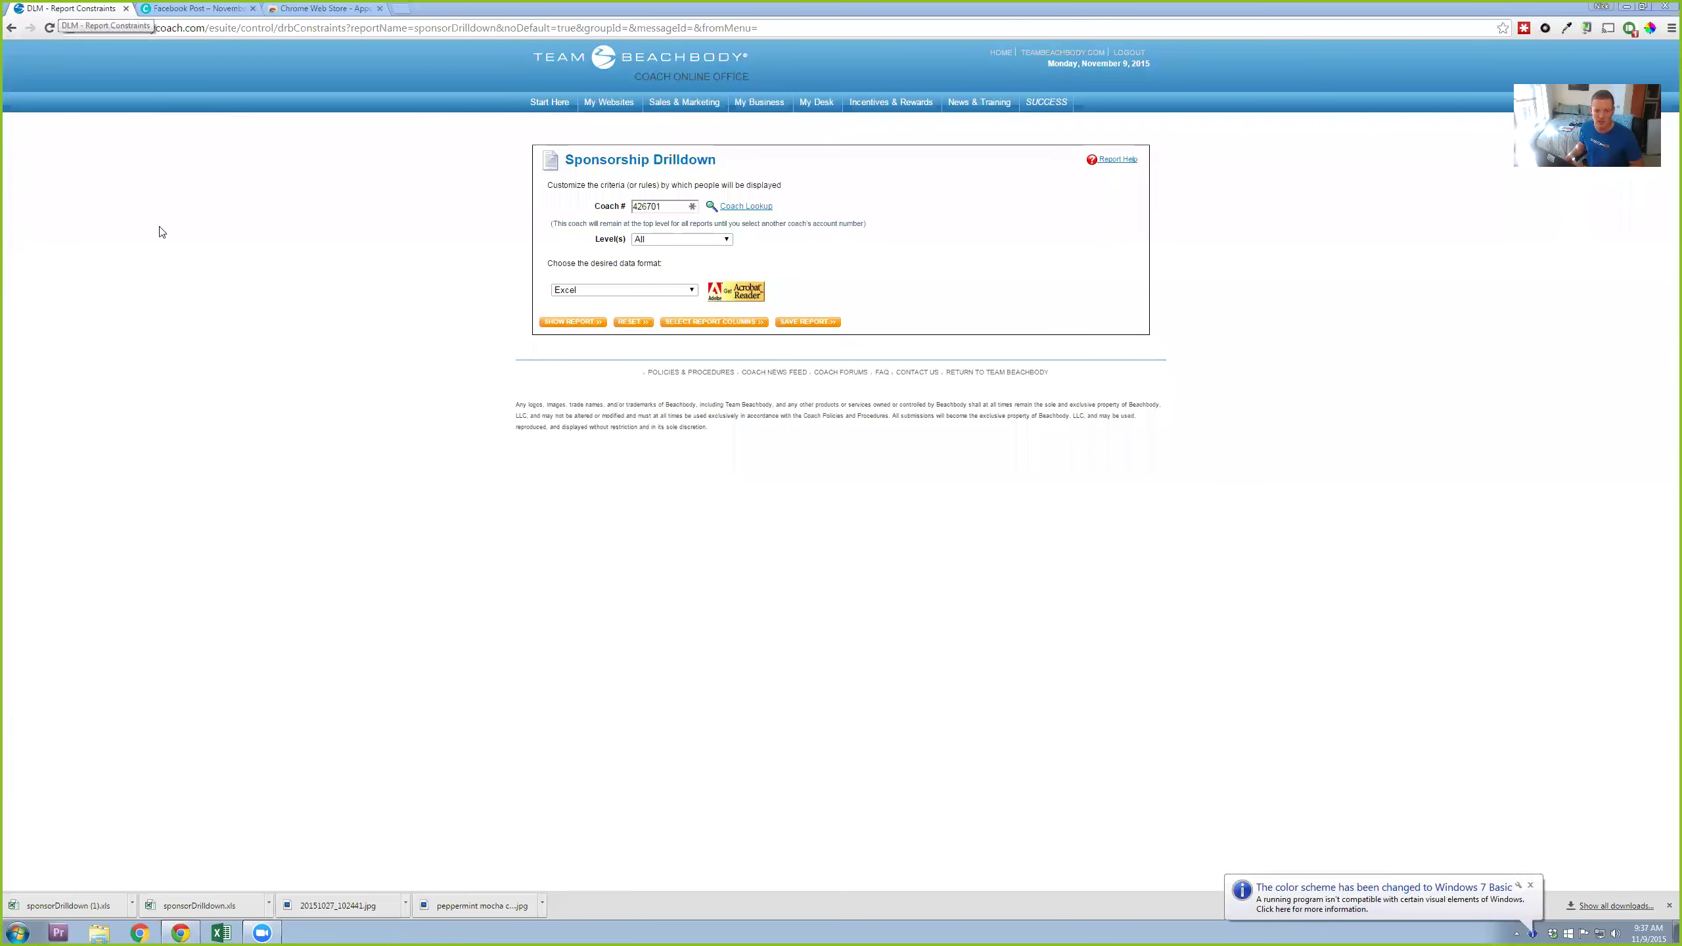
Step: Drop down the My Business menu in the Coach Online Office navigation bar
{"action": "mouse_move", "coordinate": [775, 117]}
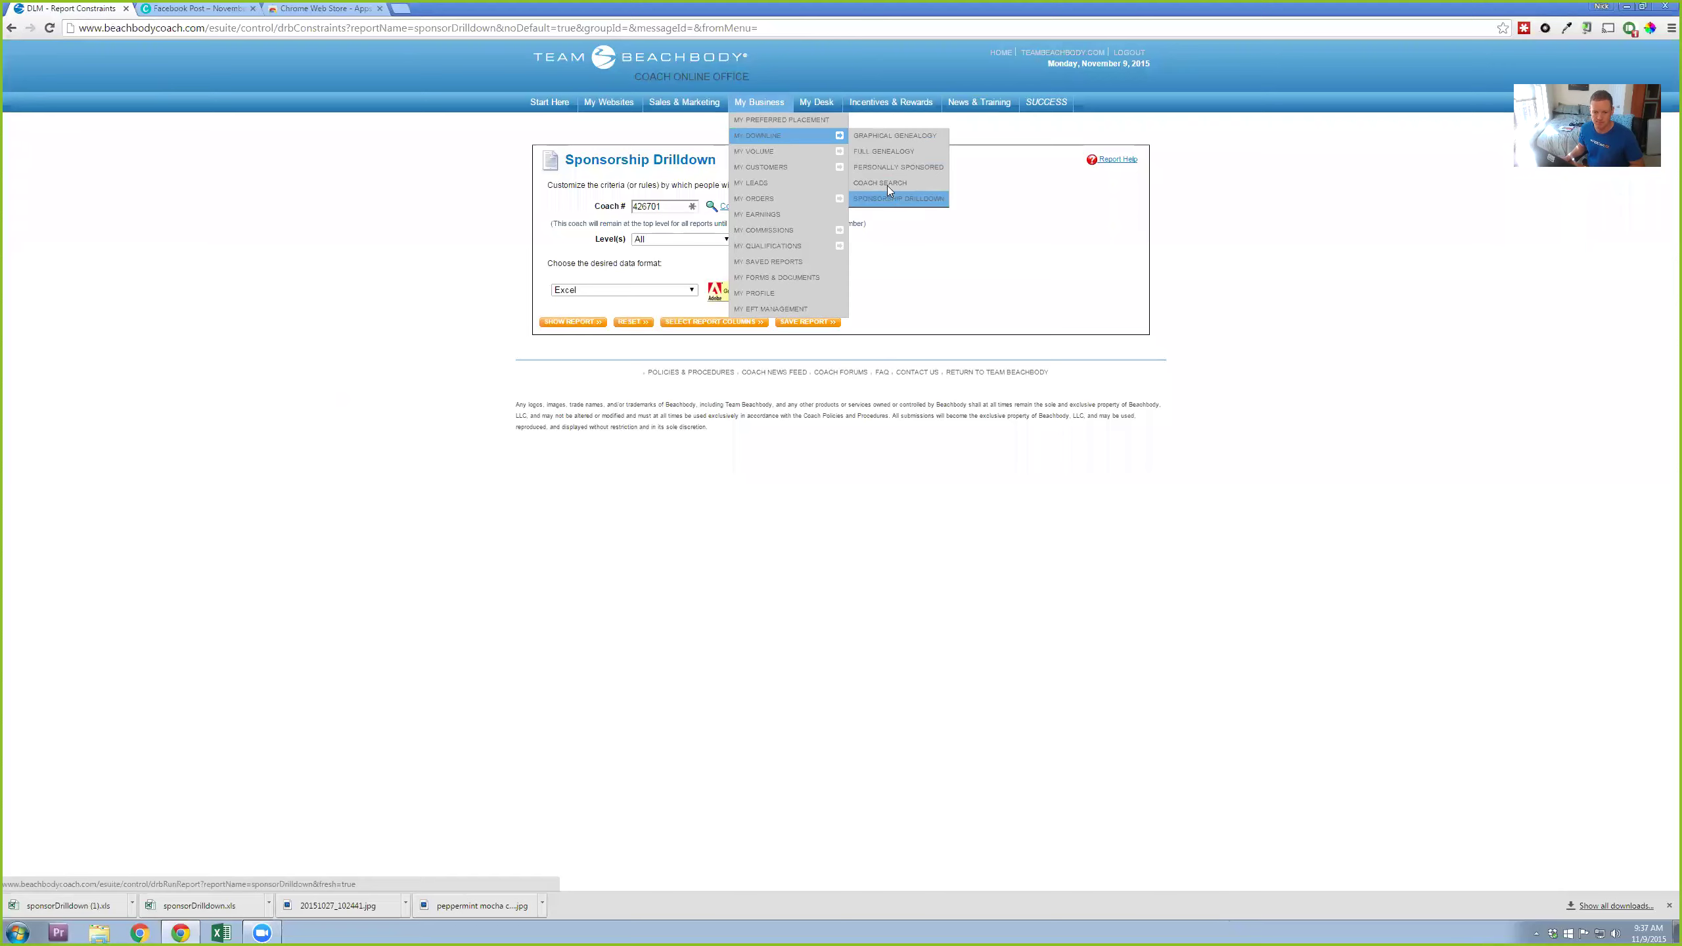
Step: Run the Sponsorship Drilldown report filtered to All levels with Excel output
{"action": "left_click", "coordinate": [889, 191]}
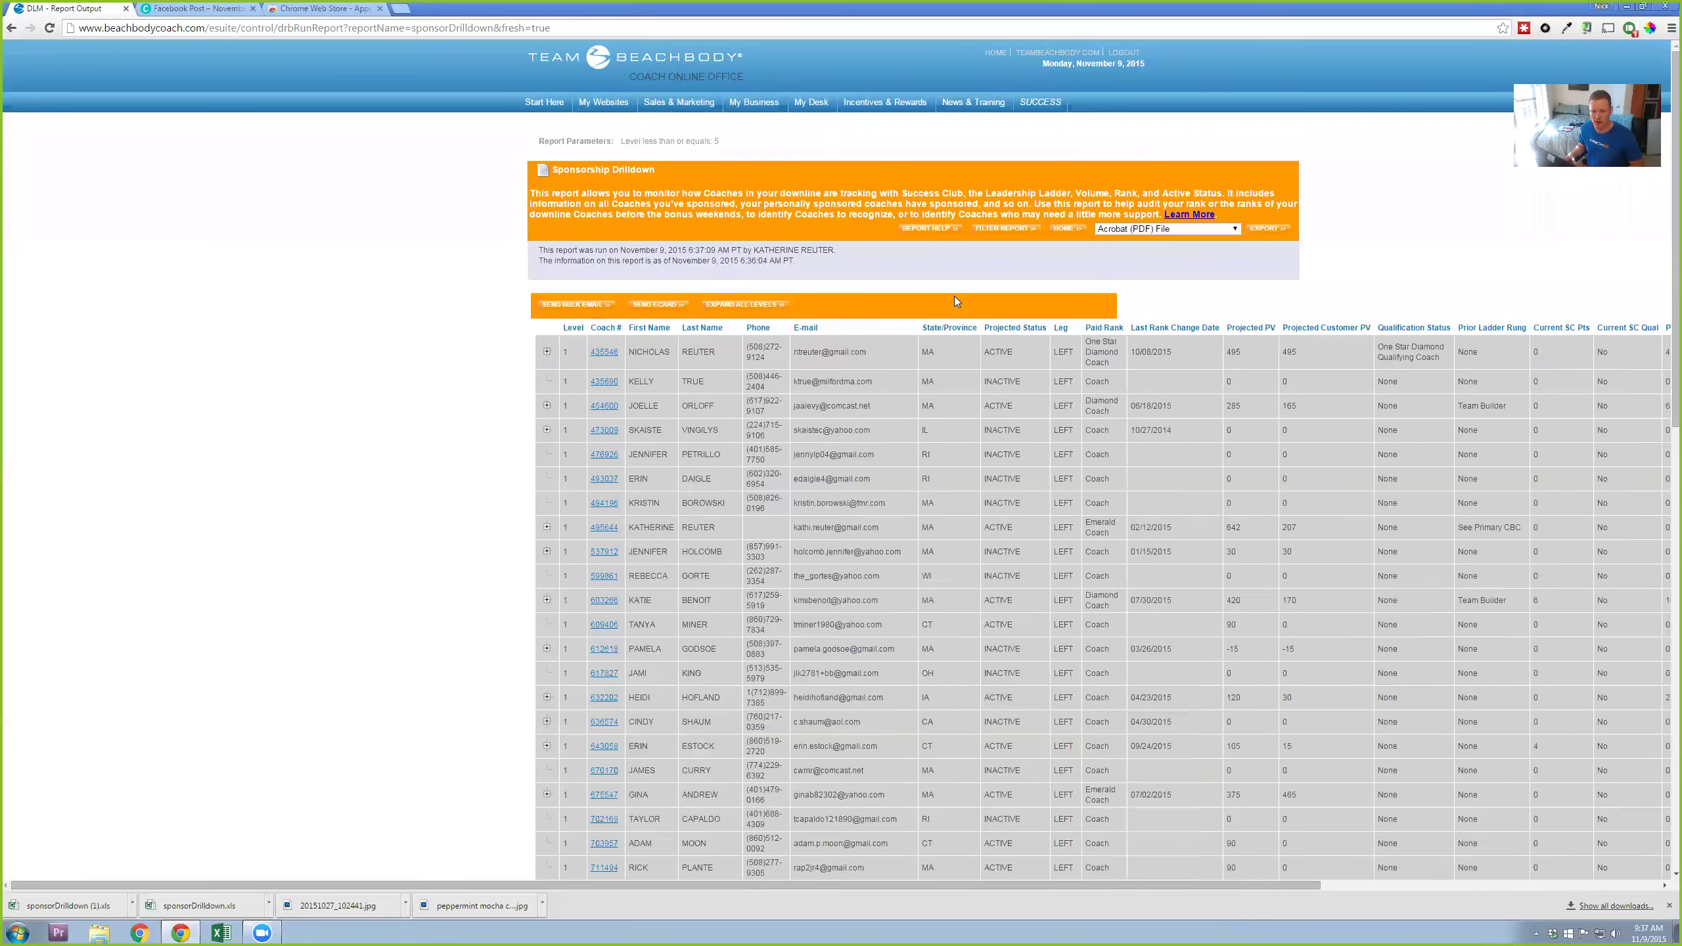
{"action": "left_click", "coordinate": [998, 230]}
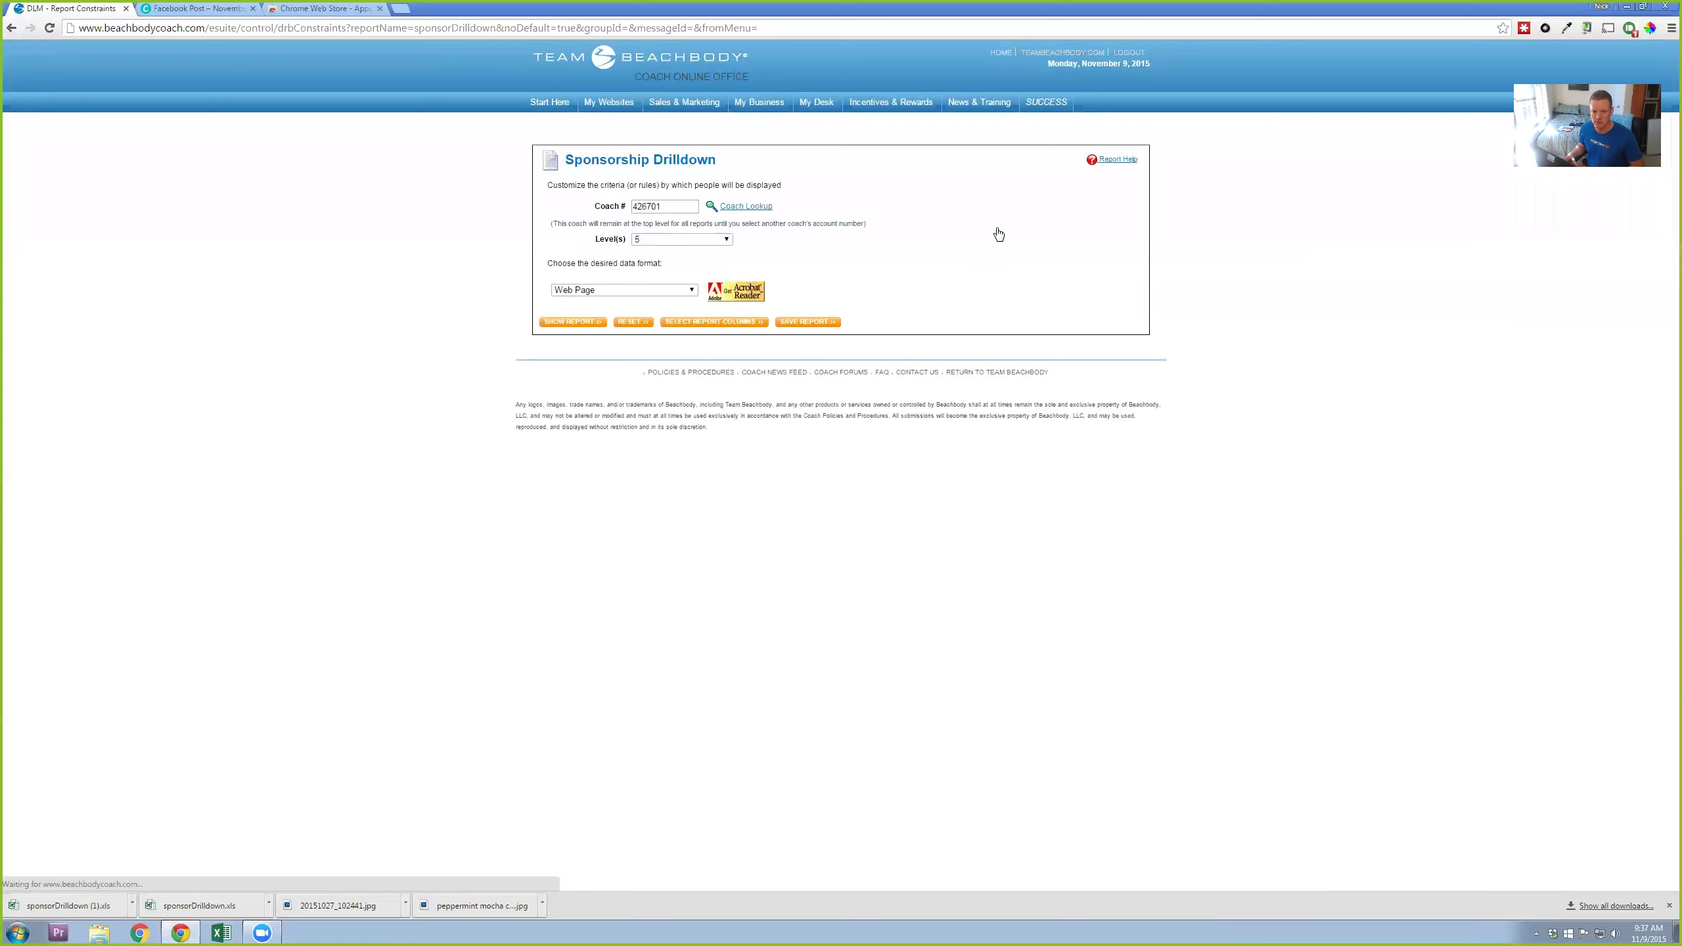
{"action": "left_click", "coordinate": [669, 240]}
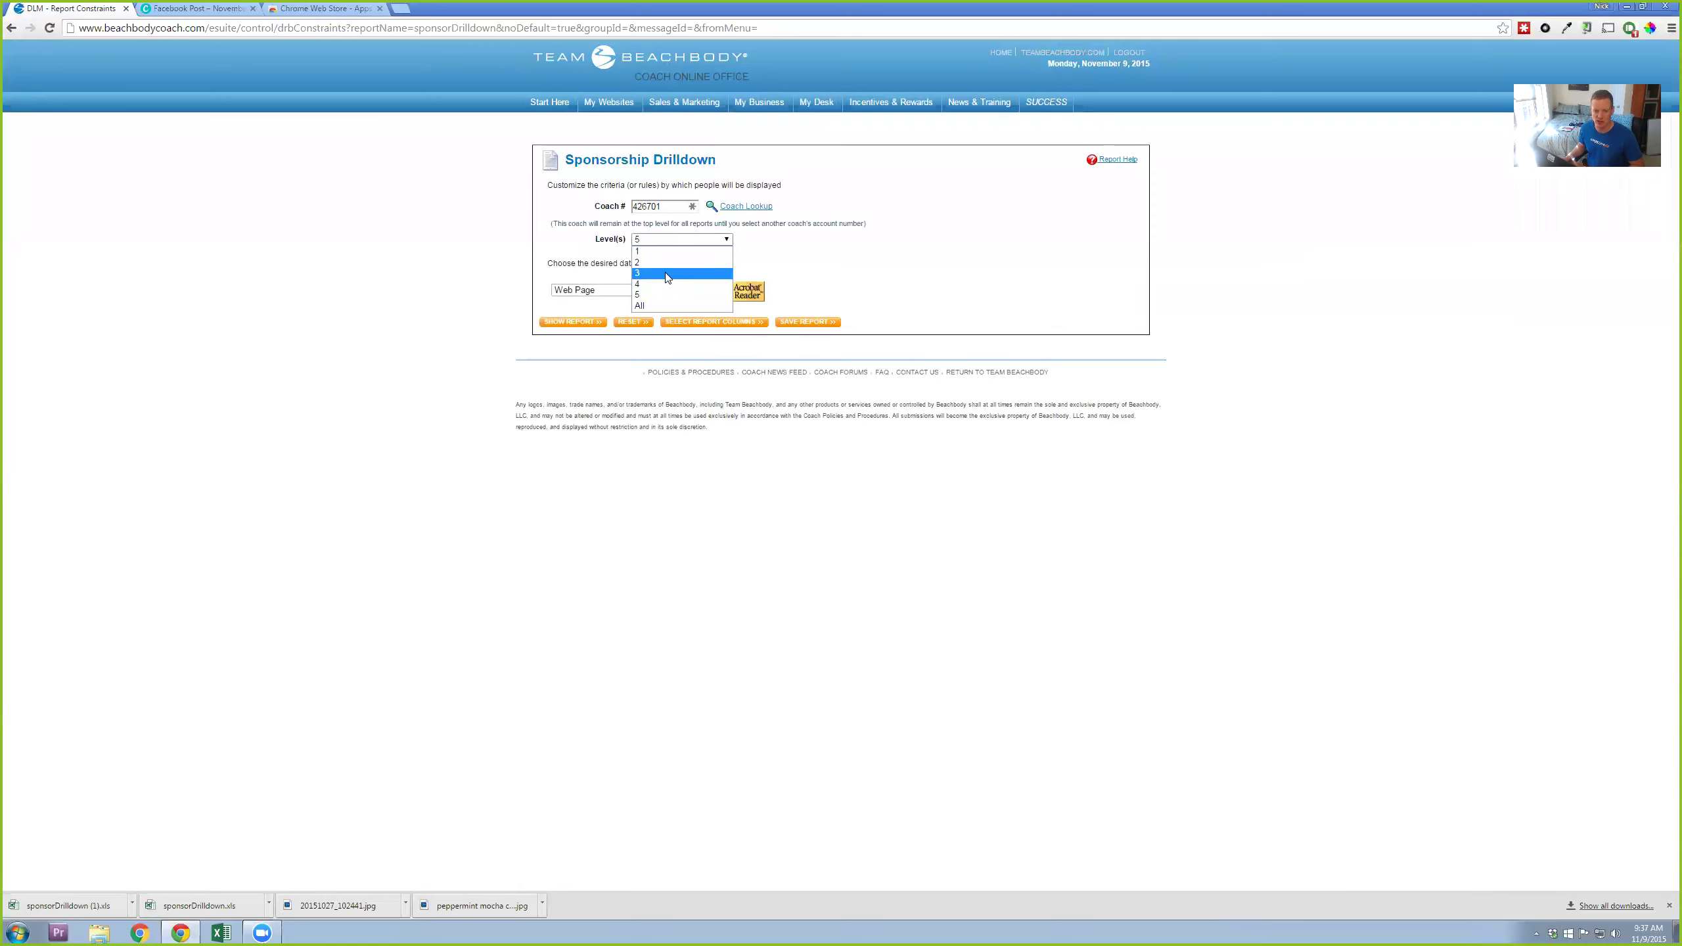
{"action": "left_click", "coordinate": [655, 305]}
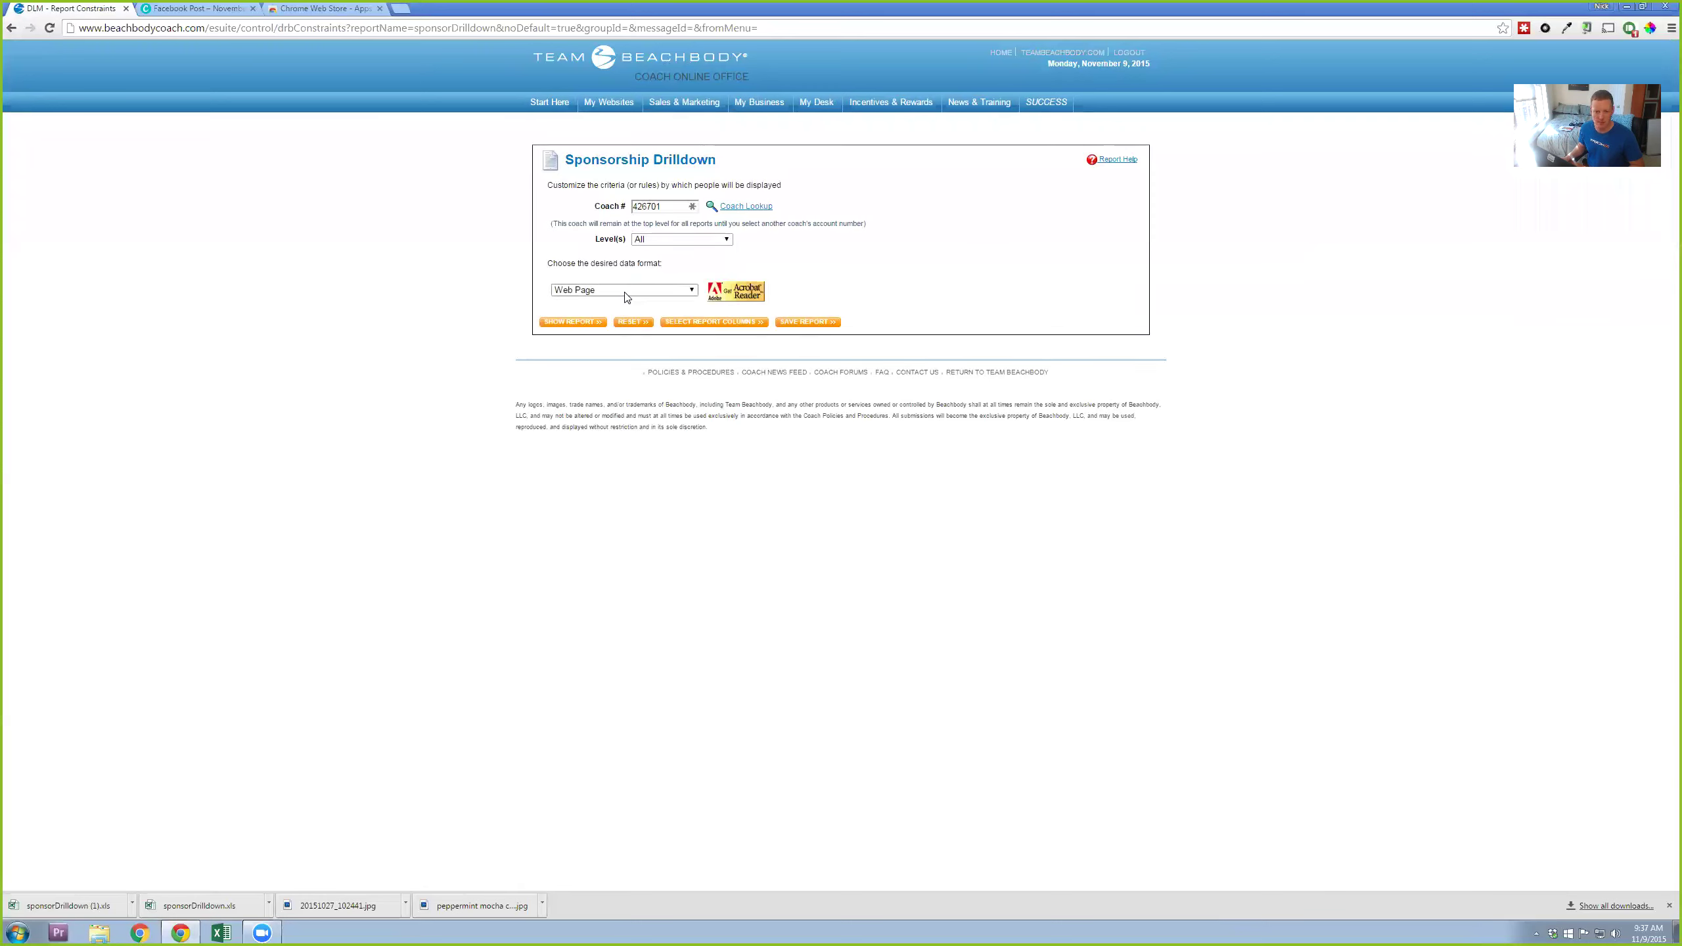
{"action": "left_click", "coordinate": [594, 292]}
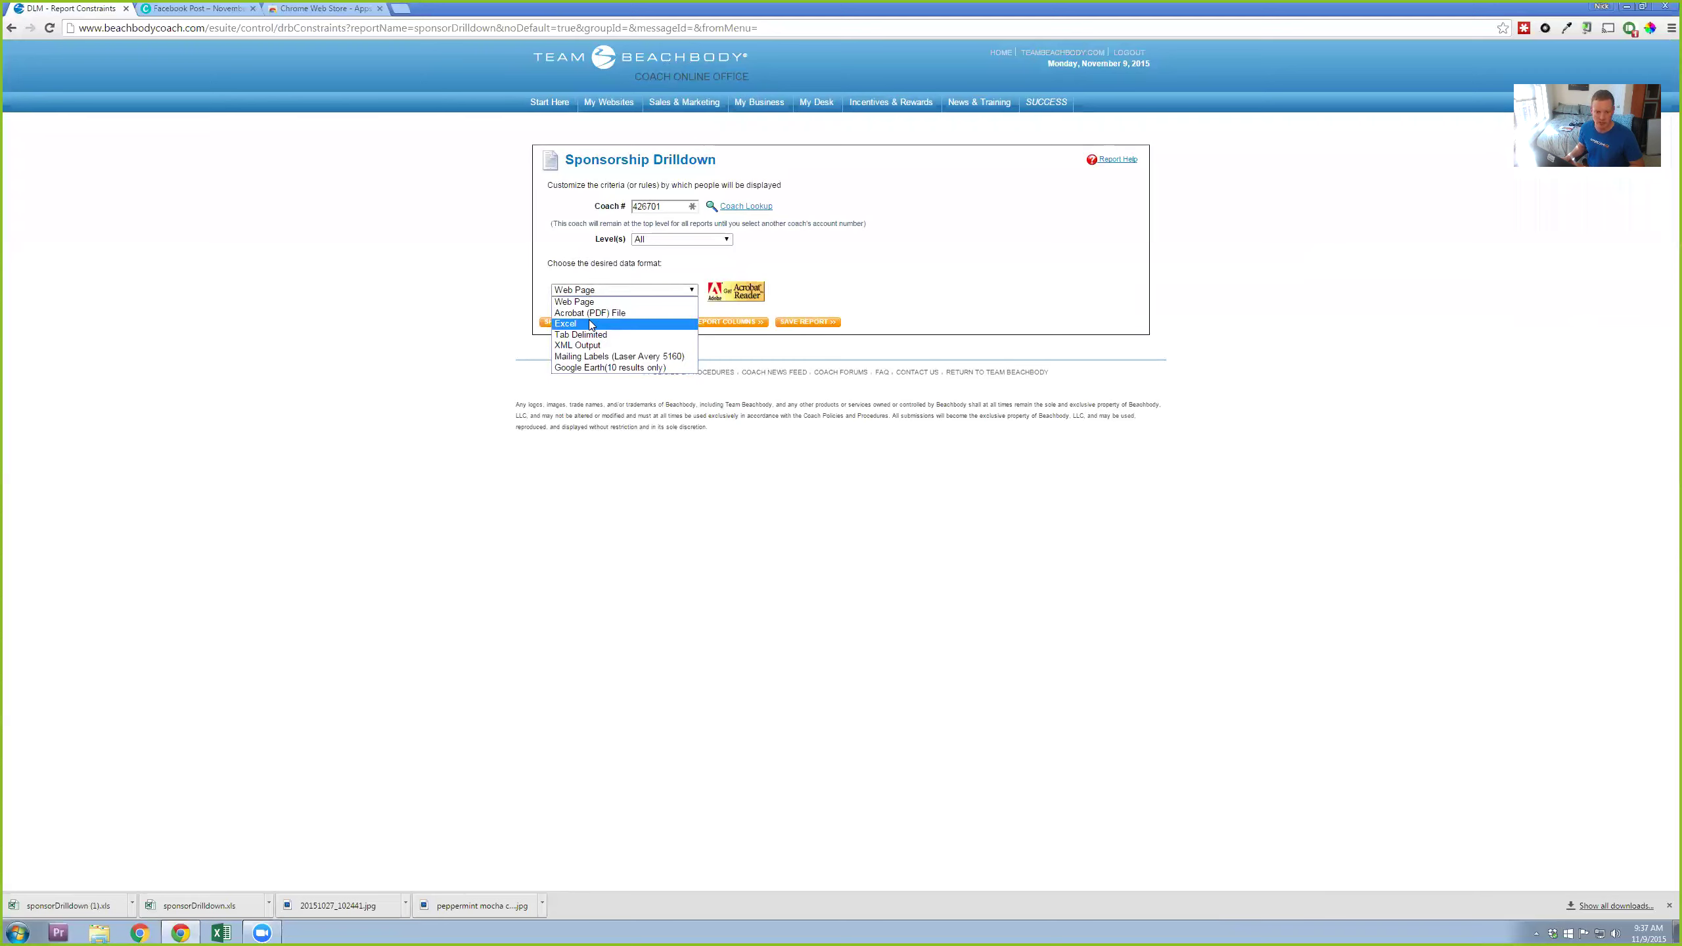
{"action": "left_click", "coordinate": [591, 326]}
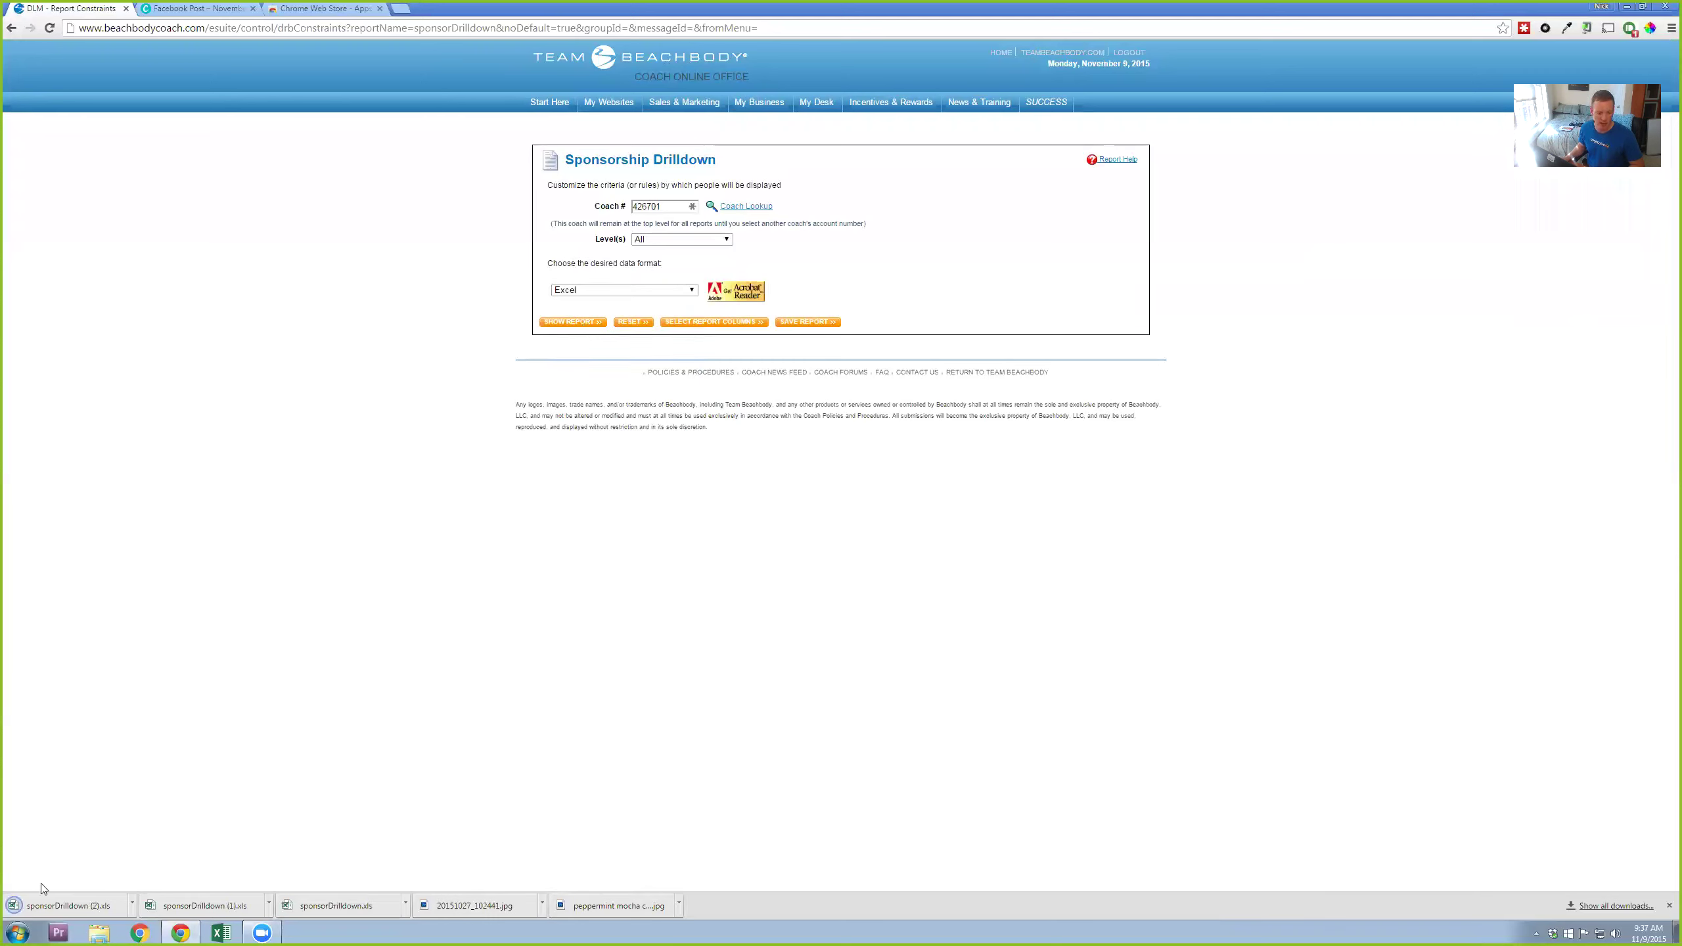
Step: Open sponsorDrilldown (2).xls, accept the format warning, and delete the ten title rows
{"action": "left_click", "coordinate": [66, 906]}
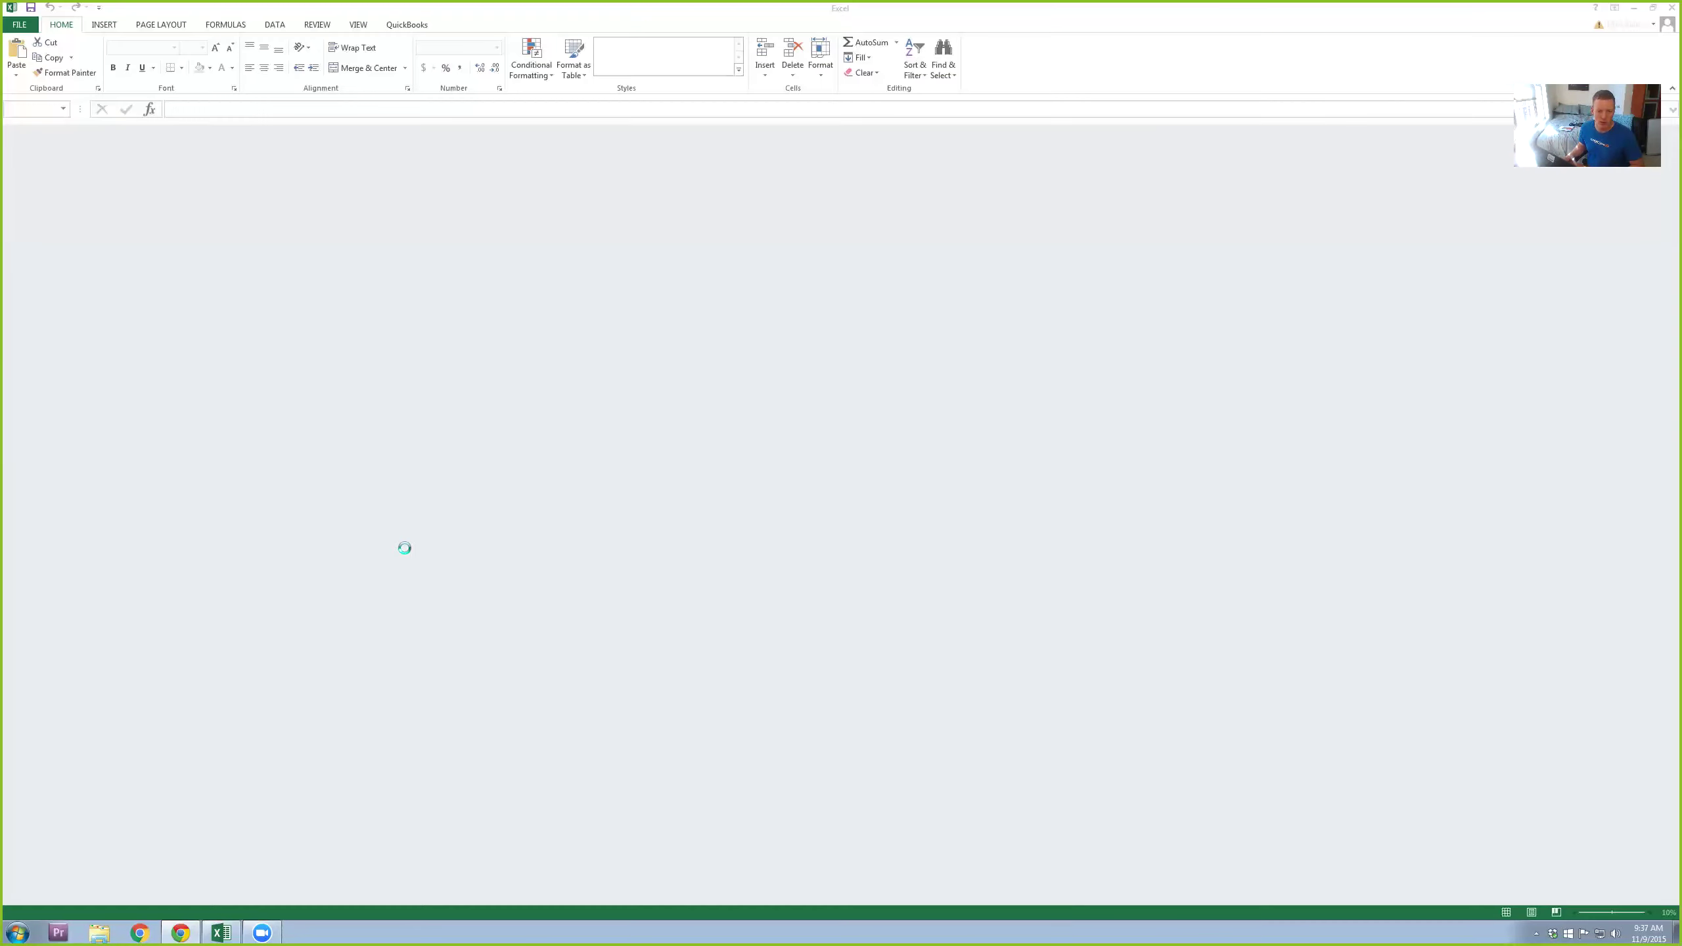
{"action": "left_click", "coordinate": [788, 492]}
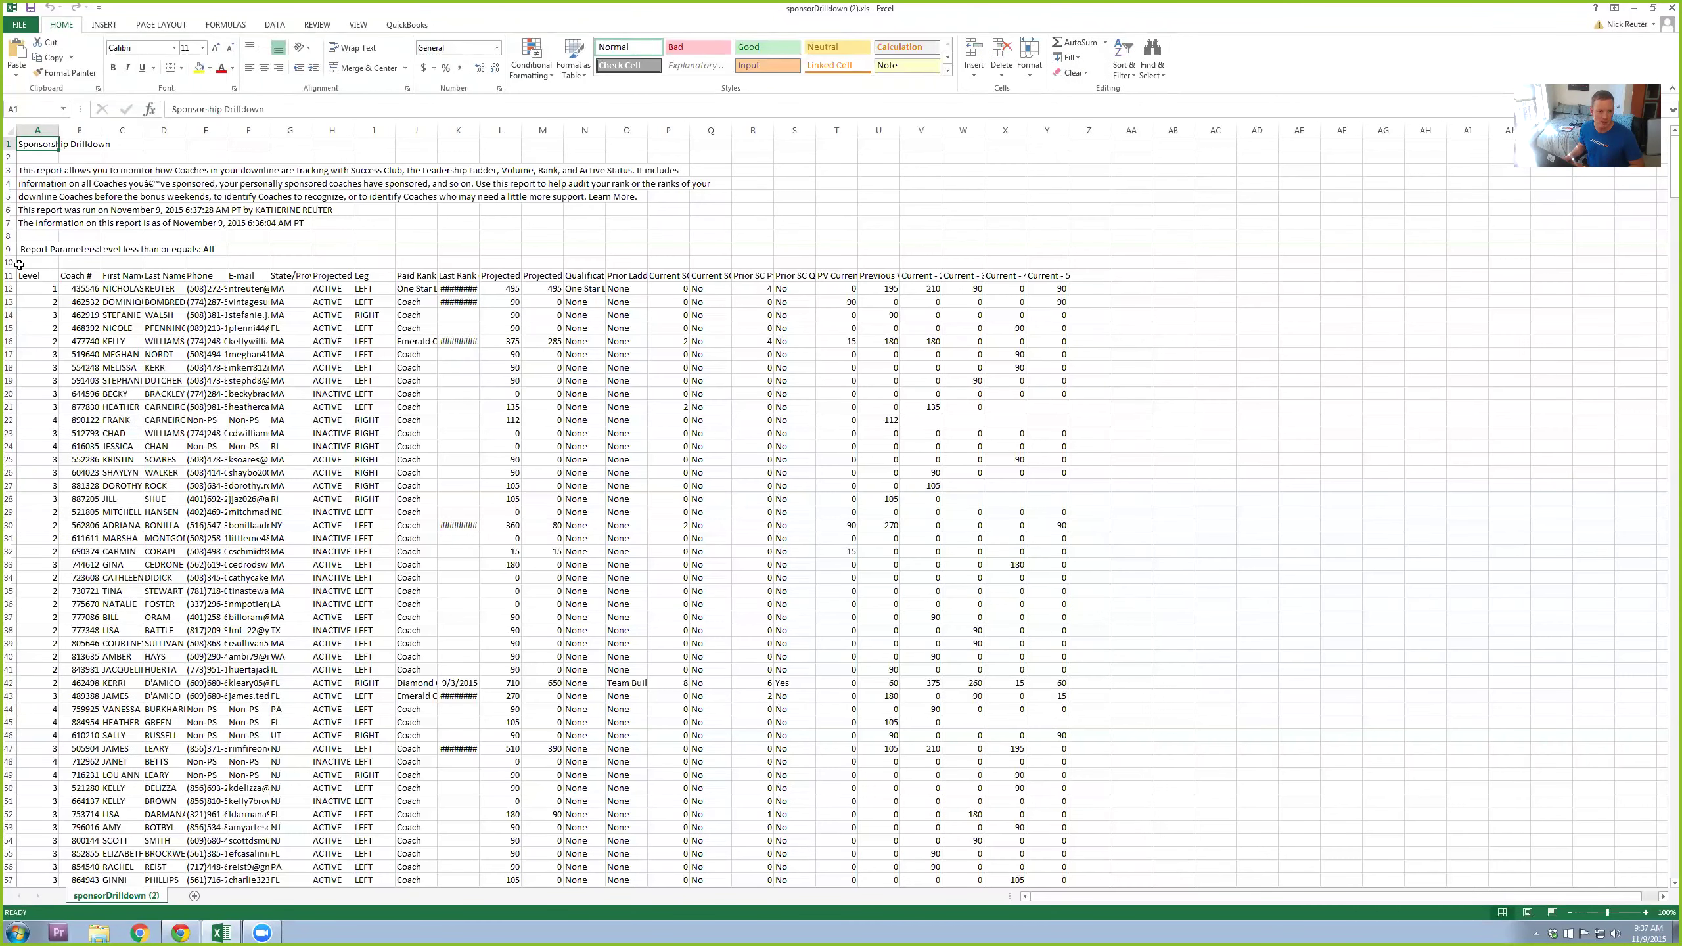
{"action": "left_click_drag", "start_coordinate": [9, 262], "coordinate": [8, 141]}
{"action": "right_click", "coordinate": [127, 174]}
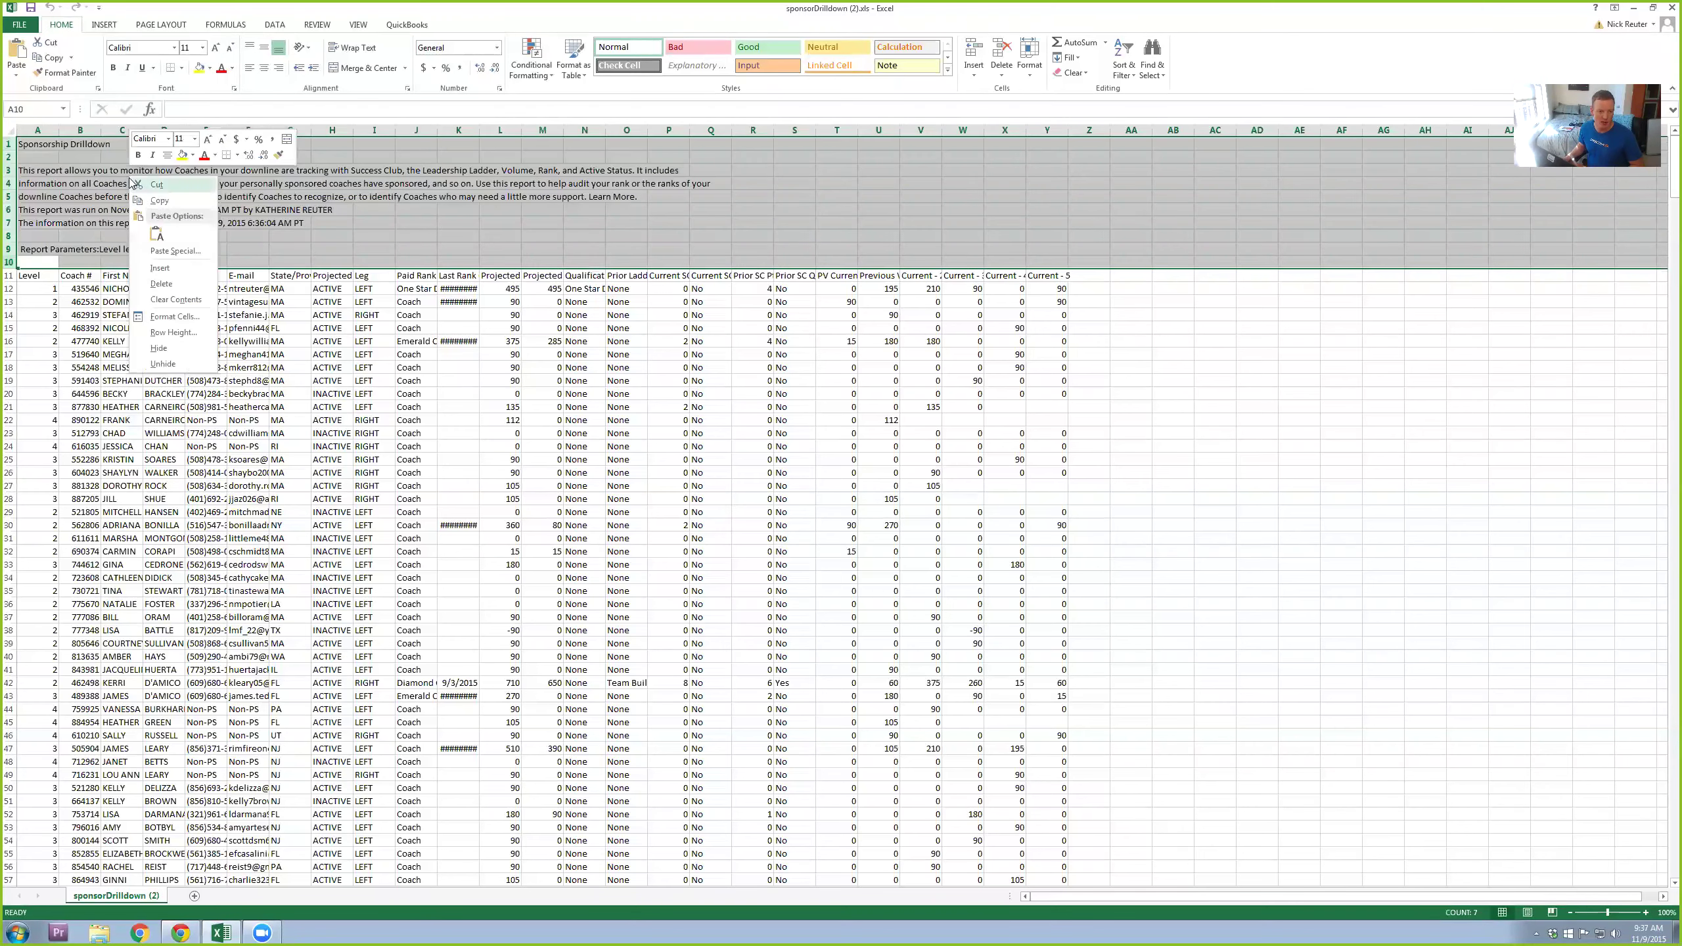
{"action": "left_click", "coordinate": [159, 287]}
{"action": "left_click", "coordinate": [710, 274]}
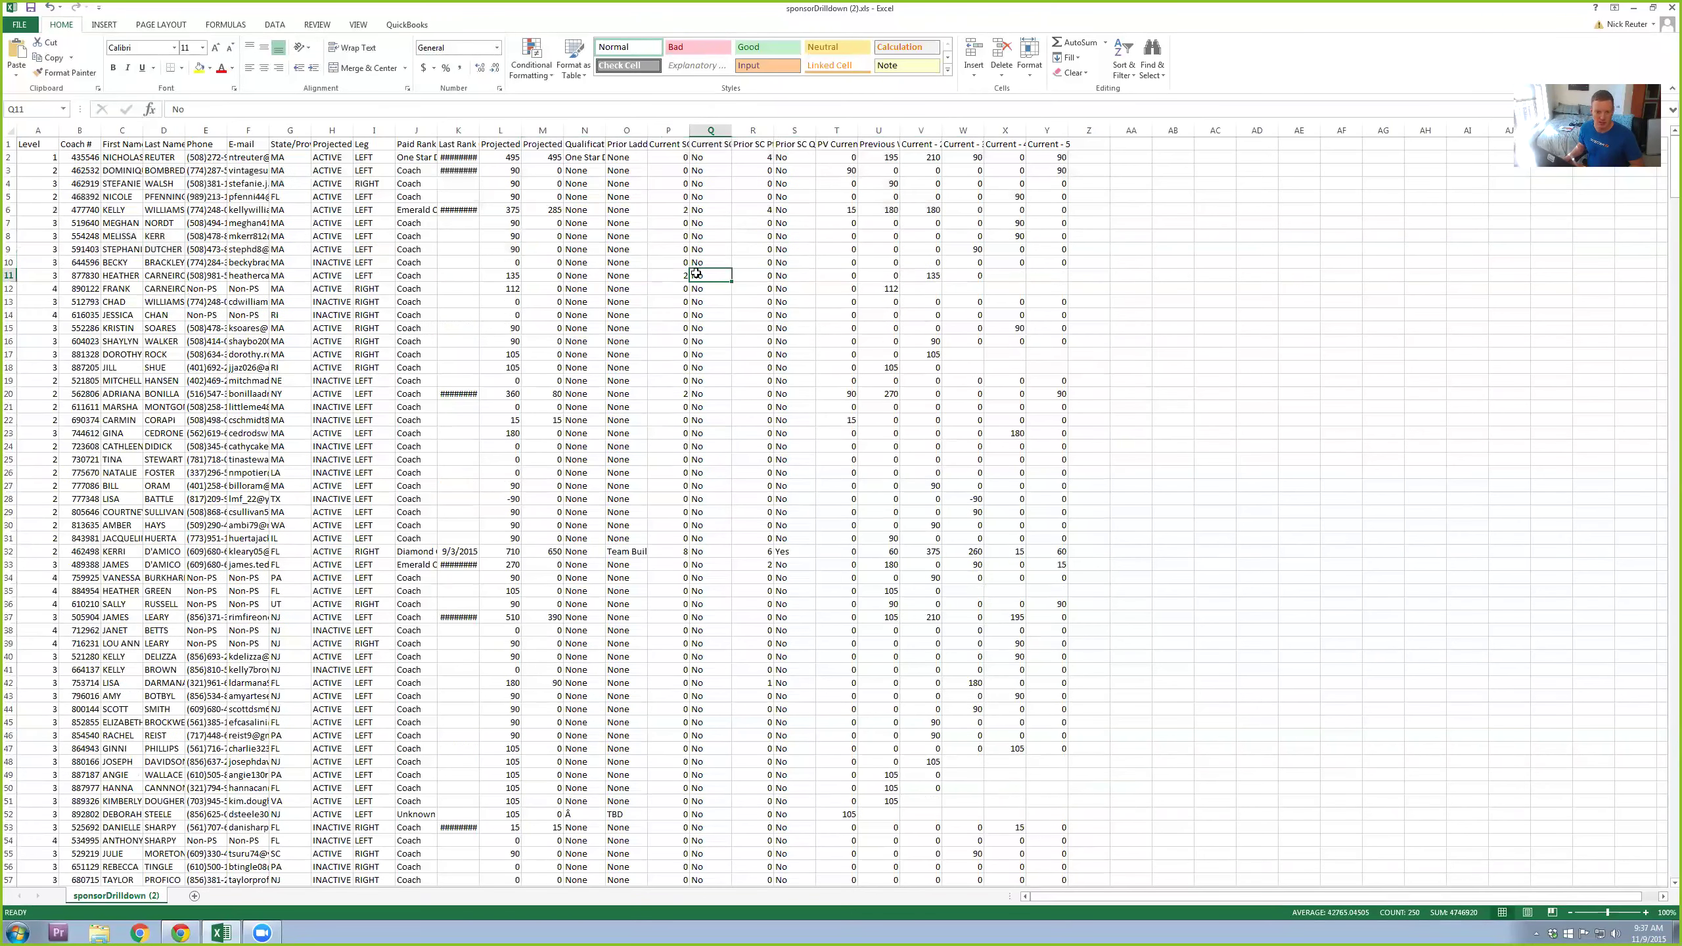
Step: Autofit columns C, D, P and Q to their name and Current SC contents
{"action": "double_click", "coordinate": [142, 130]}
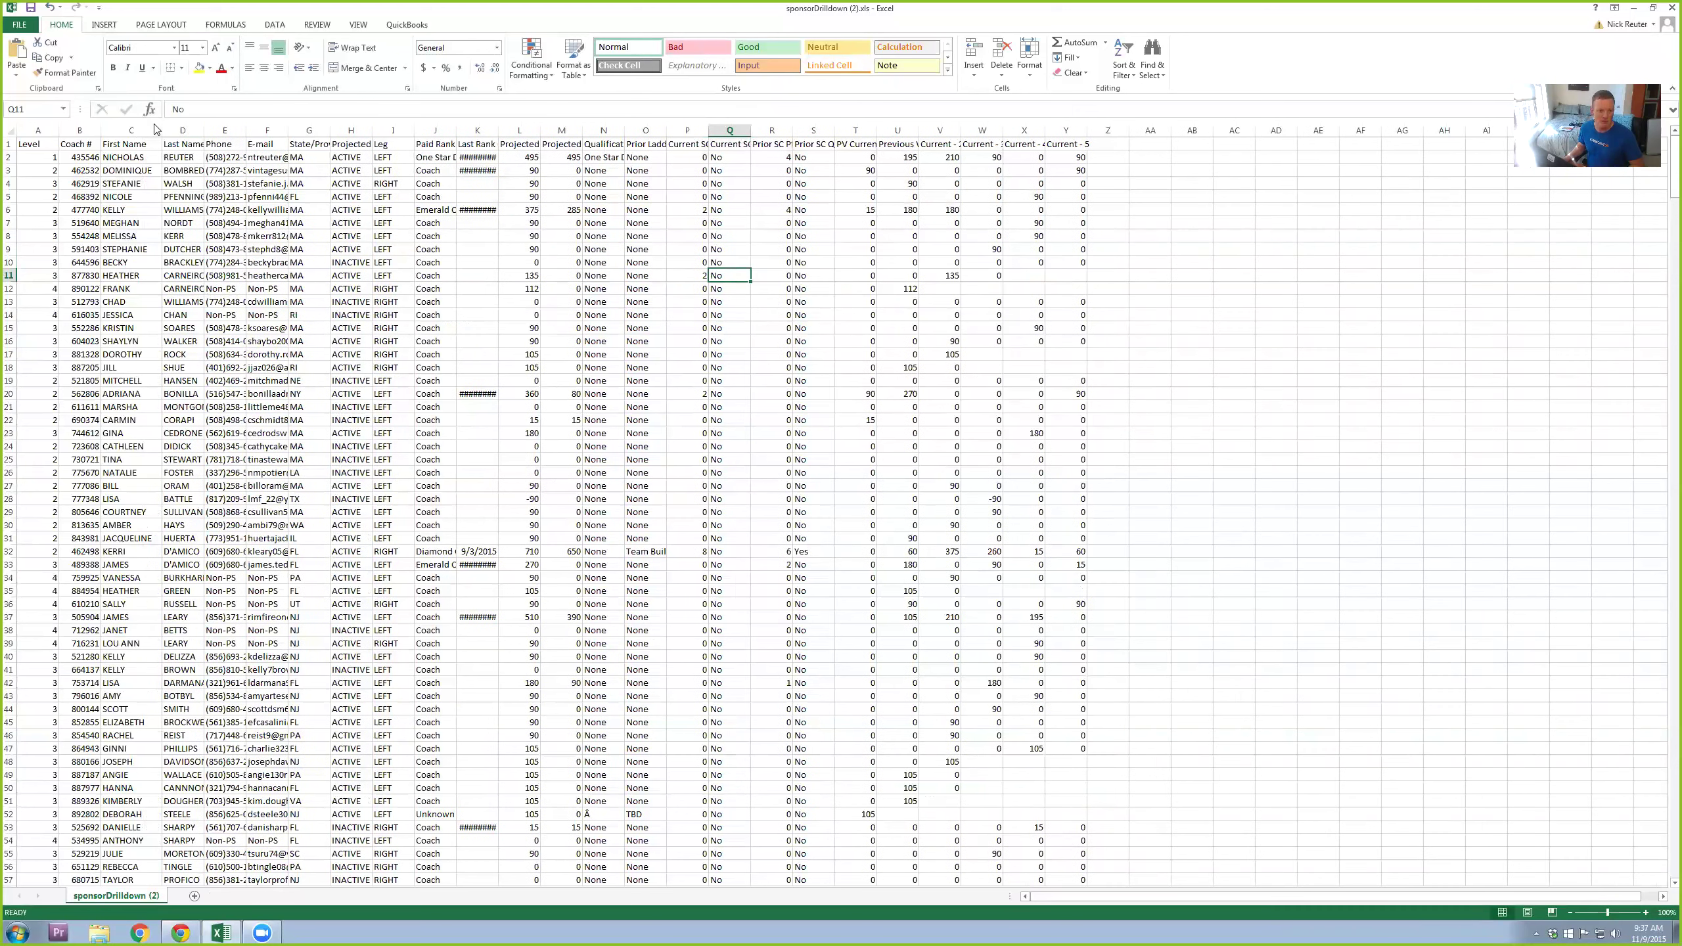
{"action": "double_click", "coordinate": [198, 128]}
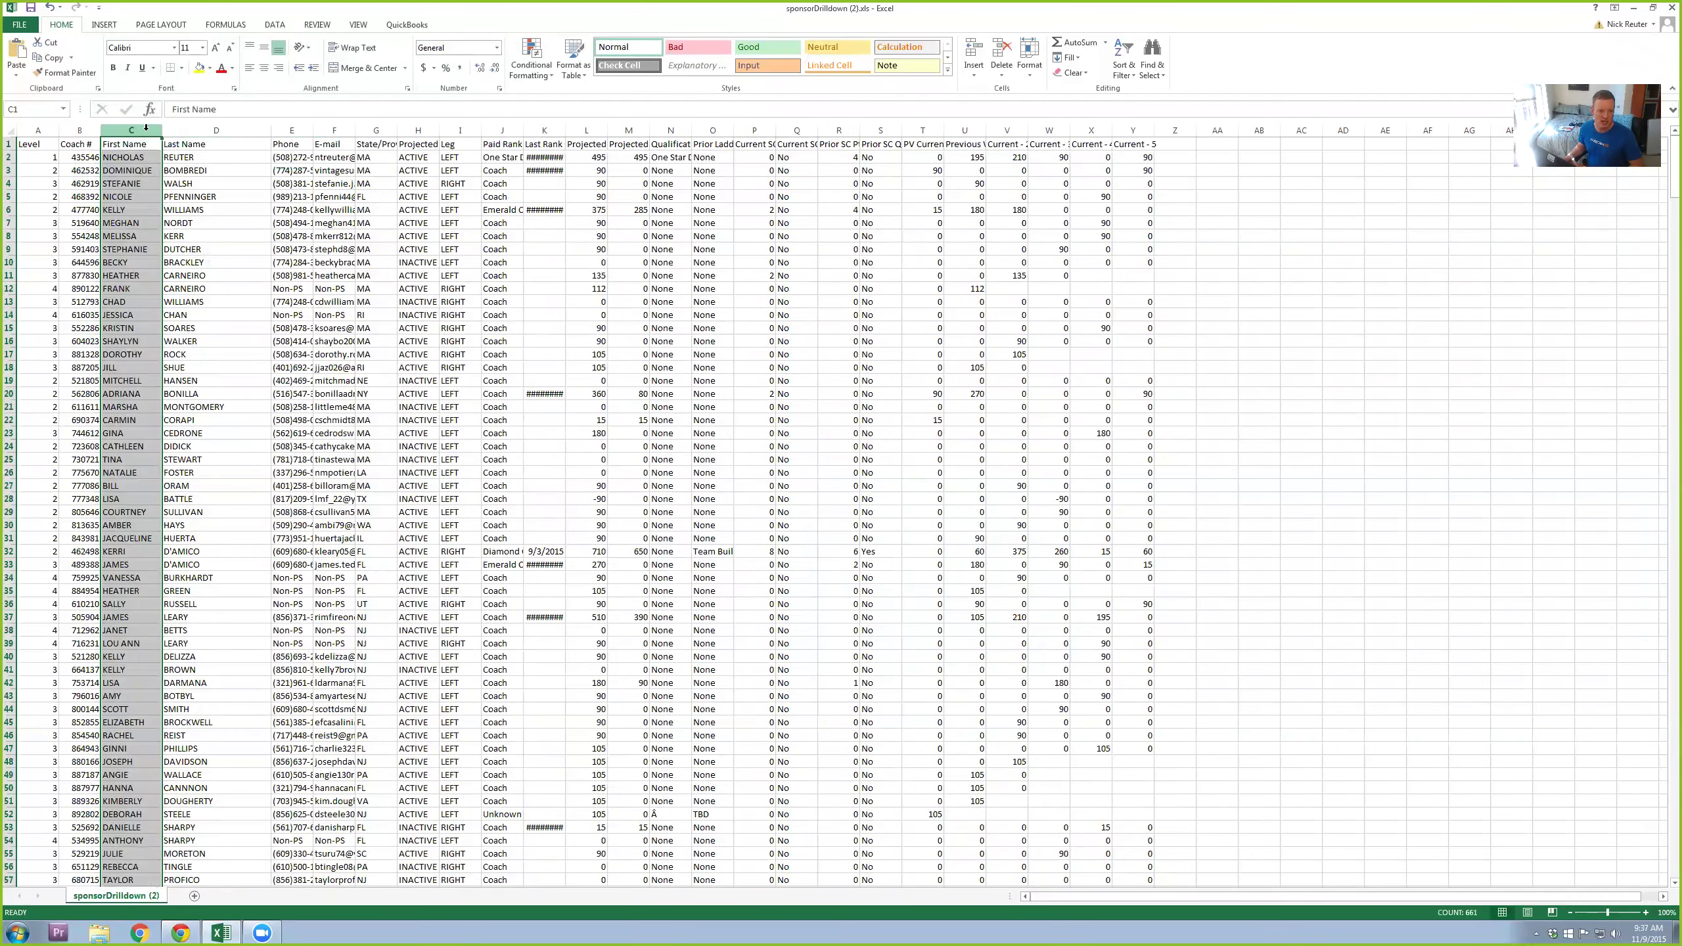
{"action": "left_click", "coordinate": [184, 129]}
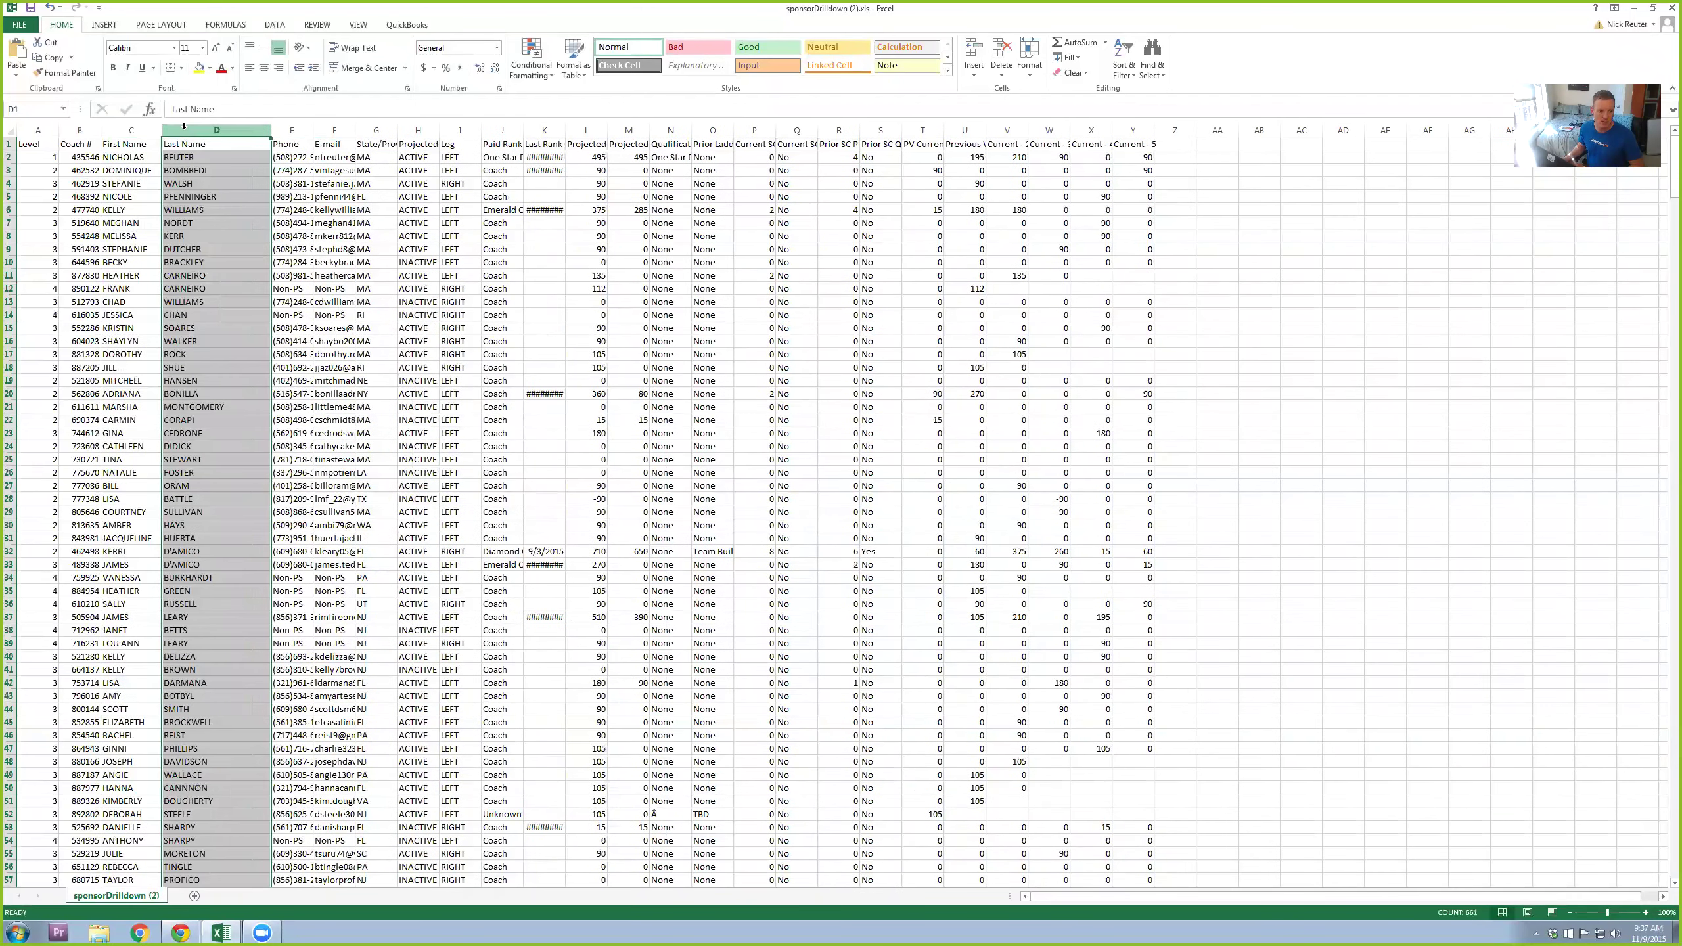
{"action": "left_click", "coordinate": [292, 128]}
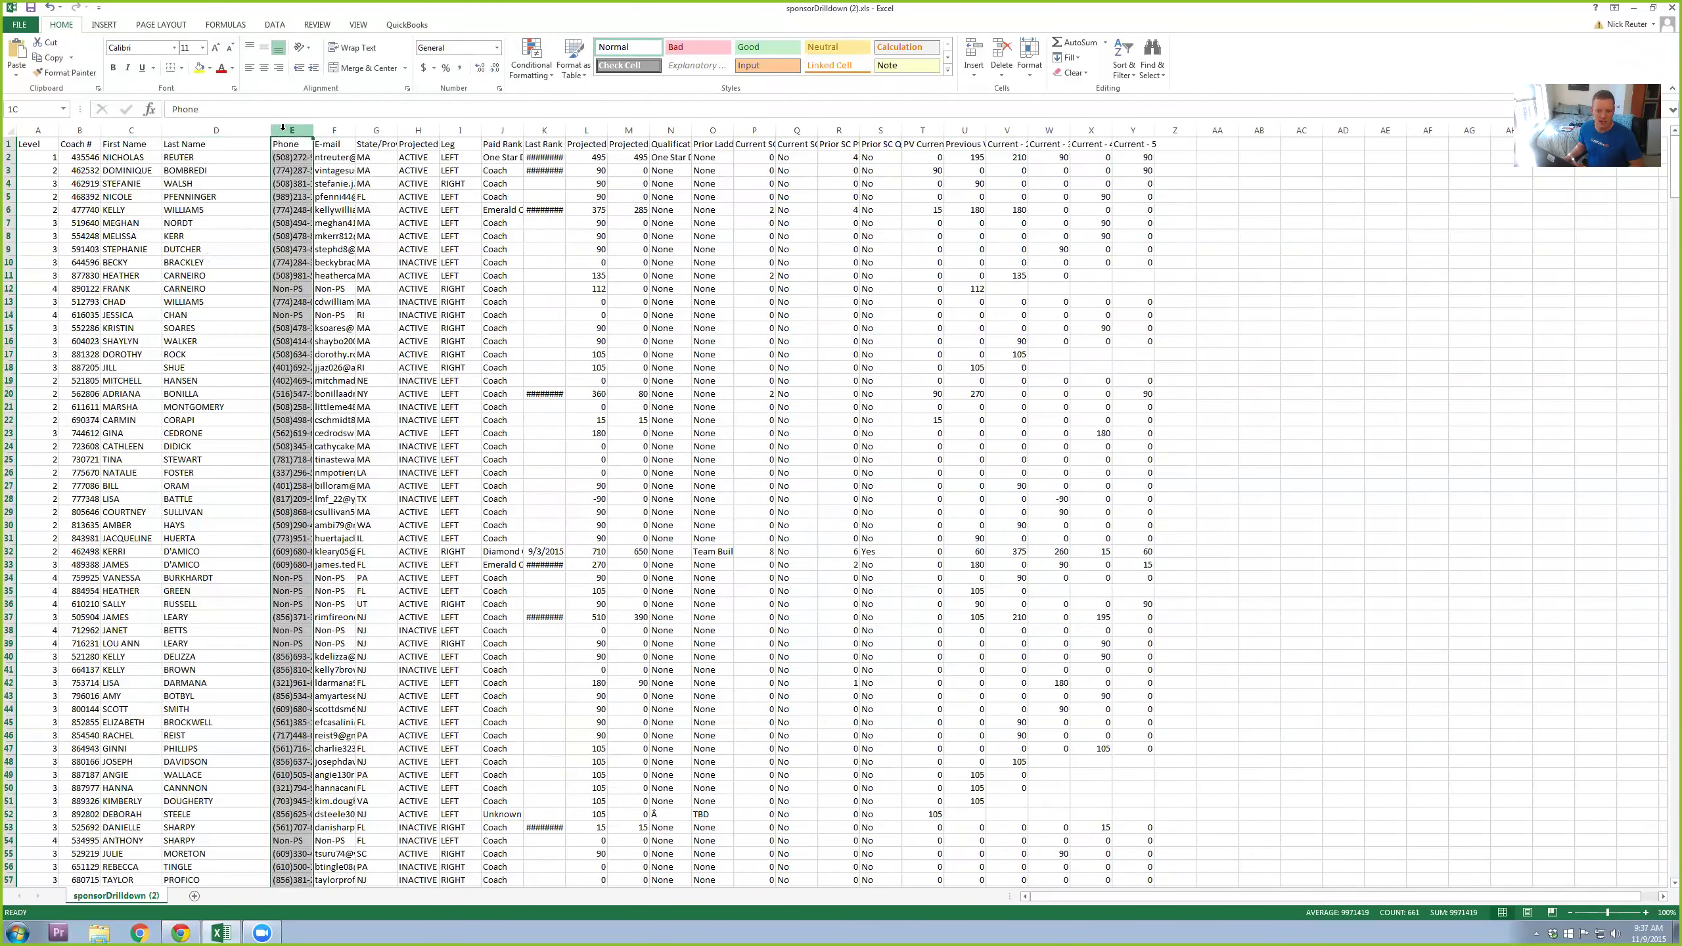
{"action": "double_click", "coordinate": [817, 126]}
{"action": "left_click", "coordinate": [782, 130]}
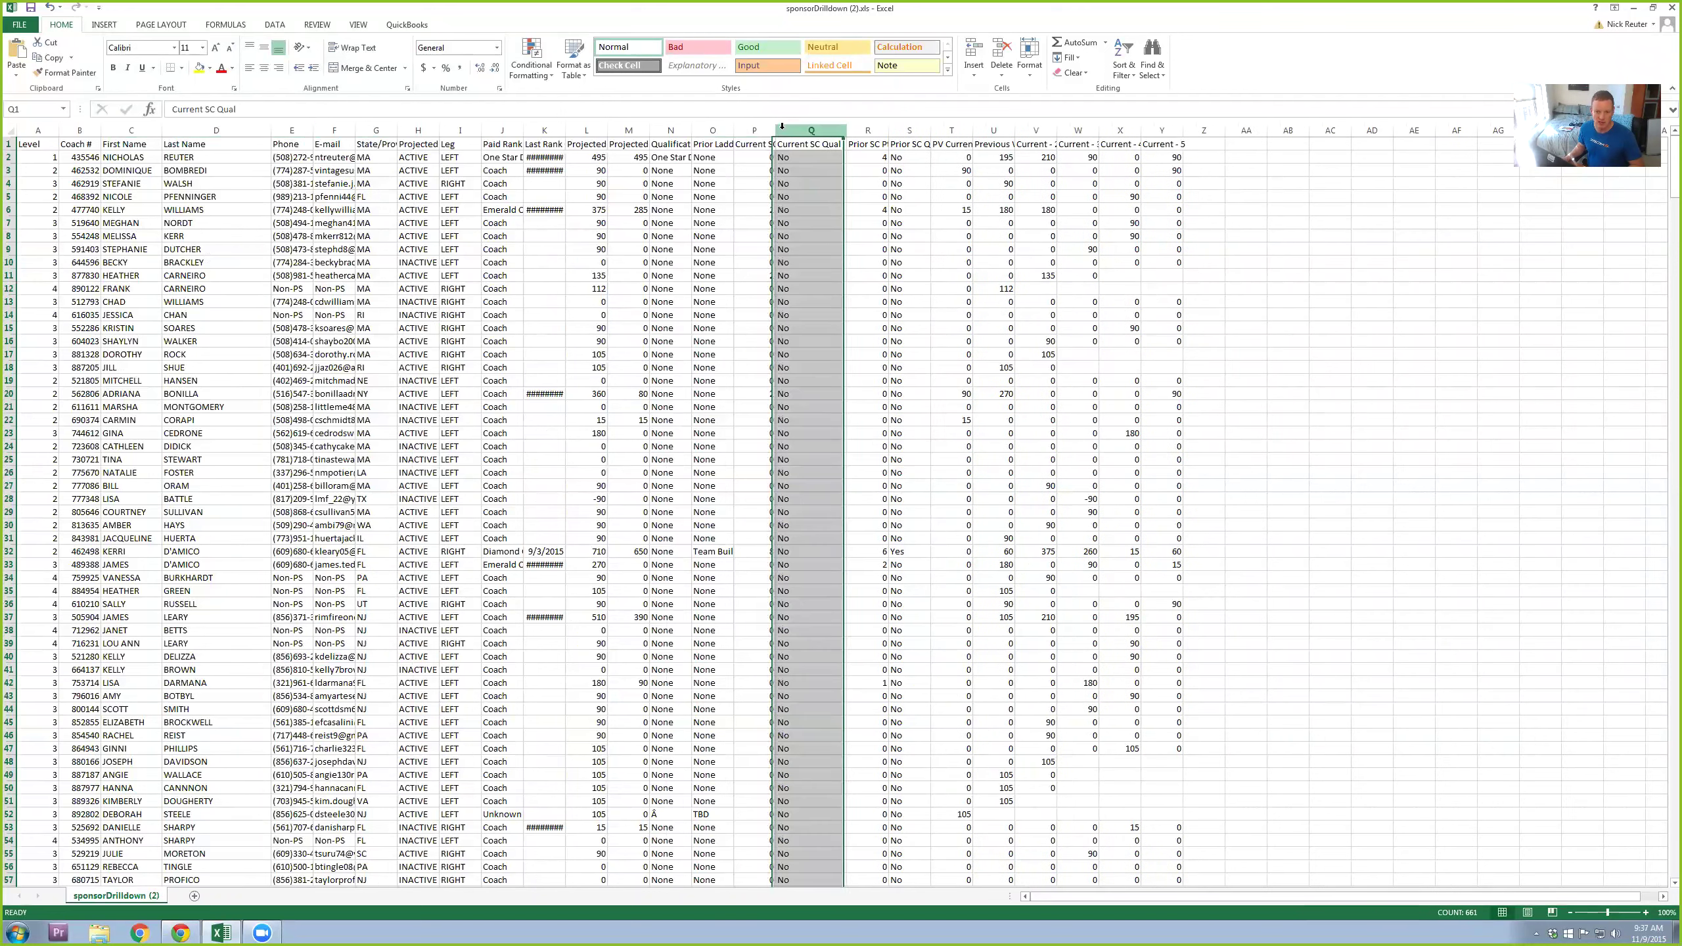
{"action": "double_click", "coordinate": [773, 125]}
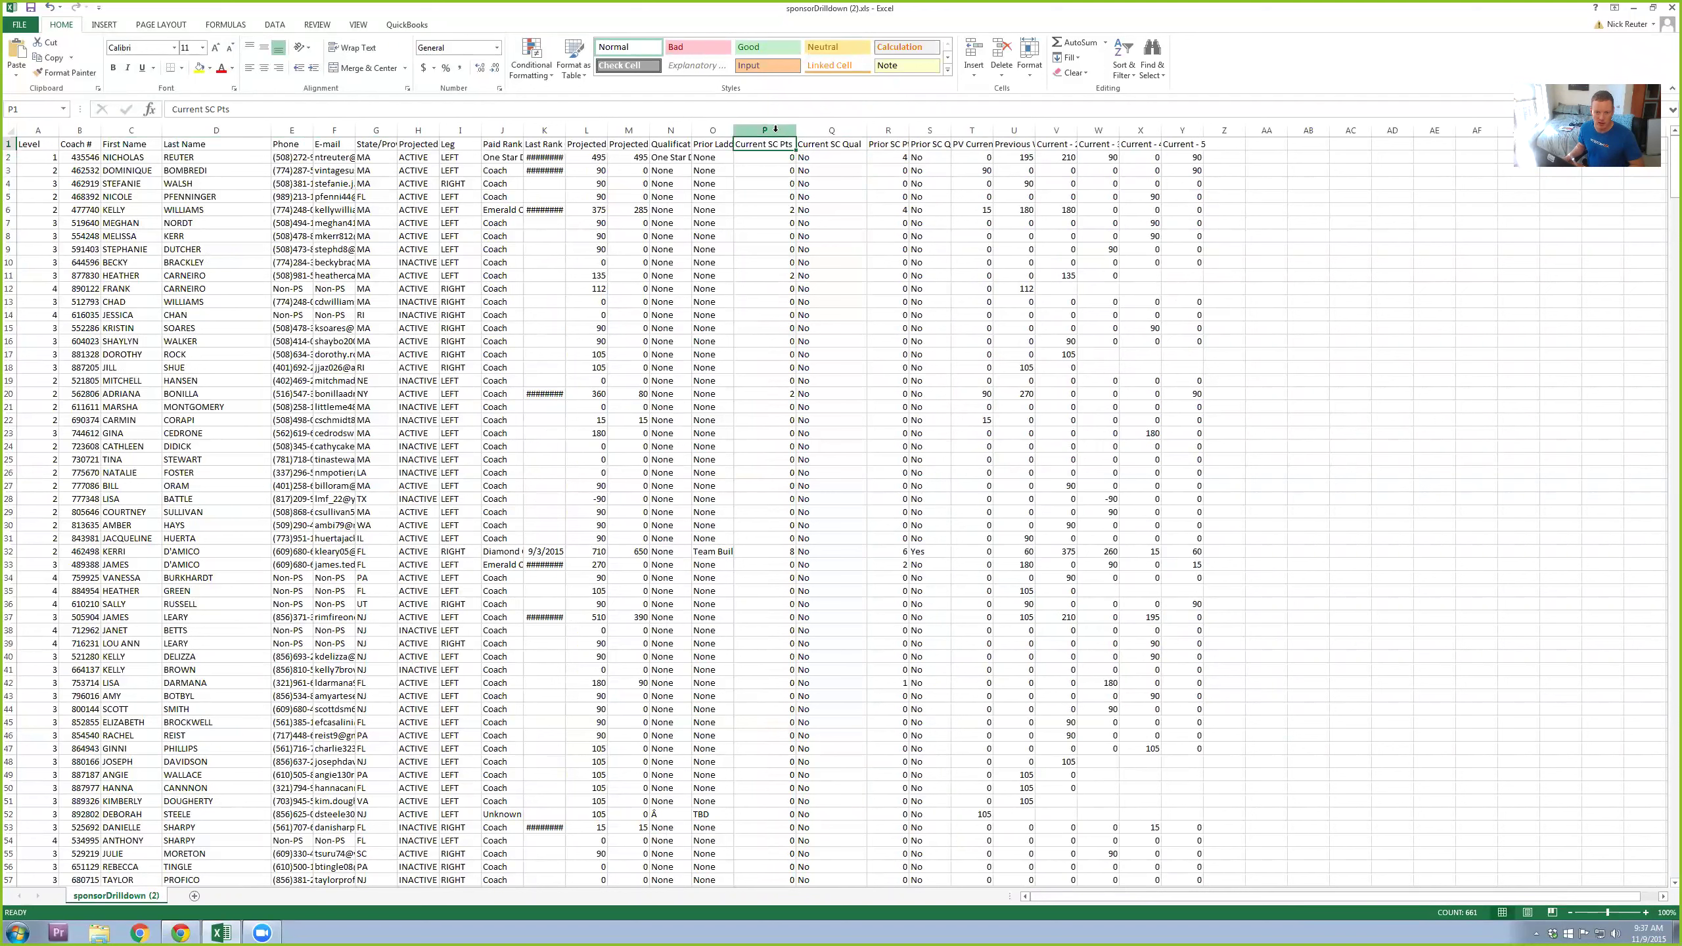
{"action": "left_click", "coordinate": [765, 130]}
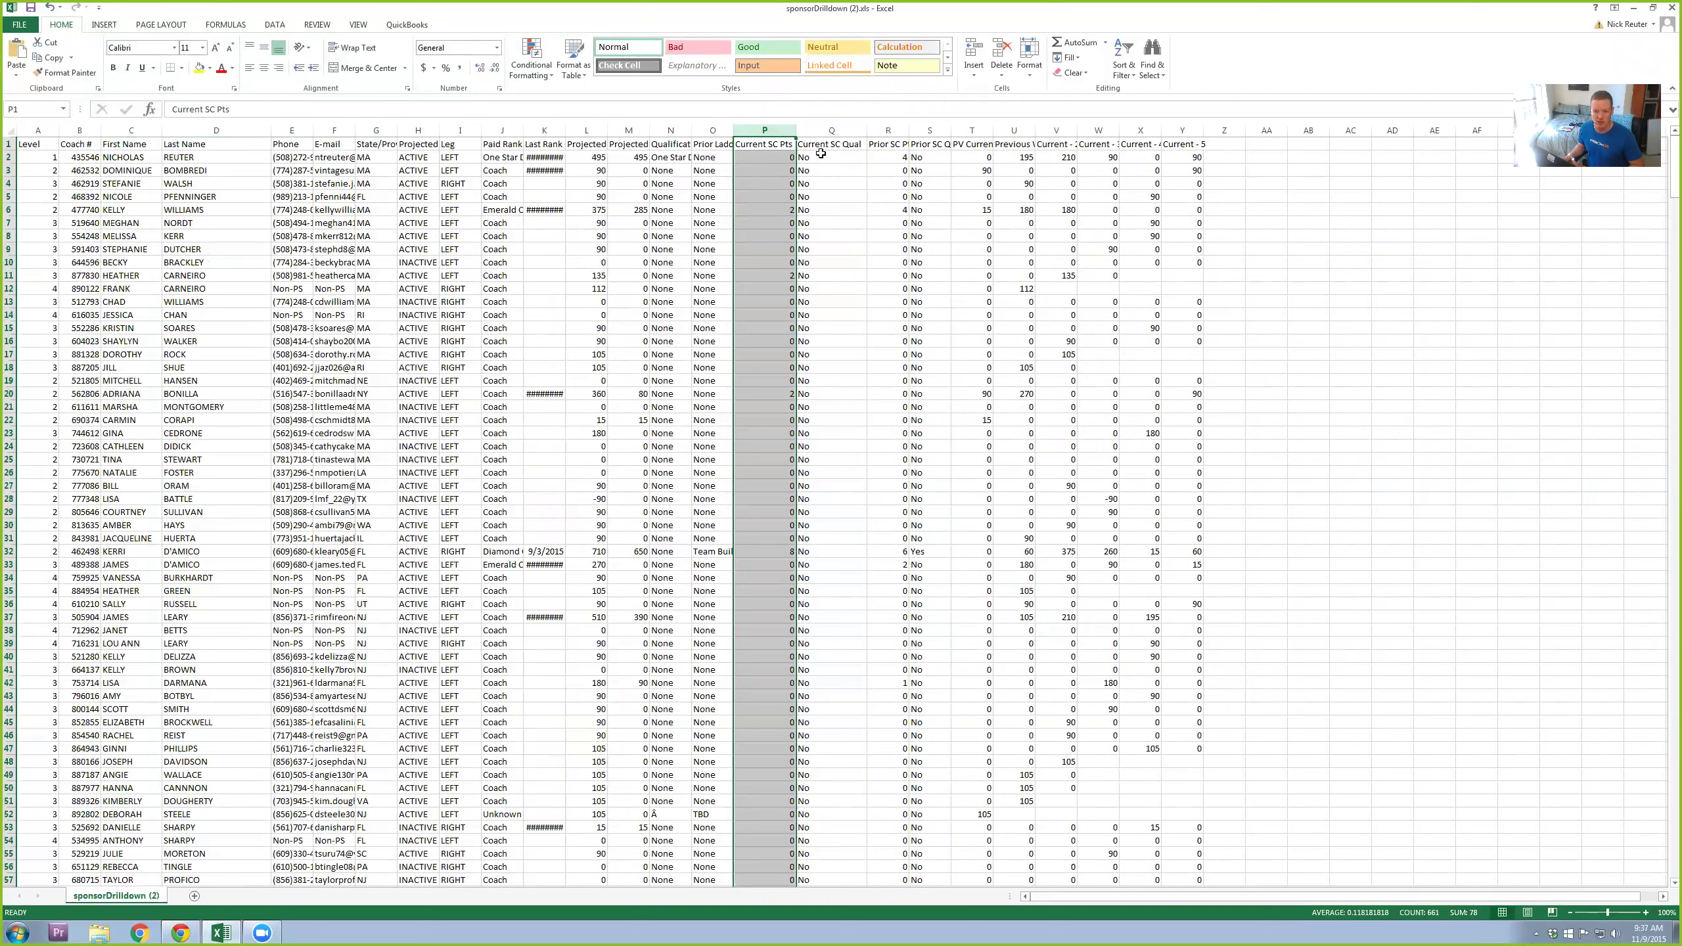
{"action": "left_click", "coordinate": [838, 130]}
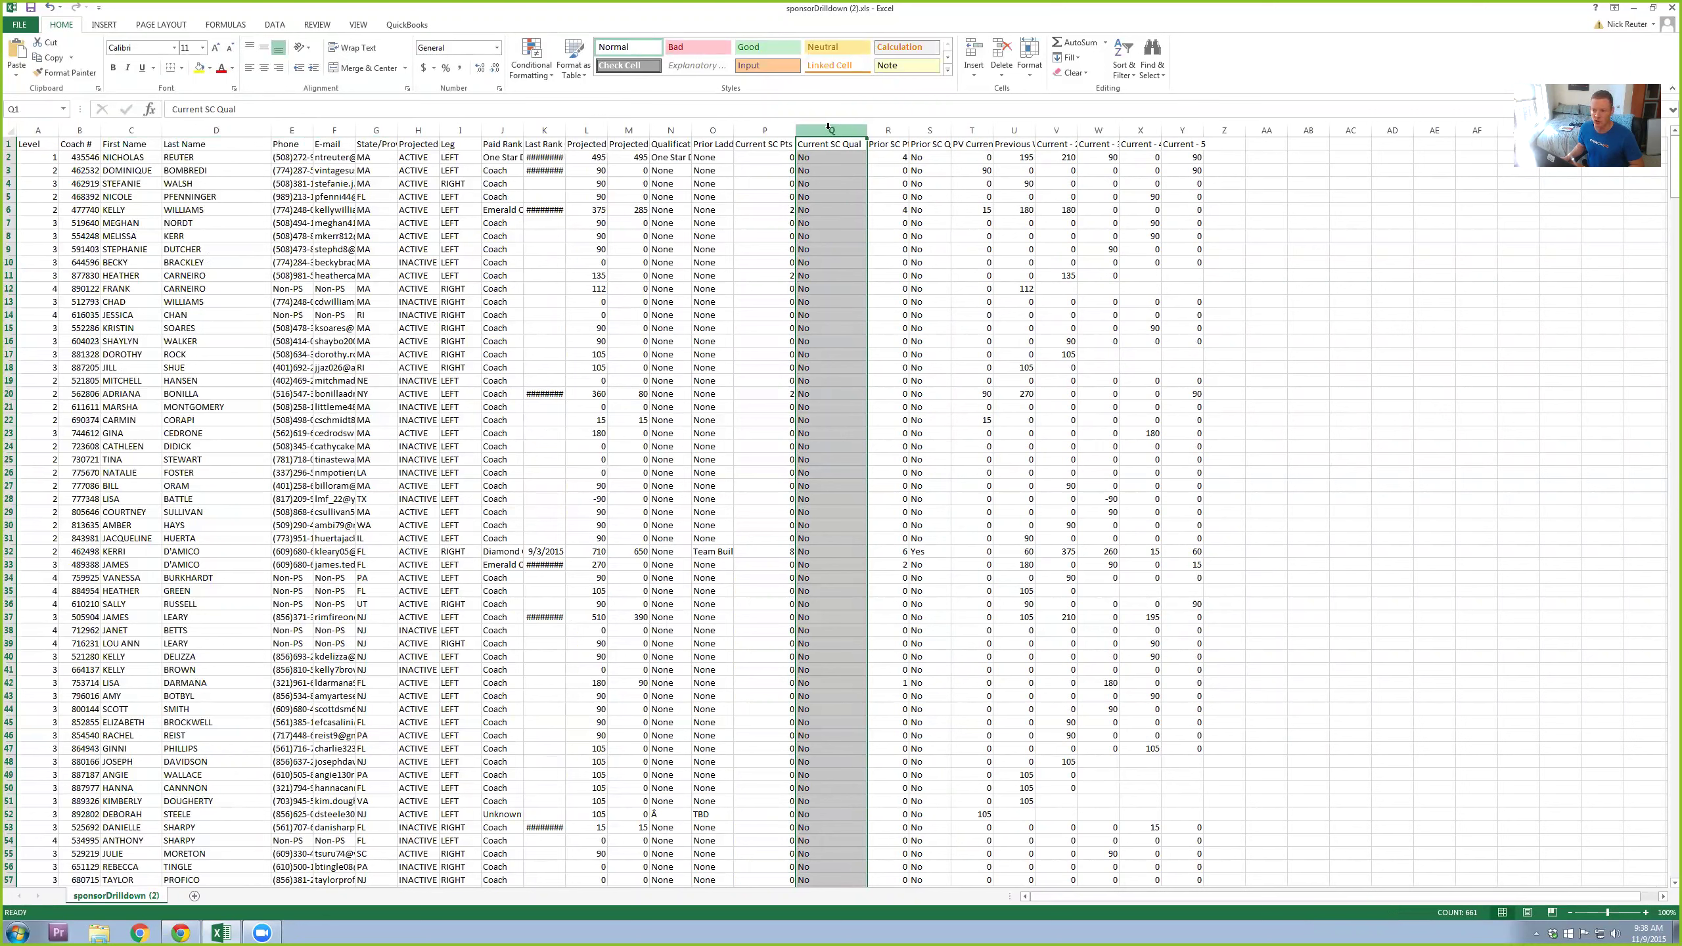
Step: Delete the unneeded columns Q through Y and E through O
{"action": "left_click_drag", "start_coordinate": [830, 128], "coordinate": [1182, 129]}
{"action": "right_click", "coordinate": [1018, 174]}
{"action": "left_click", "coordinate": [1047, 277]}
{"action": "left_click", "coordinate": [953, 329]}
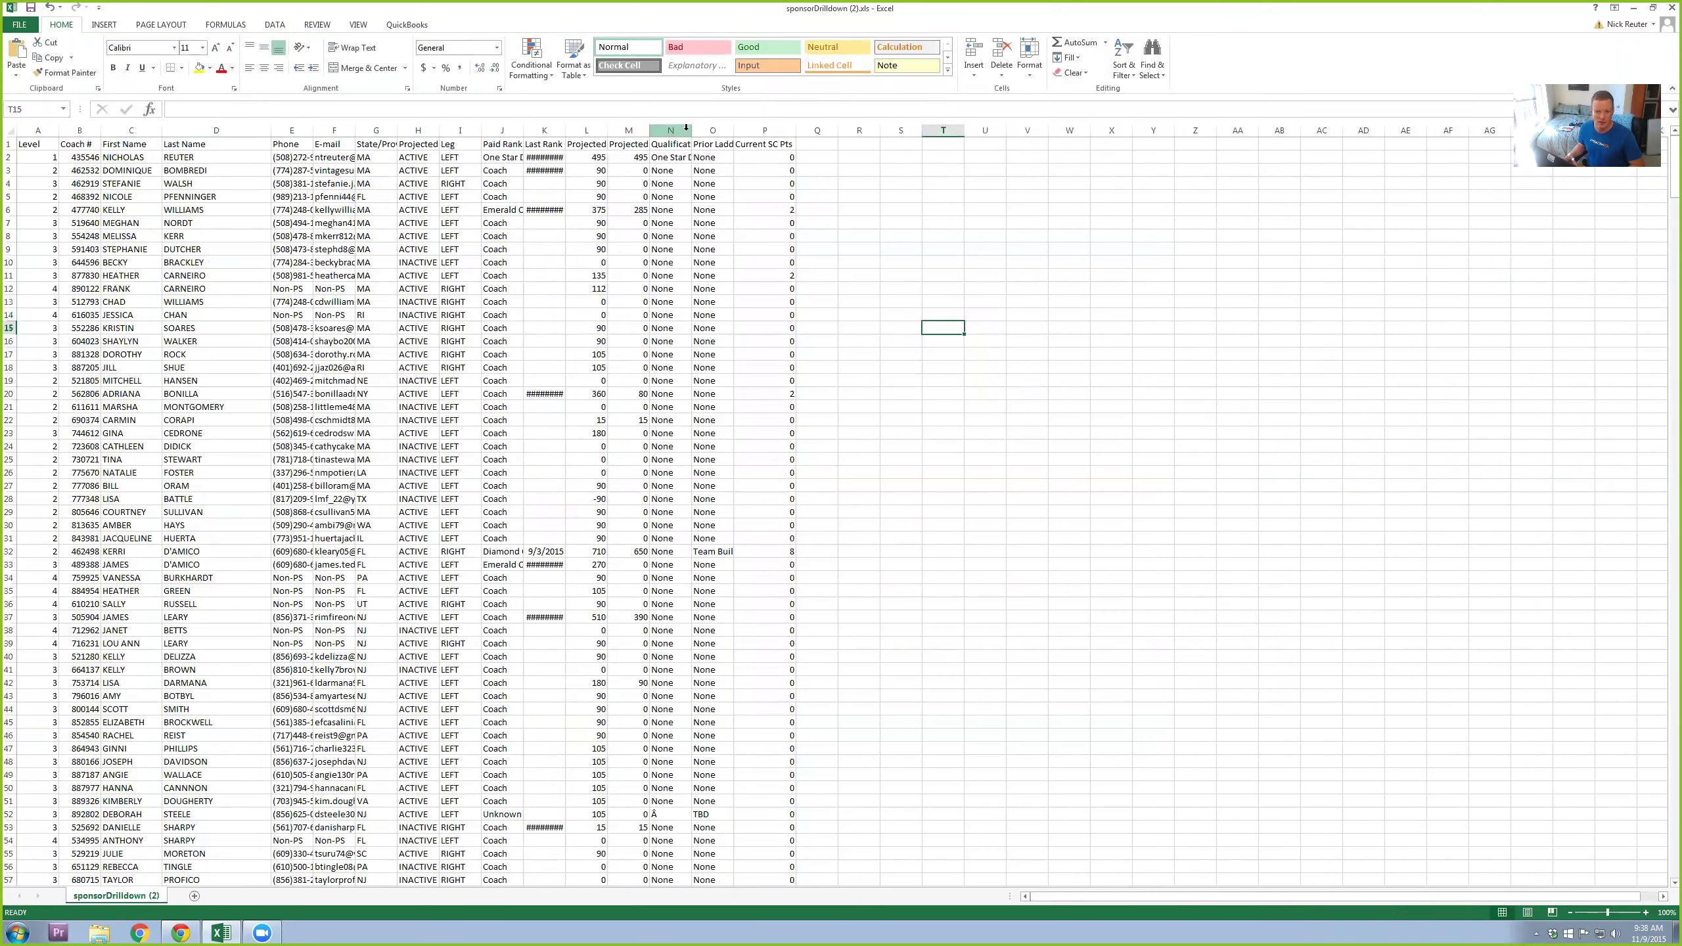
{"action": "left_click_drag", "start_coordinate": [702, 129], "coordinate": [277, 120]}
{"action": "right_click", "coordinate": [291, 131]}
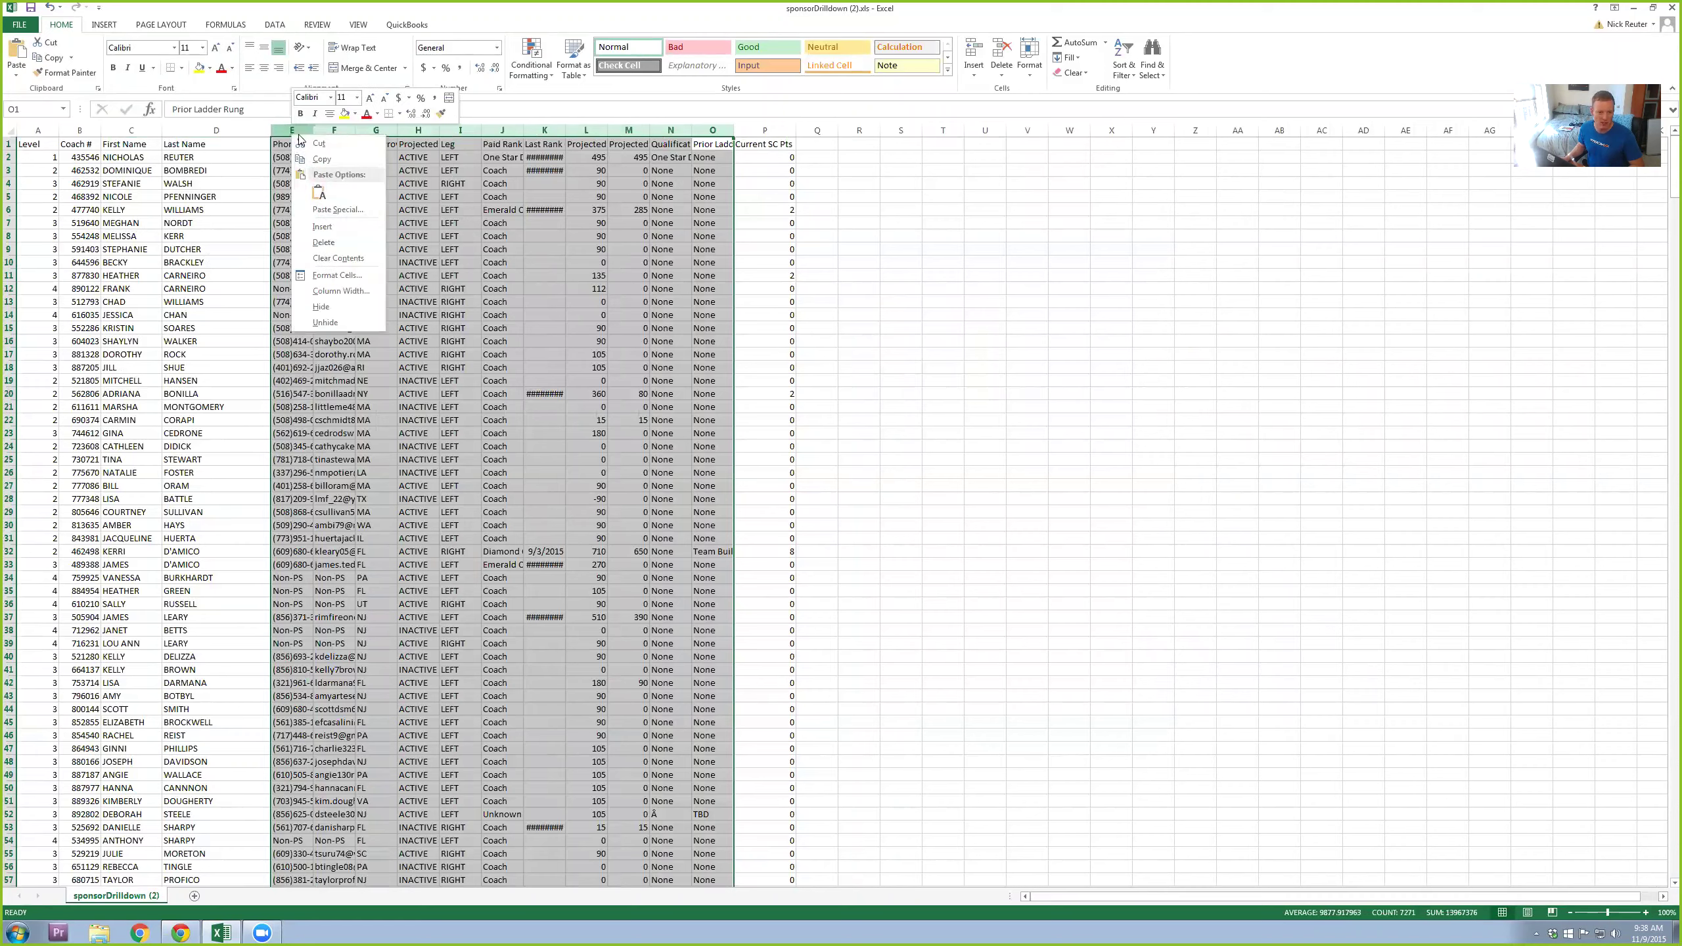
{"action": "left_click", "coordinate": [331, 243]}
{"action": "left_click", "coordinate": [732, 288]}
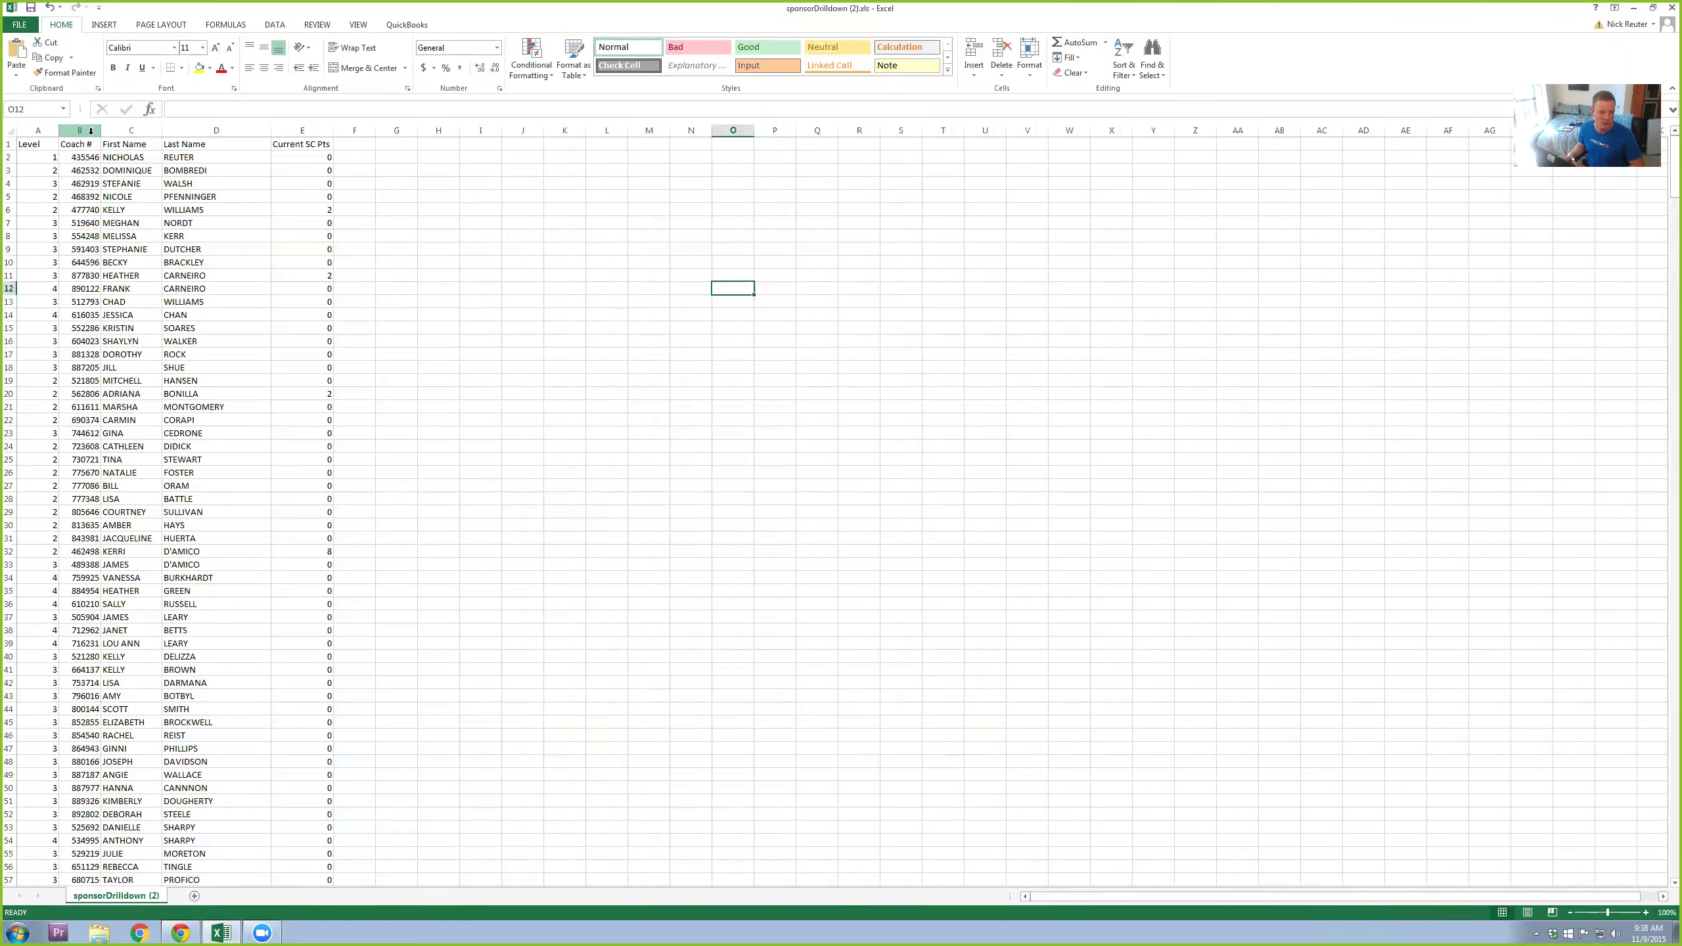
Step: Delete the Level and Coach # columns, then select the three remaining data columns
{"action": "left_click_drag", "start_coordinate": [79, 130], "coordinate": [38, 130]}
{"action": "right_click", "coordinate": [43, 130]}
{"action": "left_click", "coordinate": [82, 277]}
{"action": "left_click", "coordinate": [397, 315]}
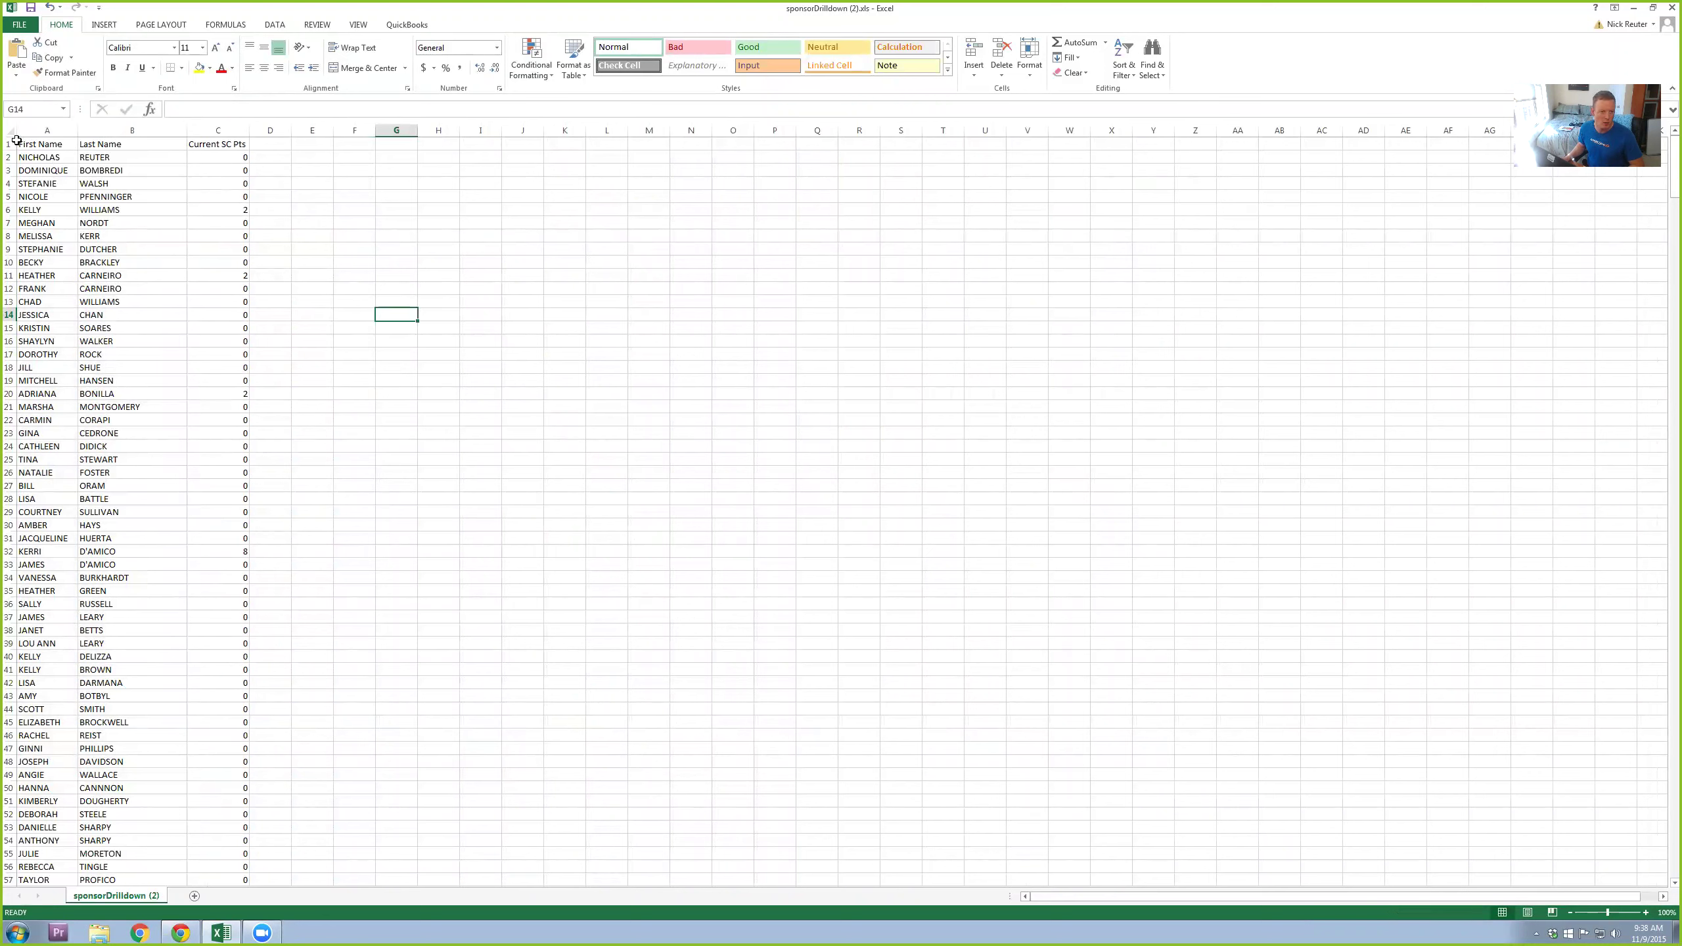
{"action": "left_click_drag", "start_coordinate": [31, 131], "coordinate": [219, 130]}
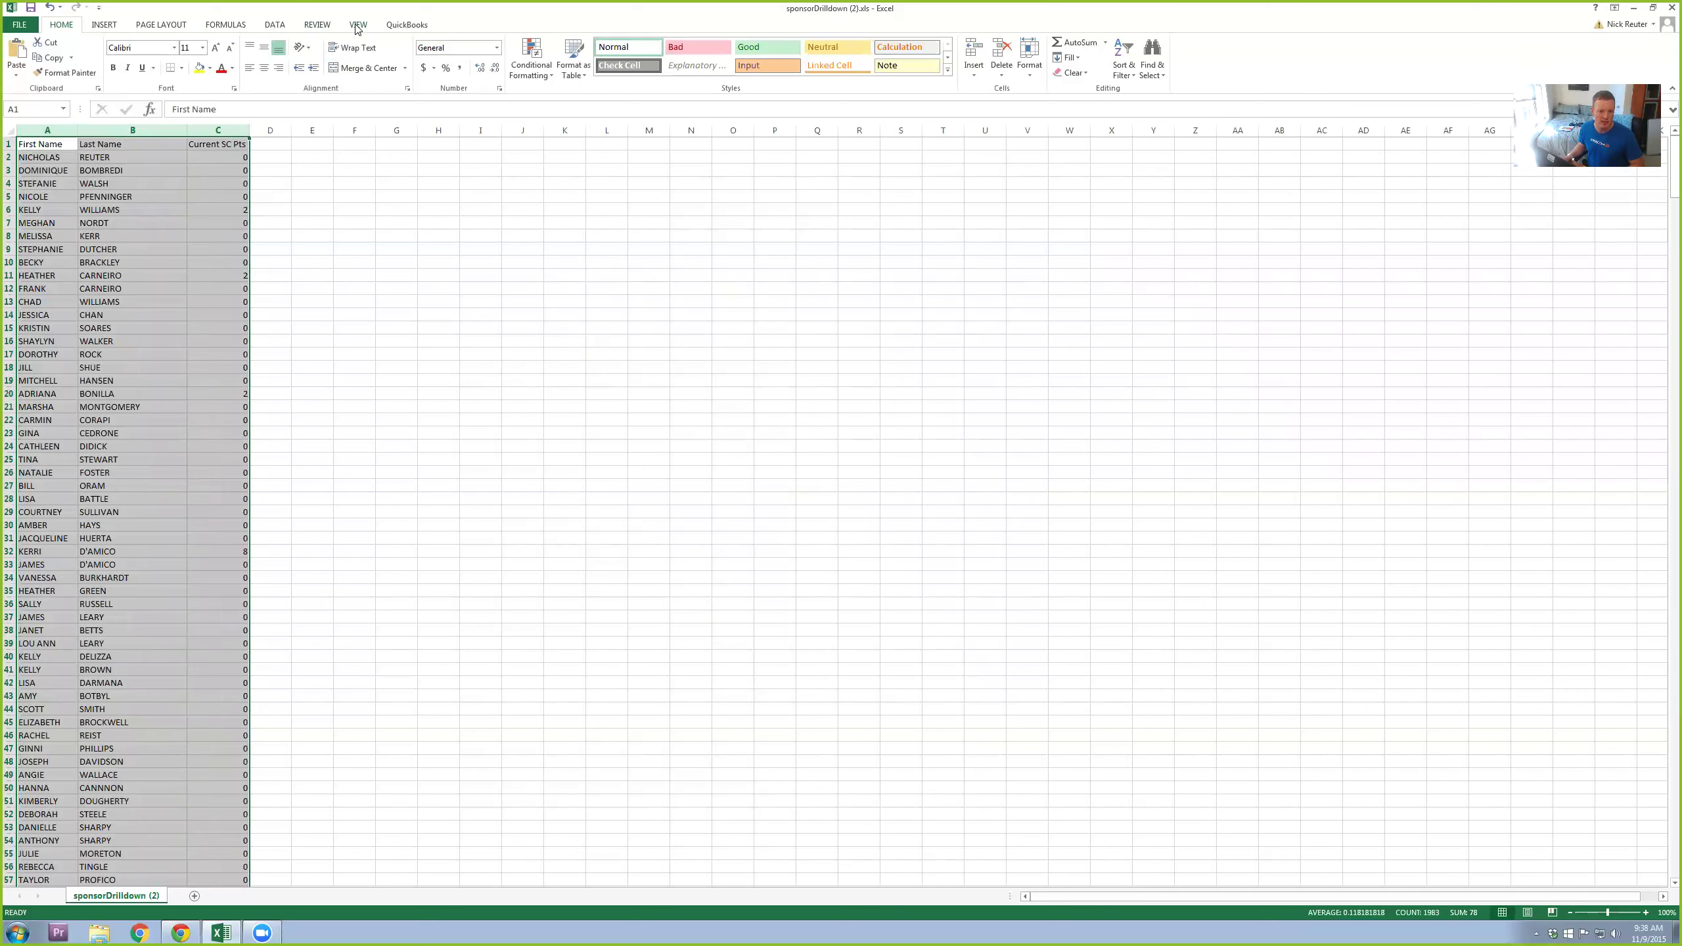
Step: Sort the data by Current SC Pts largest to smallest, then by First Name
{"action": "left_click", "coordinate": [276, 24]}
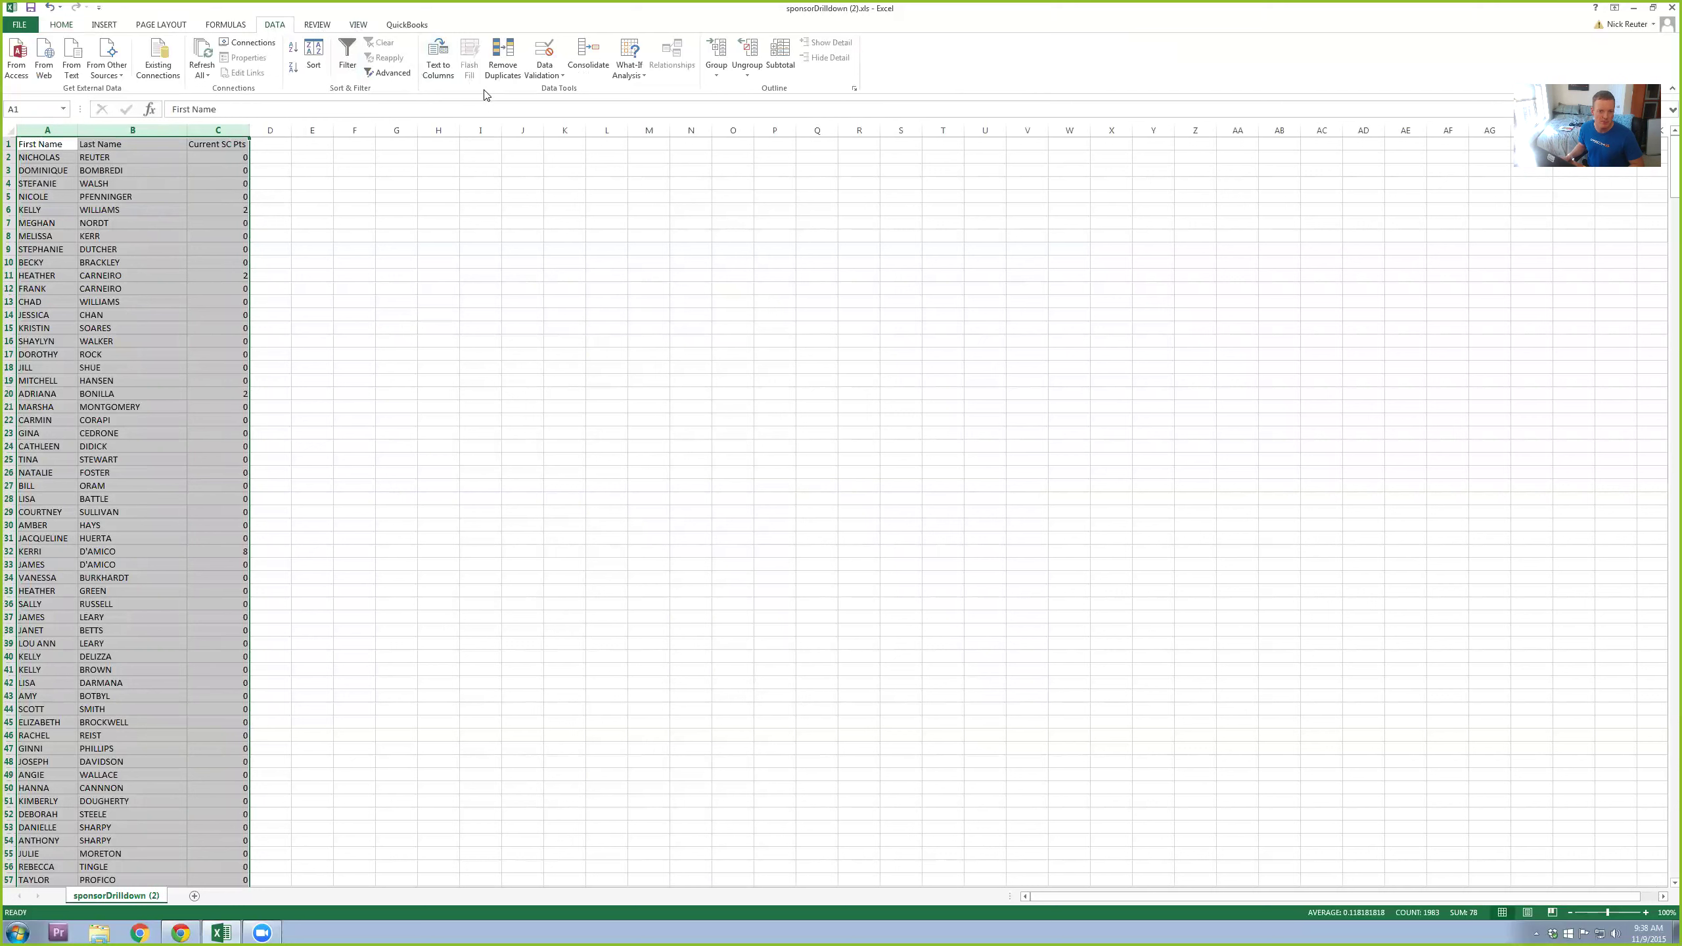
{"action": "left_click", "coordinate": [314, 55]}
{"action": "left_click", "coordinate": [368, 246]}
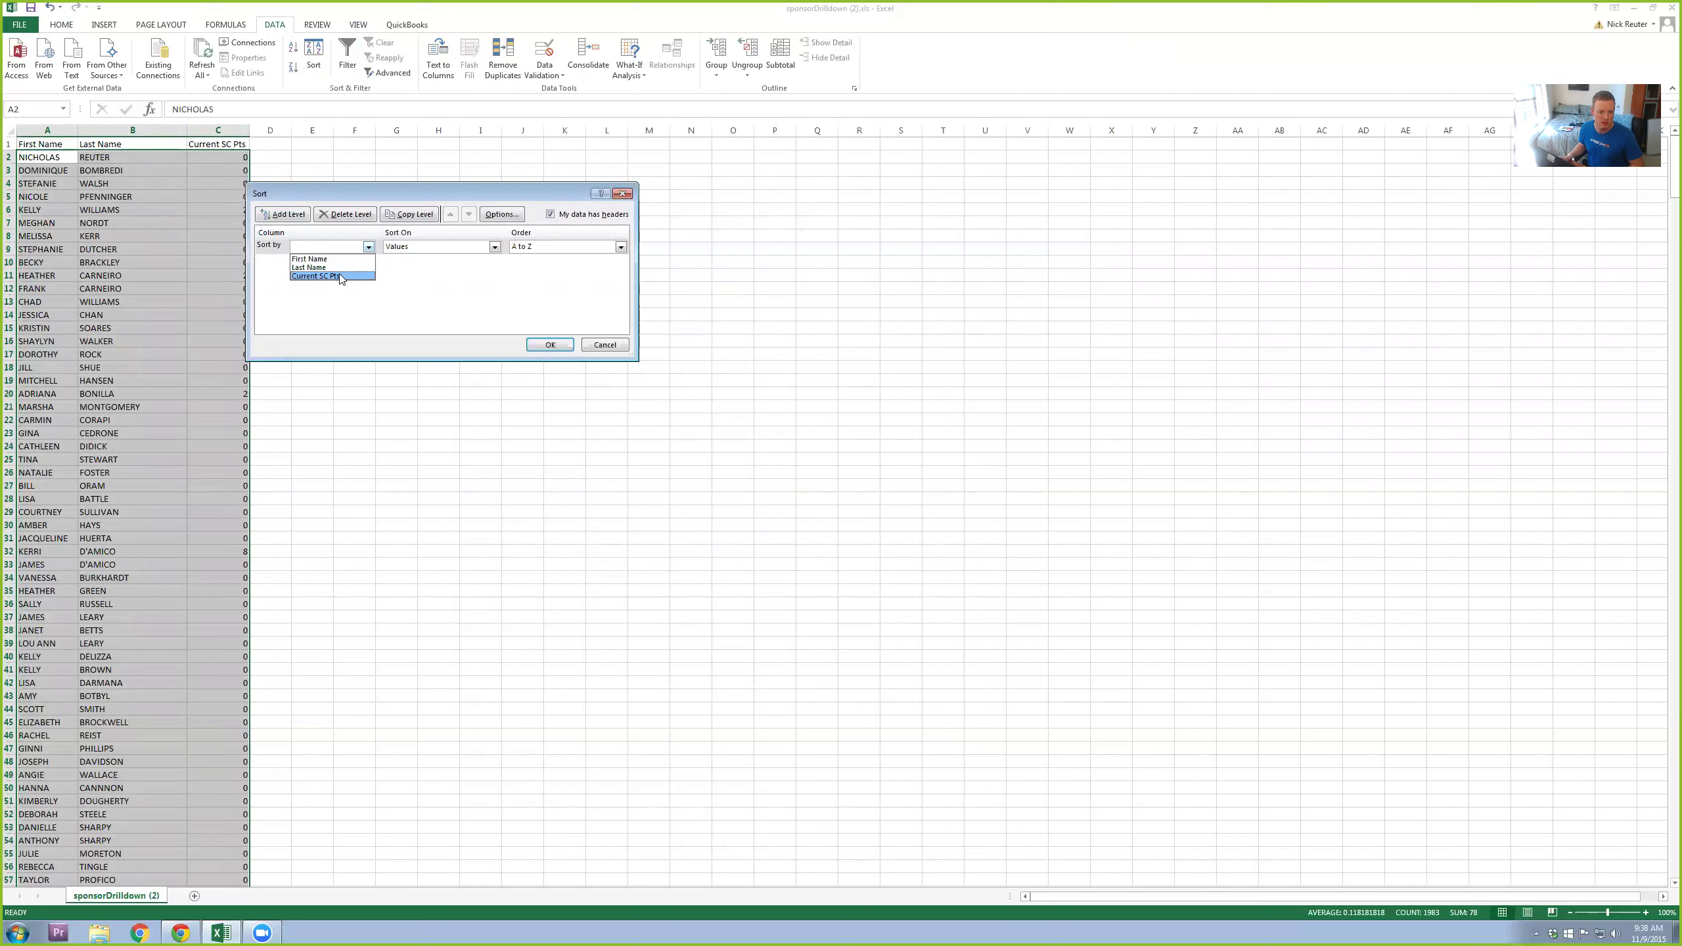
{"action": "left_click", "coordinate": [341, 276]}
{"action": "left_click", "coordinate": [544, 246]}
{"action": "left_click", "coordinate": [541, 268]}
{"action": "left_click", "coordinate": [270, 216]}
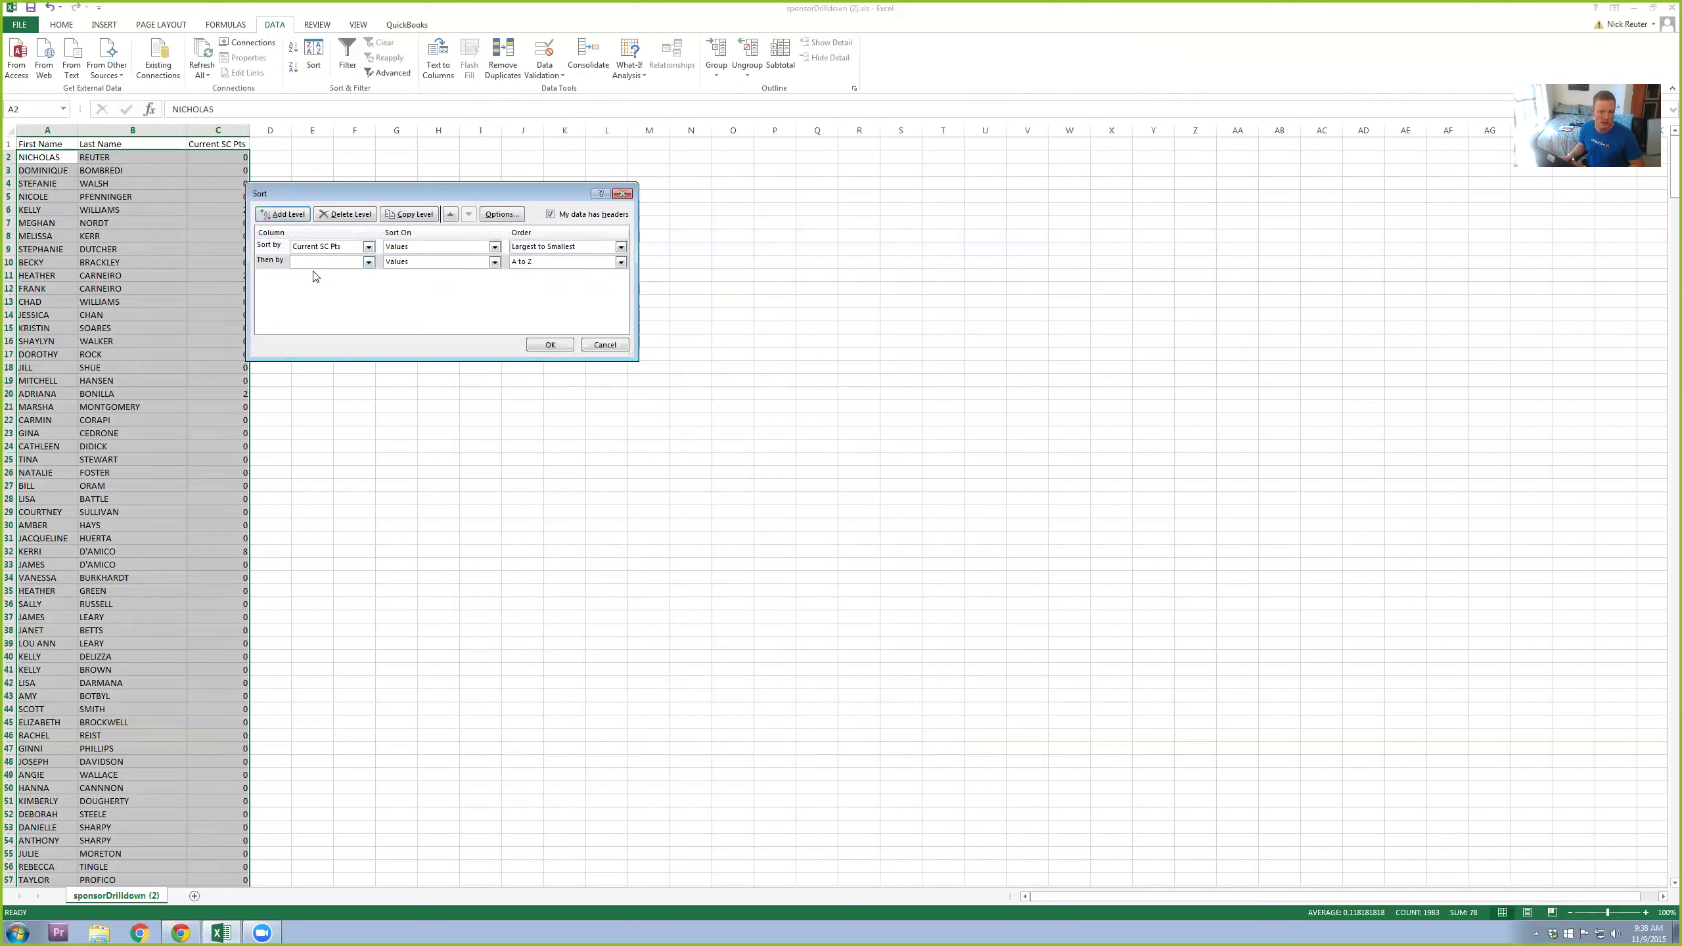
{"action": "left_click", "coordinate": [368, 263]}
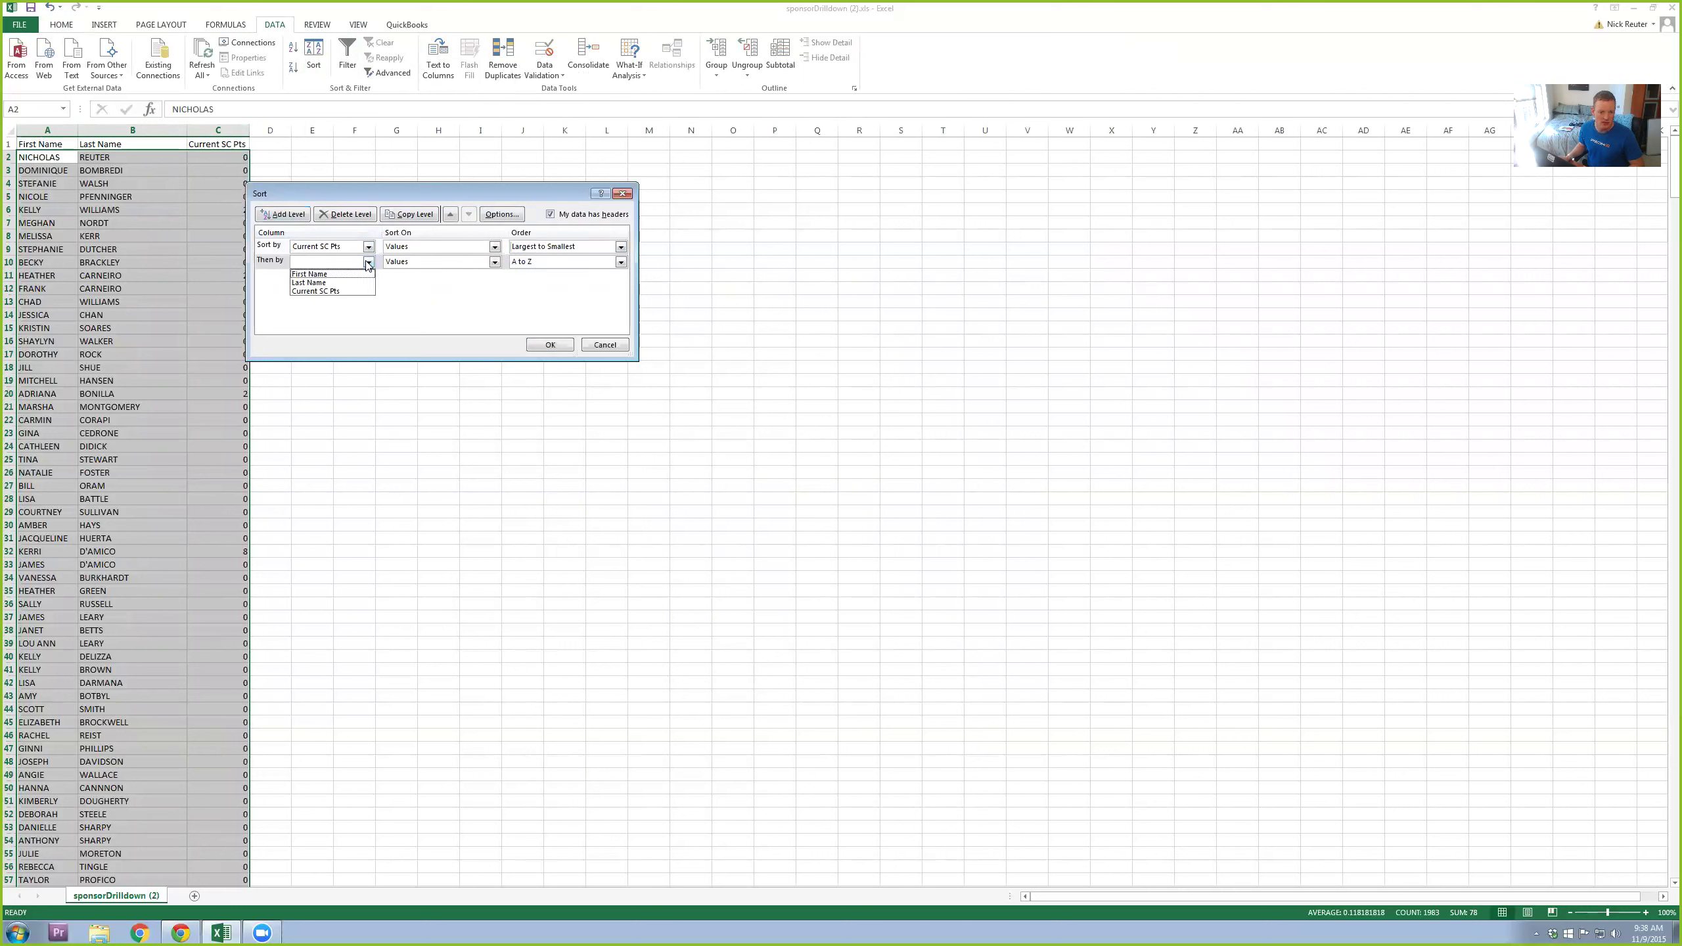
{"action": "left_click", "coordinate": [335, 278]}
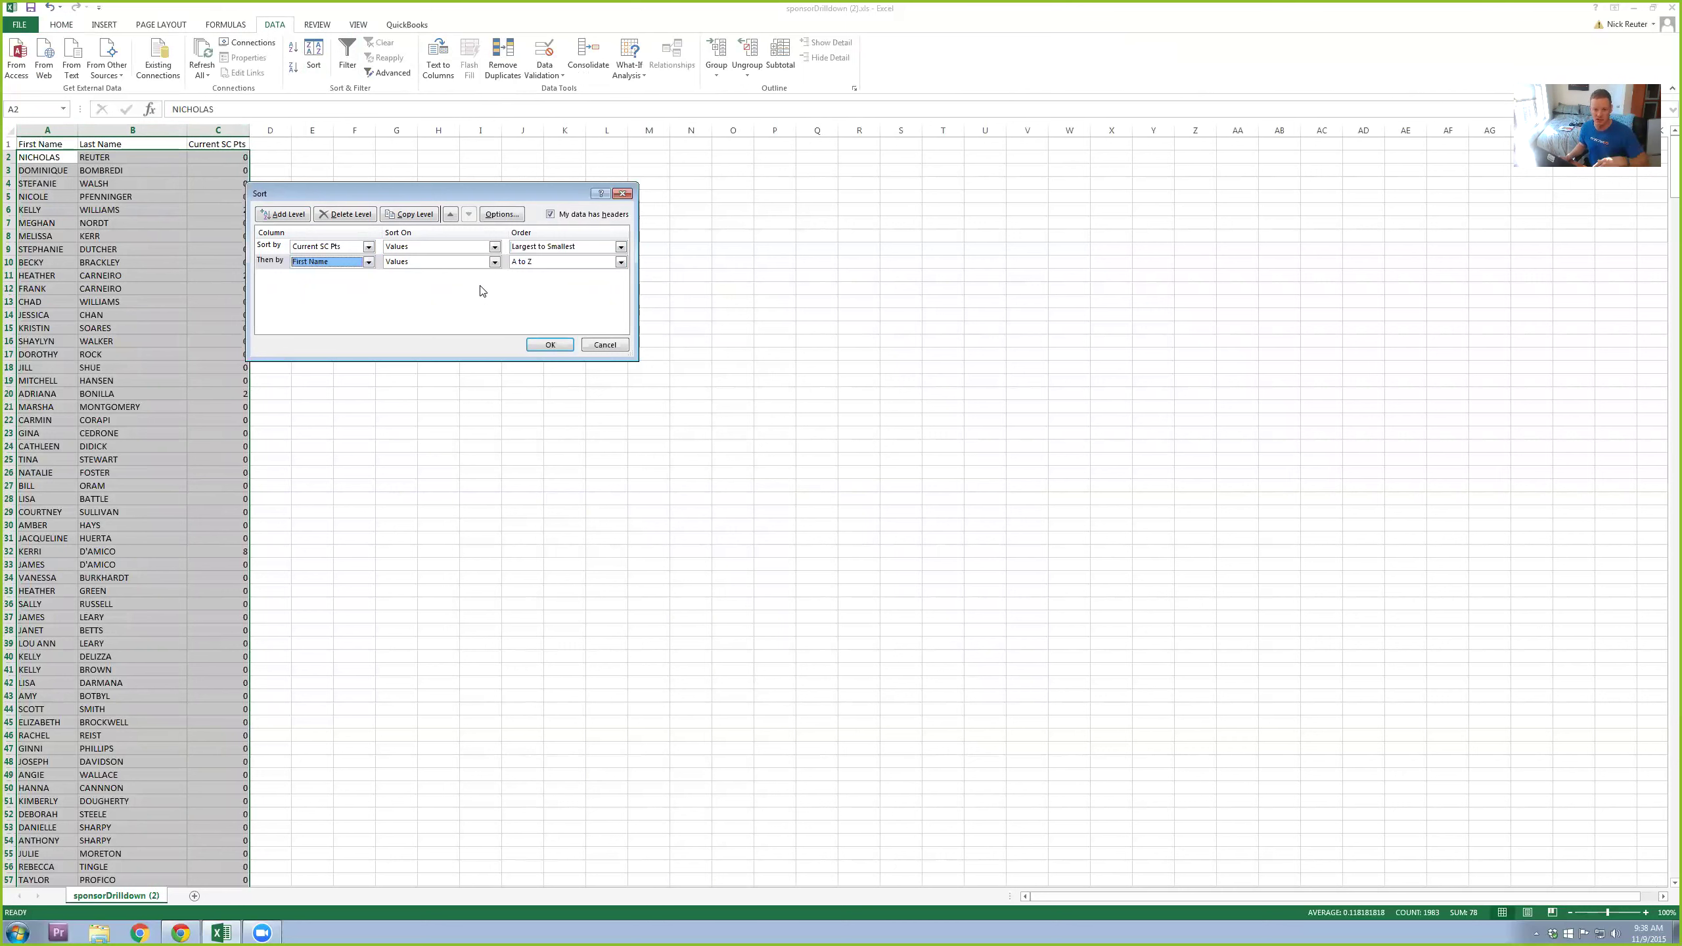
{"action": "left_click", "coordinate": [547, 342]}
{"action": "left_click", "coordinate": [427, 458]}
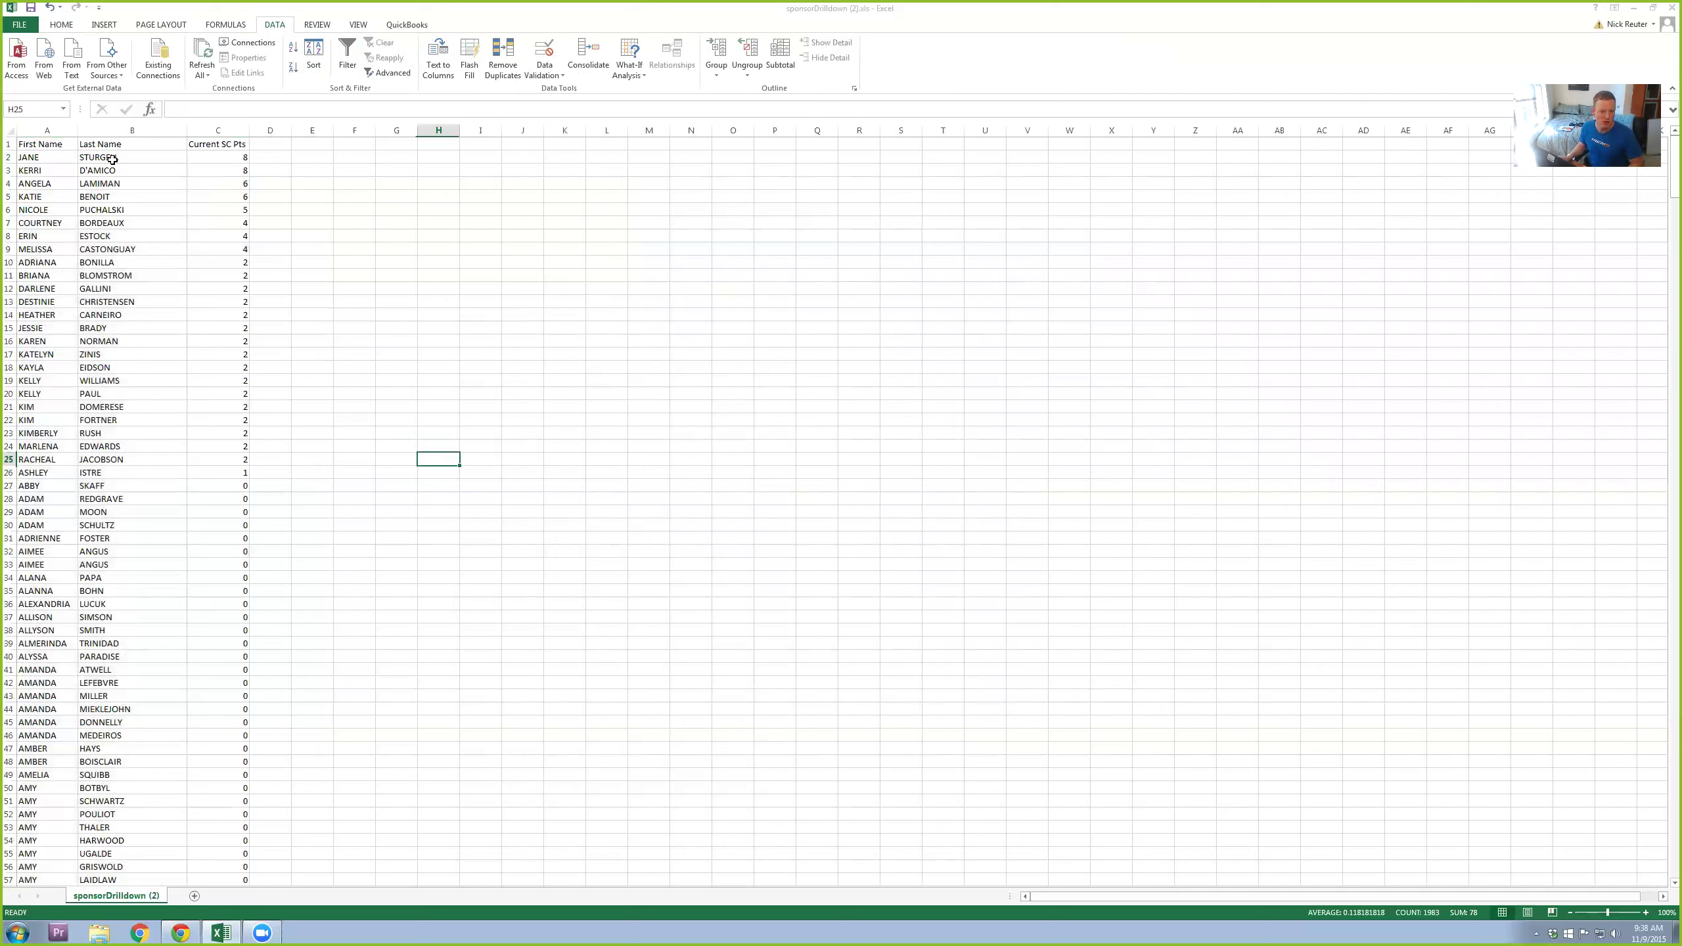
Step: Select the scoring coaches in A2:C26, widen column D, and select cell D2
{"action": "left_click_drag", "start_coordinate": [251, 475], "coordinate": [64, 143]}
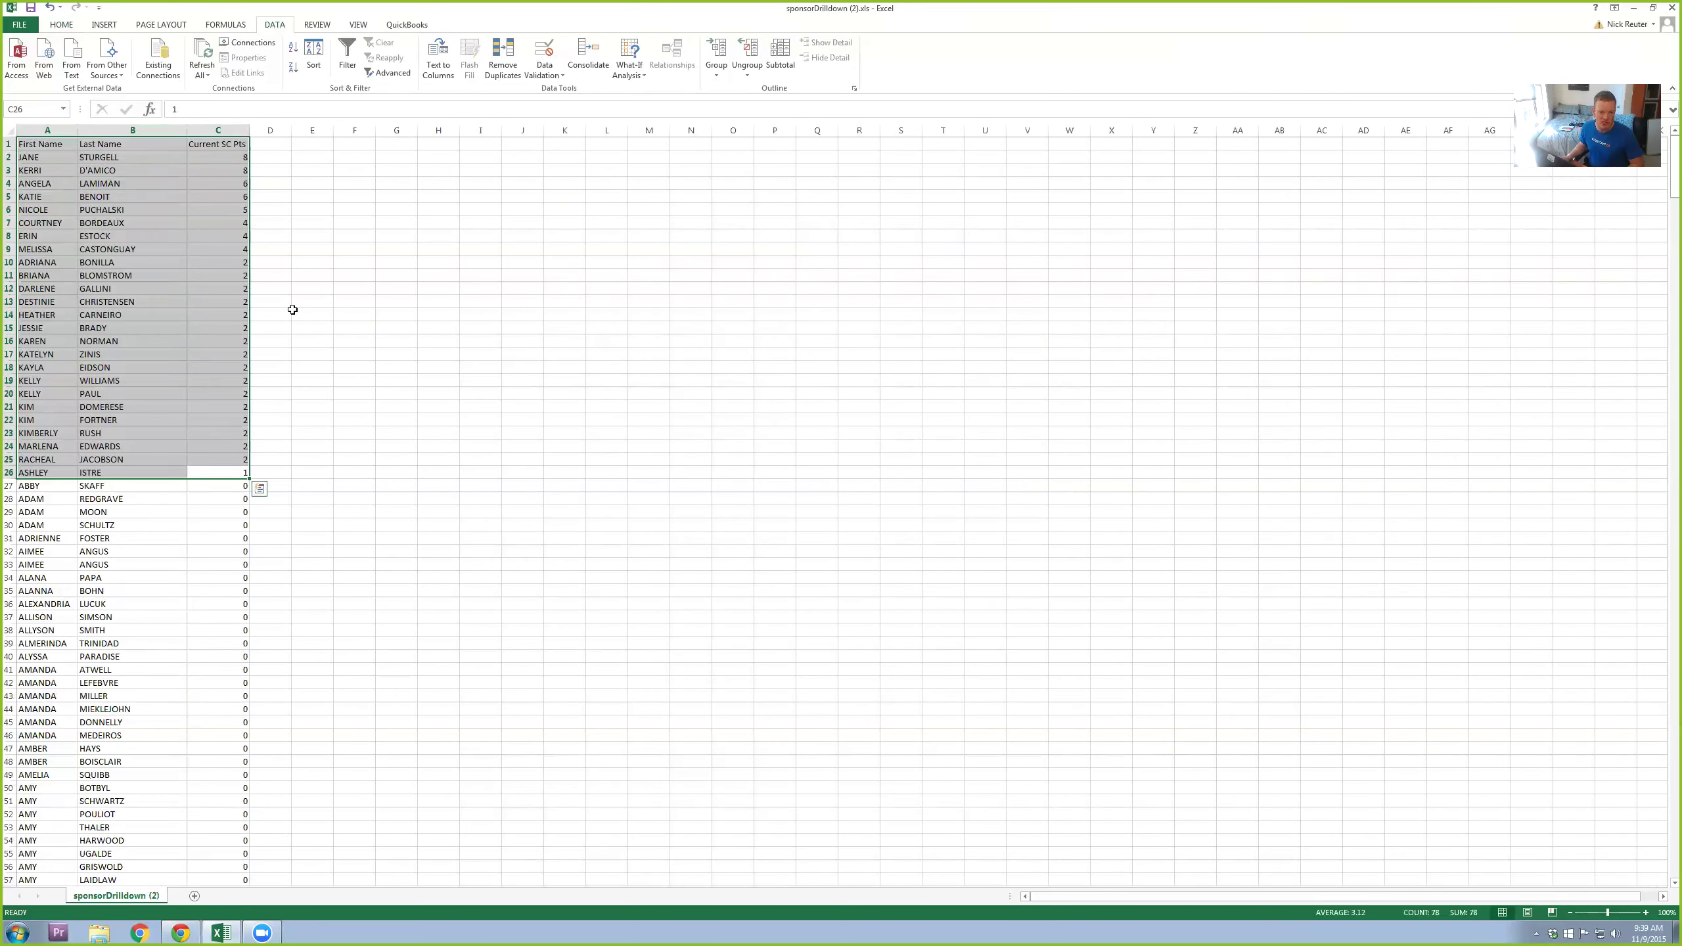
{"action": "left_click", "coordinate": [228, 472]}
{"action": "left_click_drag", "start_coordinate": [128, 367], "coordinate": [65, 154]}
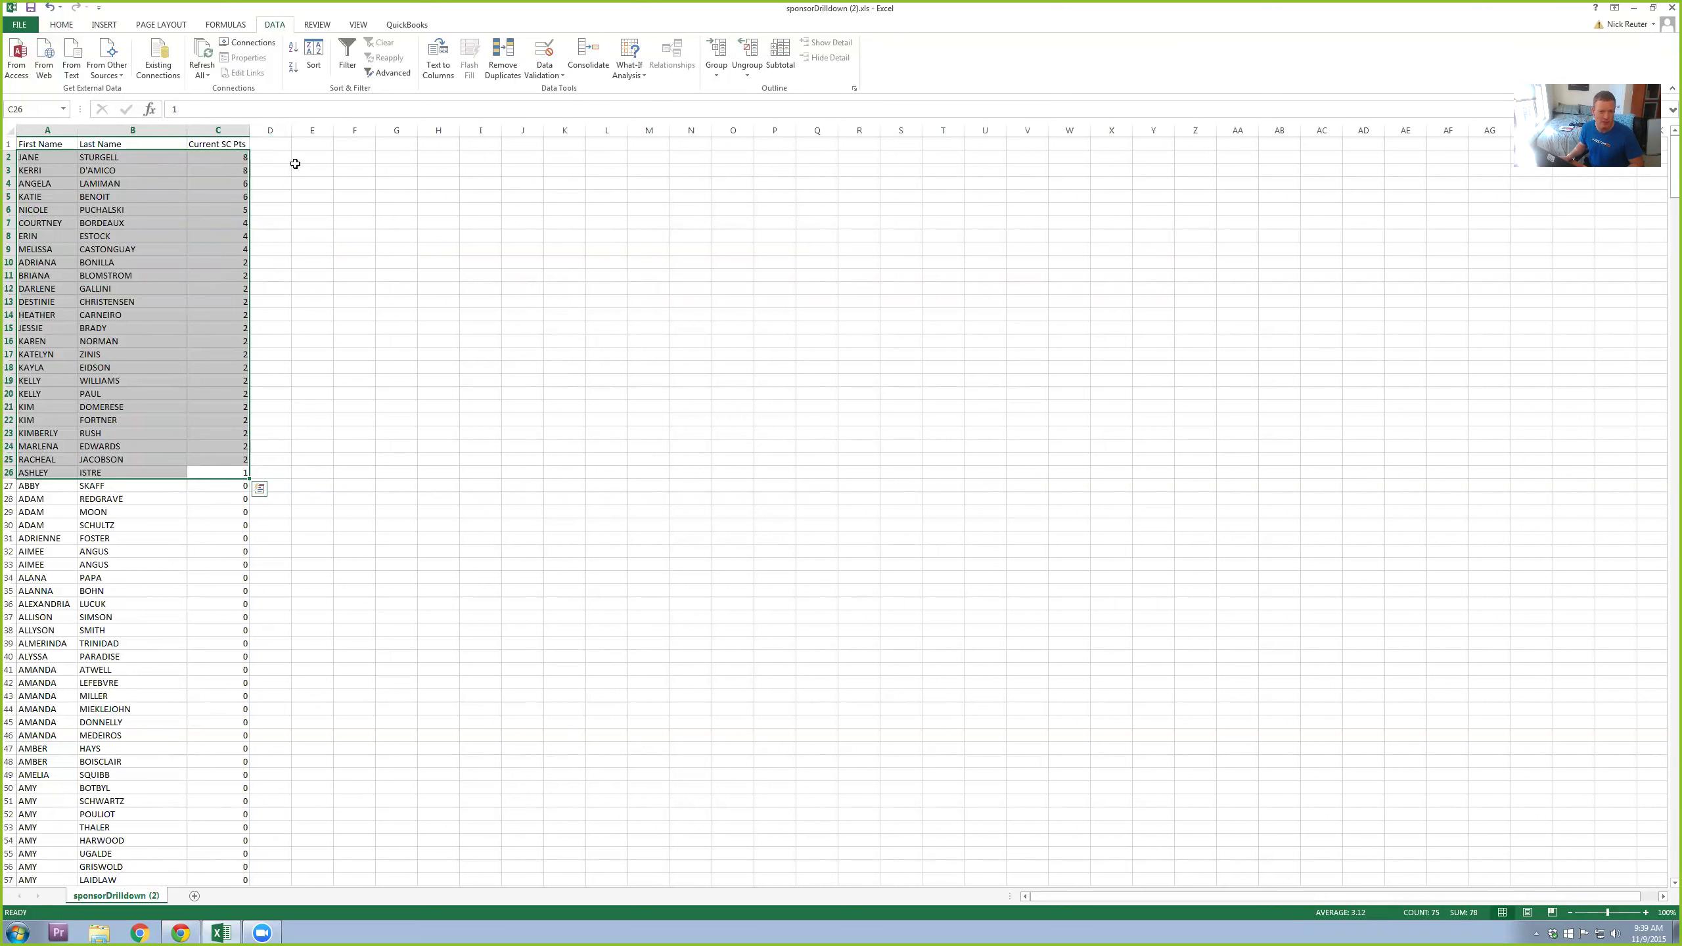
{"action": "left_click_drag", "start_coordinate": [293, 132], "coordinate": [511, 130]}
{"action": "left_click", "coordinate": [533, 286]}
{"action": "left_click", "coordinate": [295, 157]}
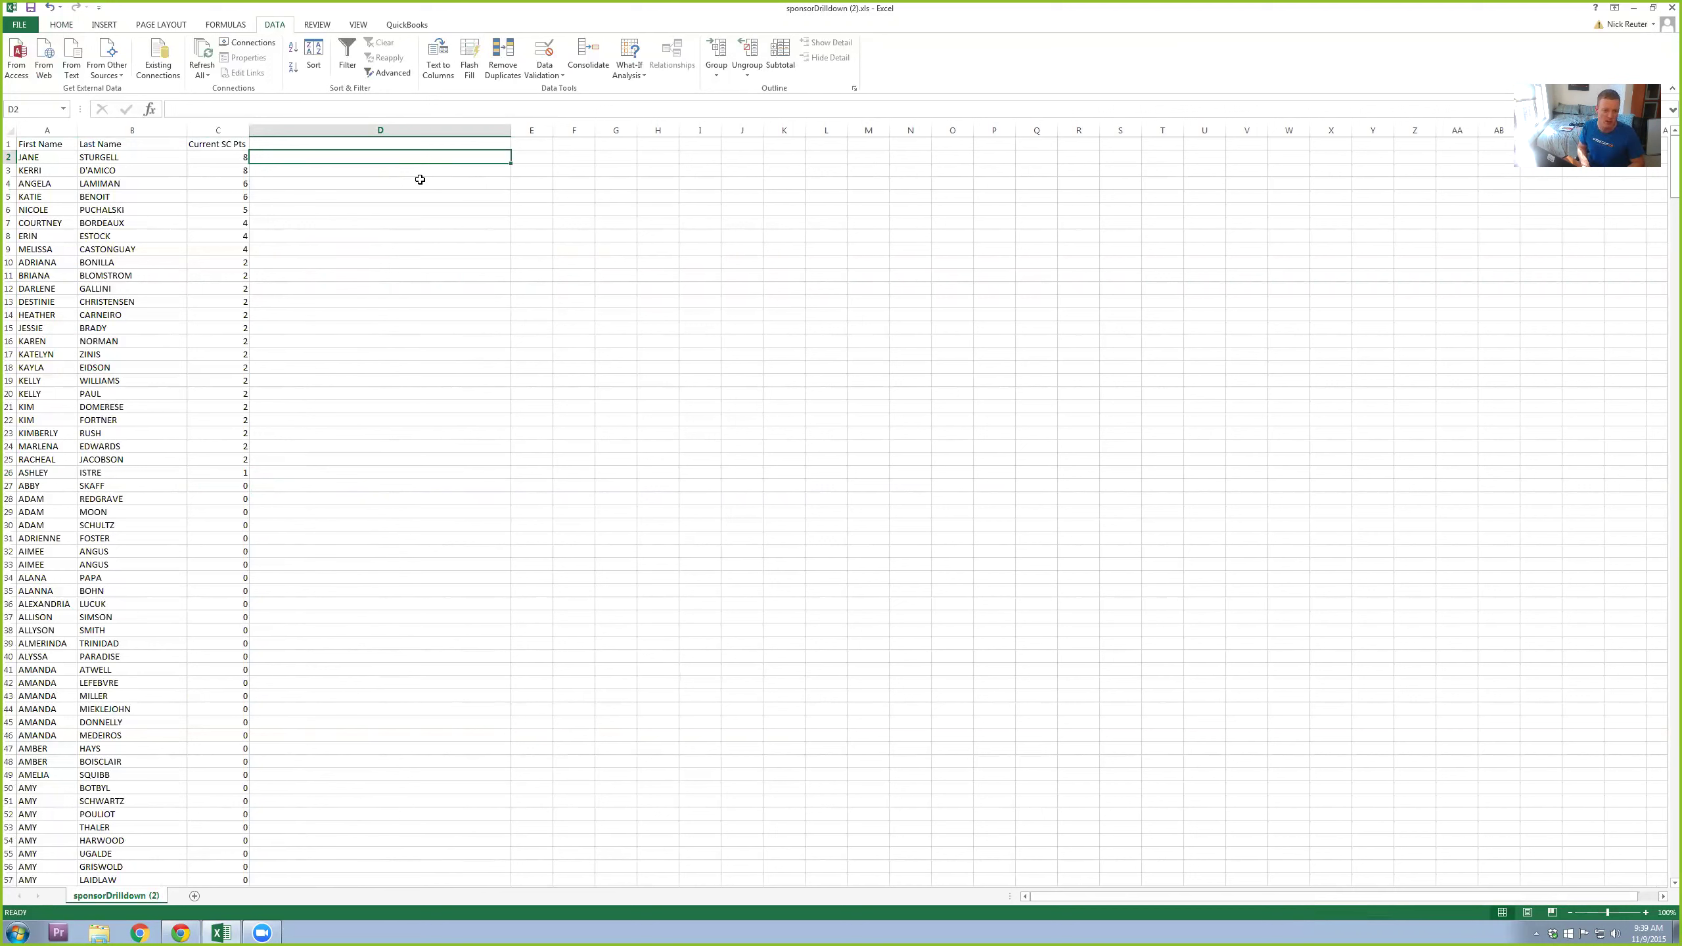
Step: Enter =CONCATENATE(A2," ",B2," - ",C2) in D2 to join name and points
{"action": "type", "text": "=conc"}
{"action": "key", "text": "Tab"}
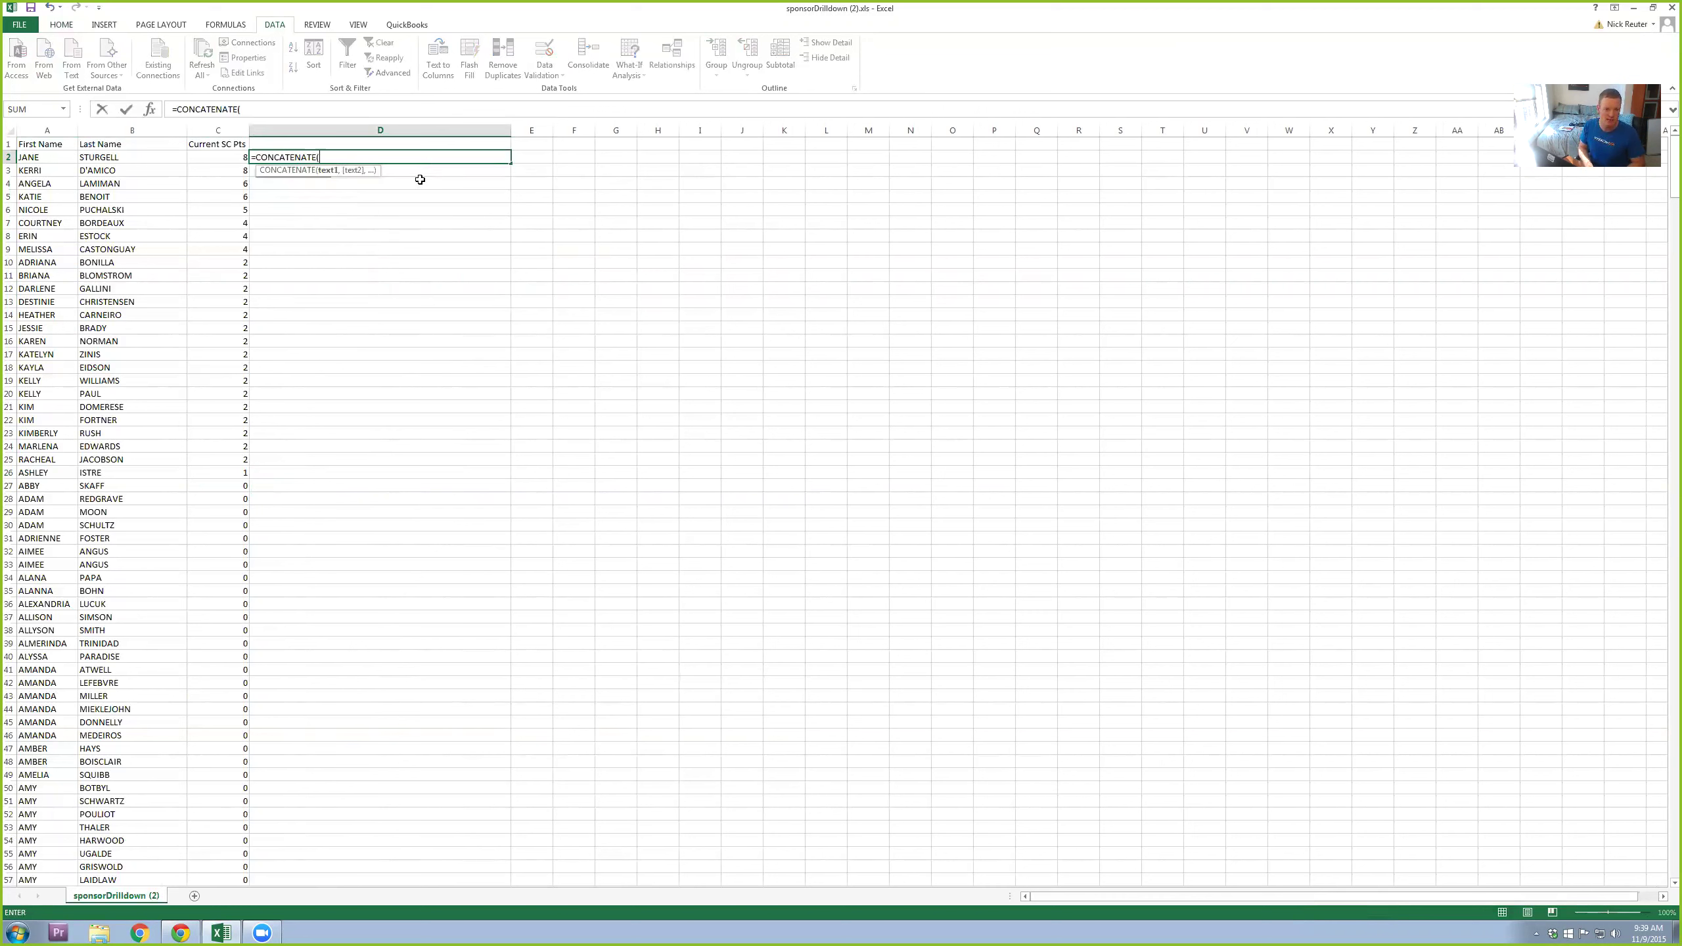
{"action": "left_click", "coordinate": [39, 155]}
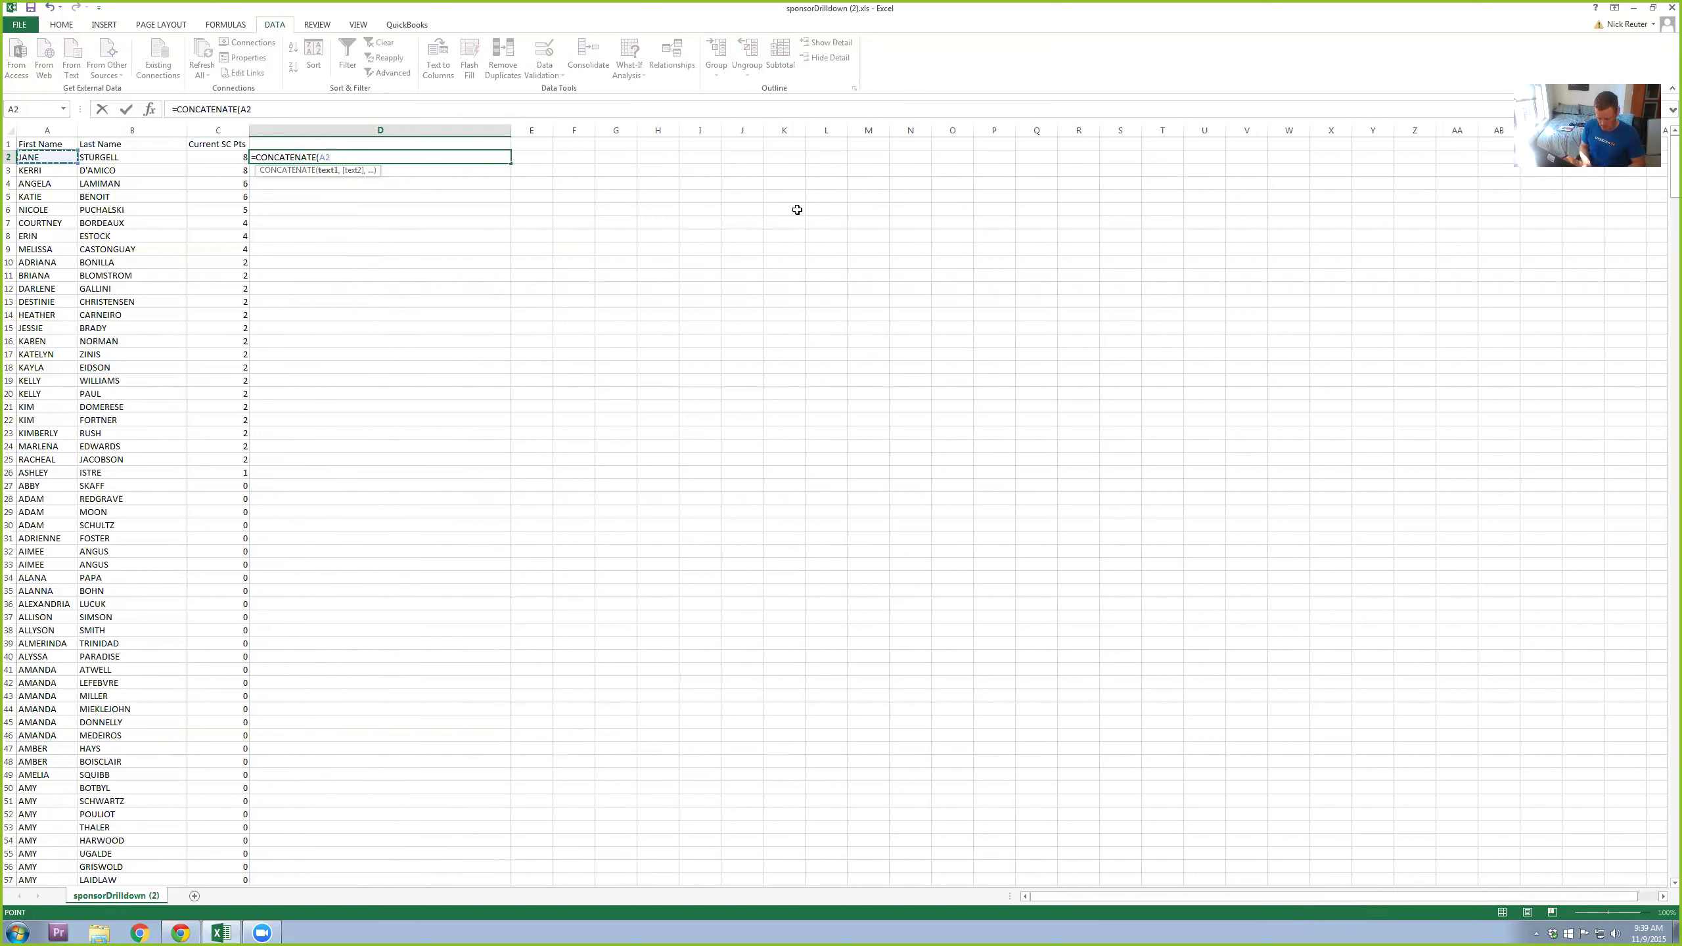
{"action": "type", "text": ","}
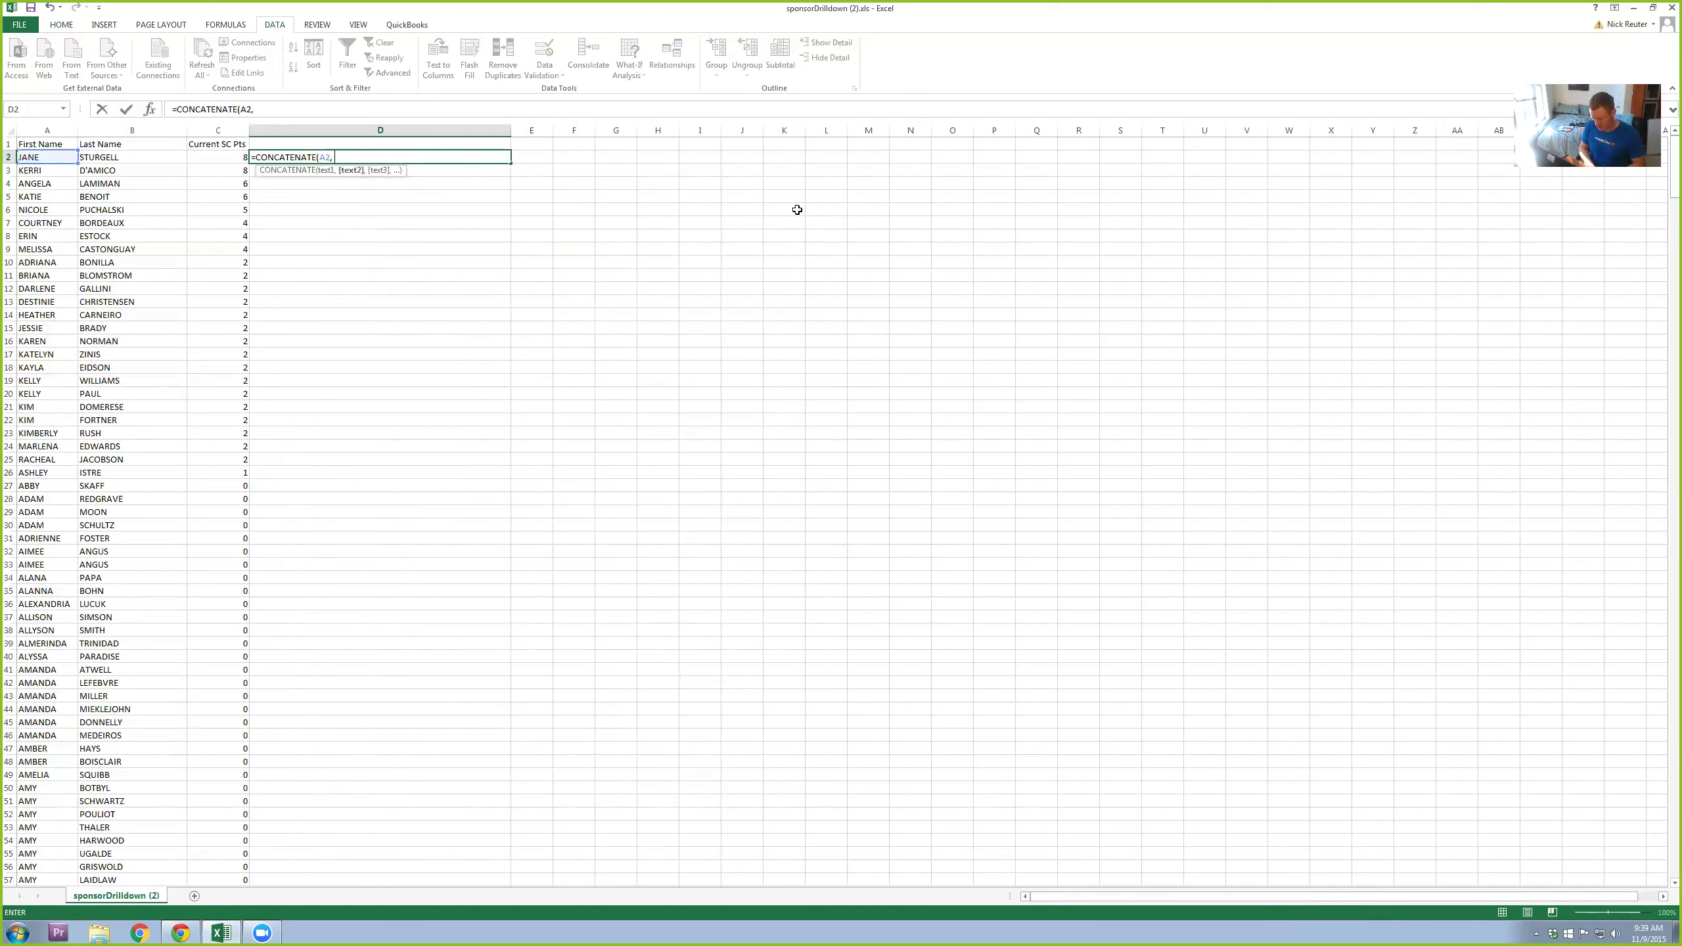
{"action": "type", "text": " \" \","}
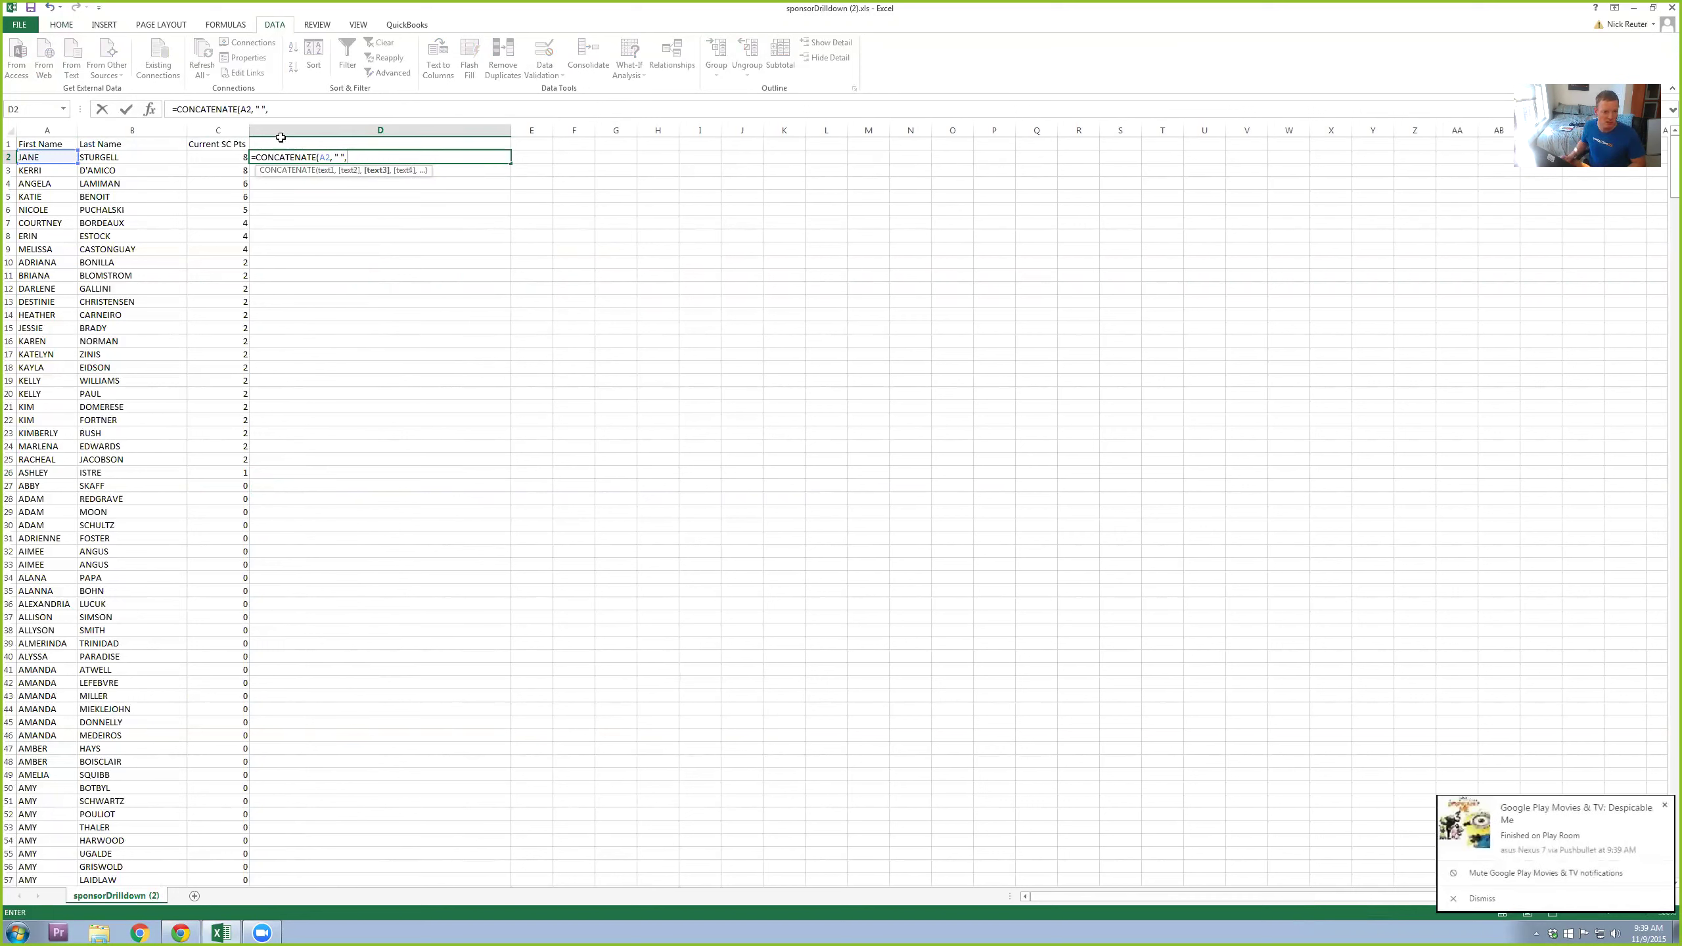
{"action": "left_click", "coordinate": [159, 161]}
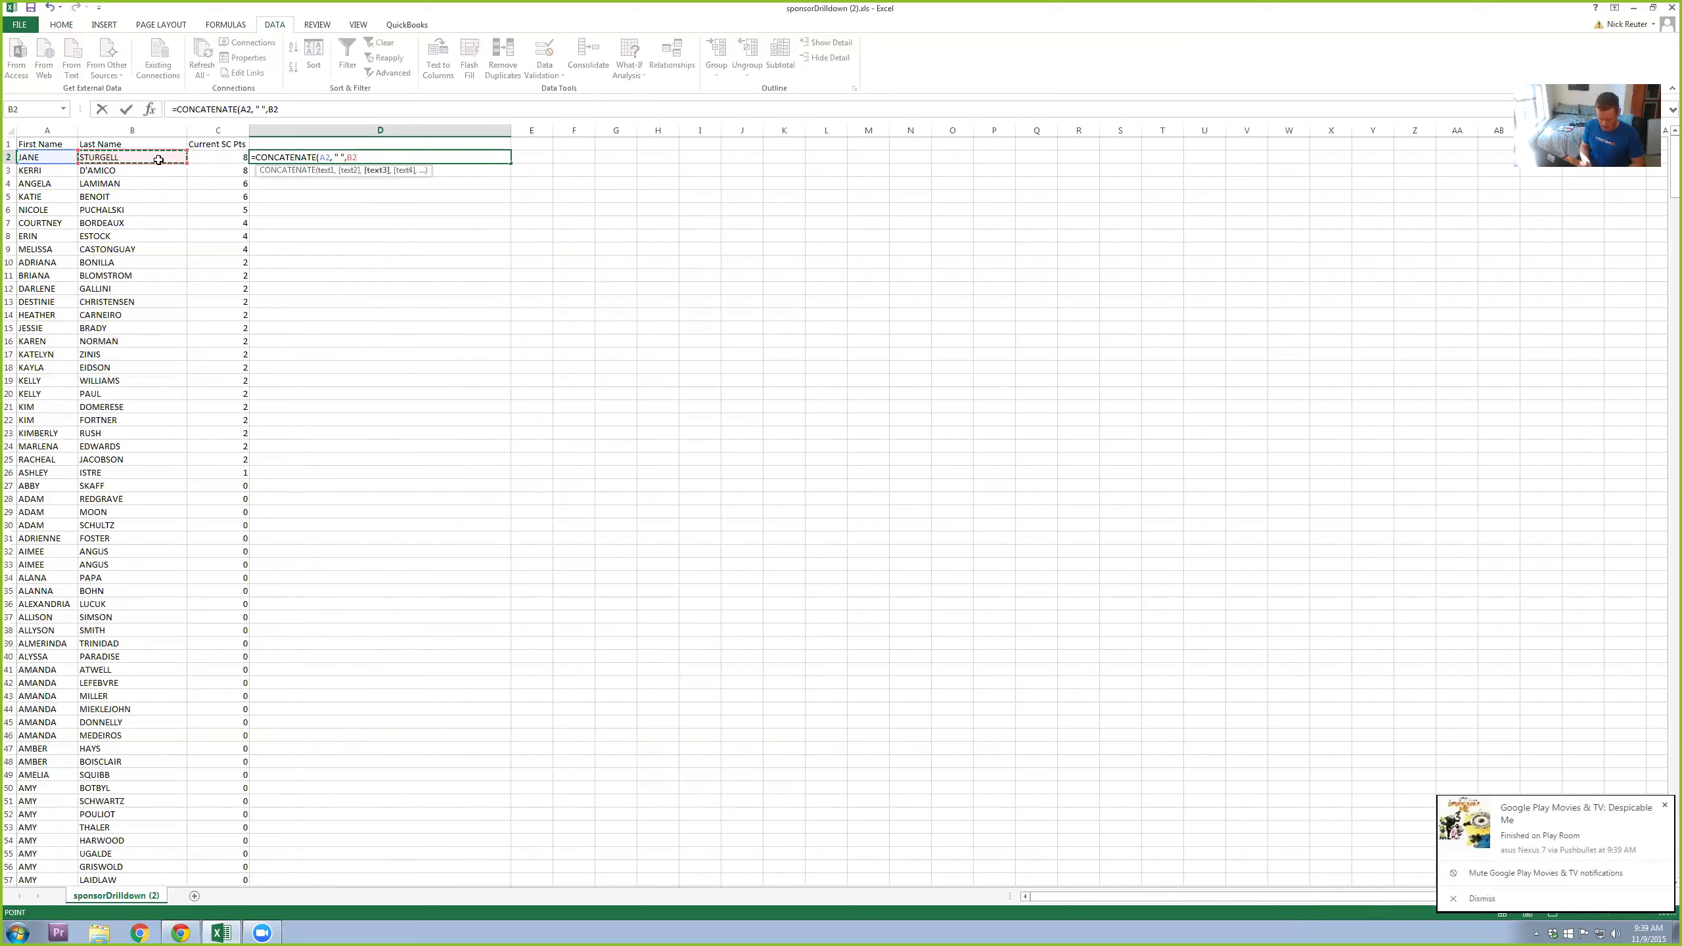
{"action": "type", "text": ","}
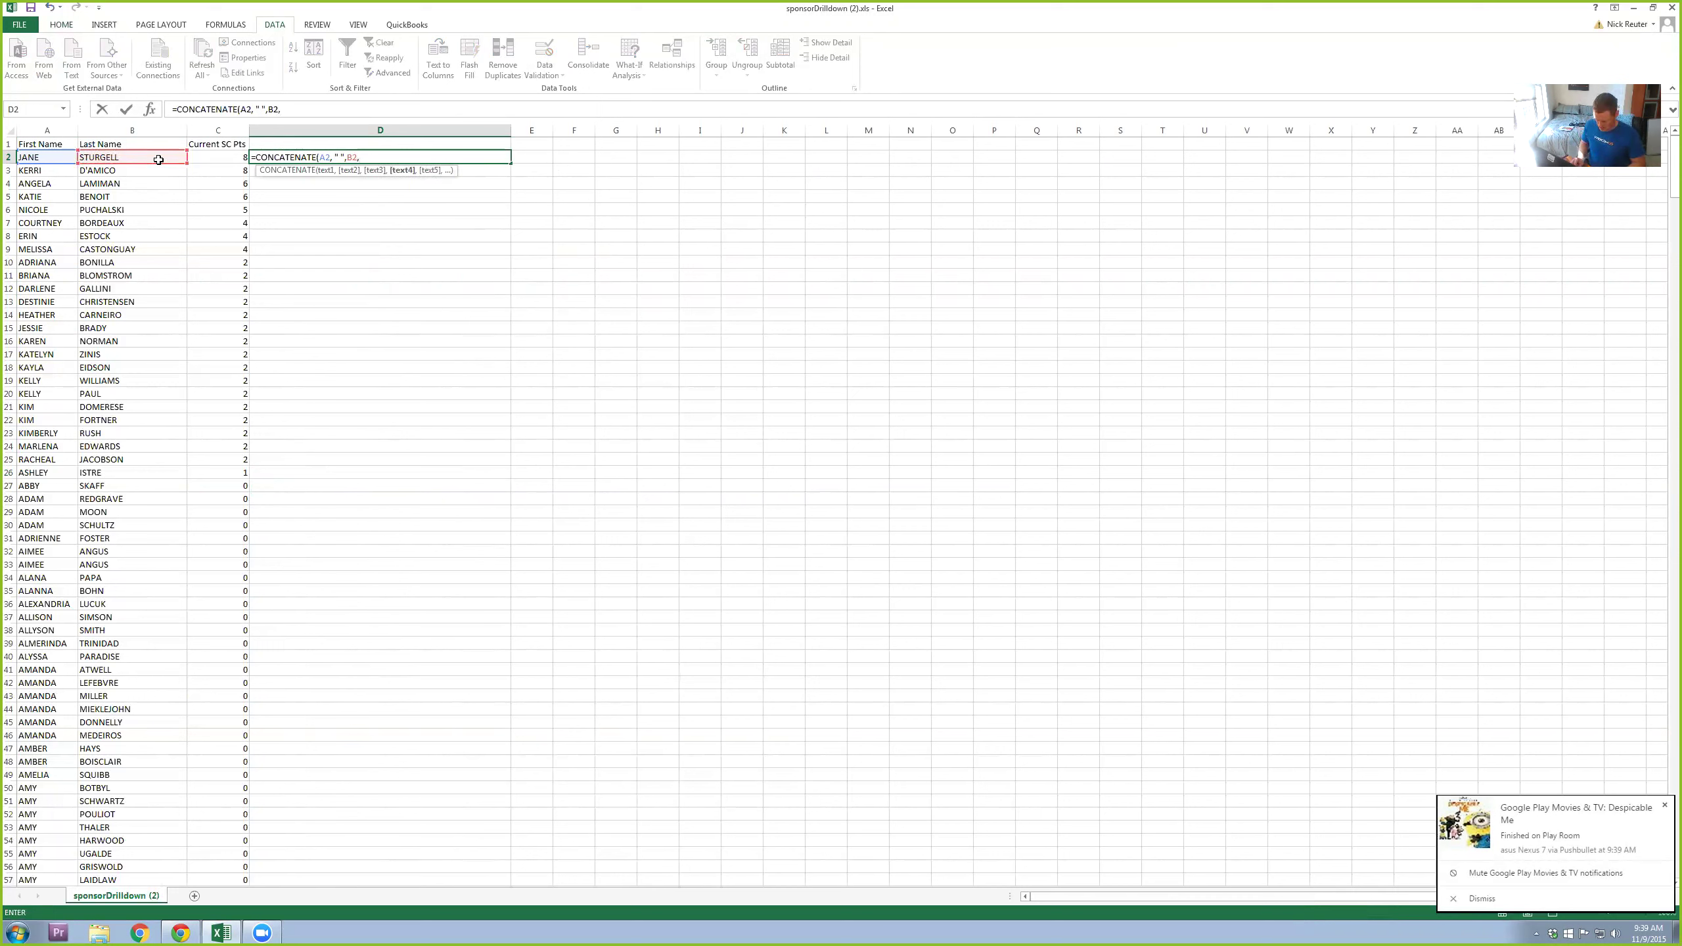
{"action": "type", "text": " \""}
{"action": "type", "text": " -"}
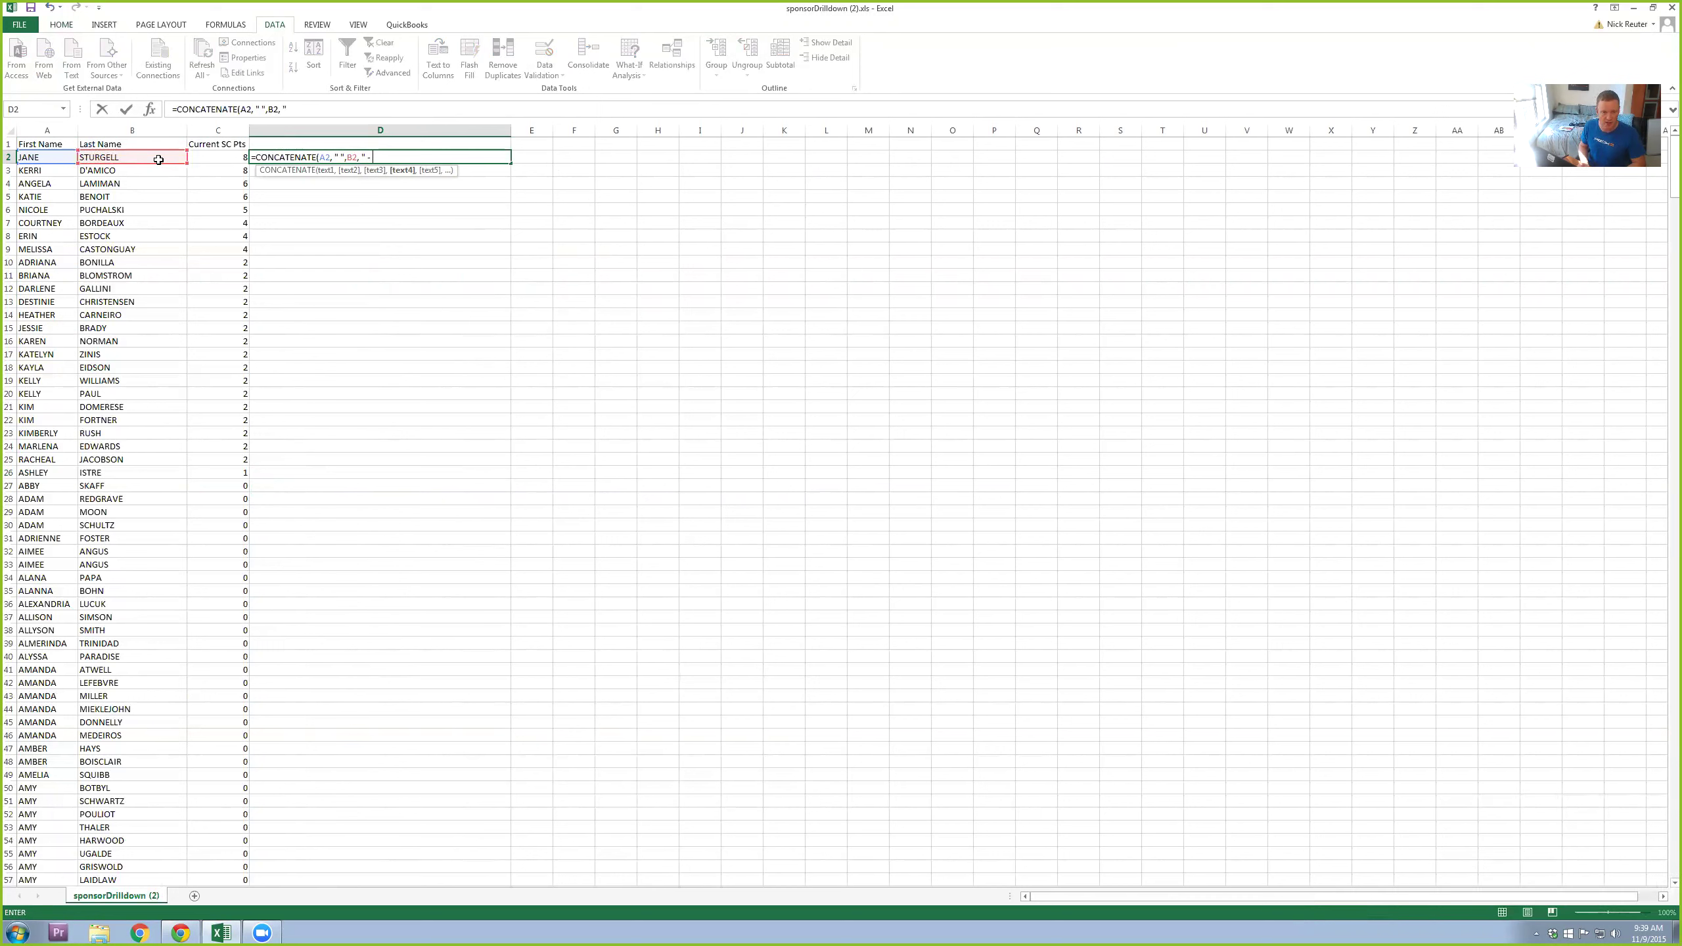
{"action": "type", "text": " \","}
{"action": "left_click", "coordinate": [233, 160]}
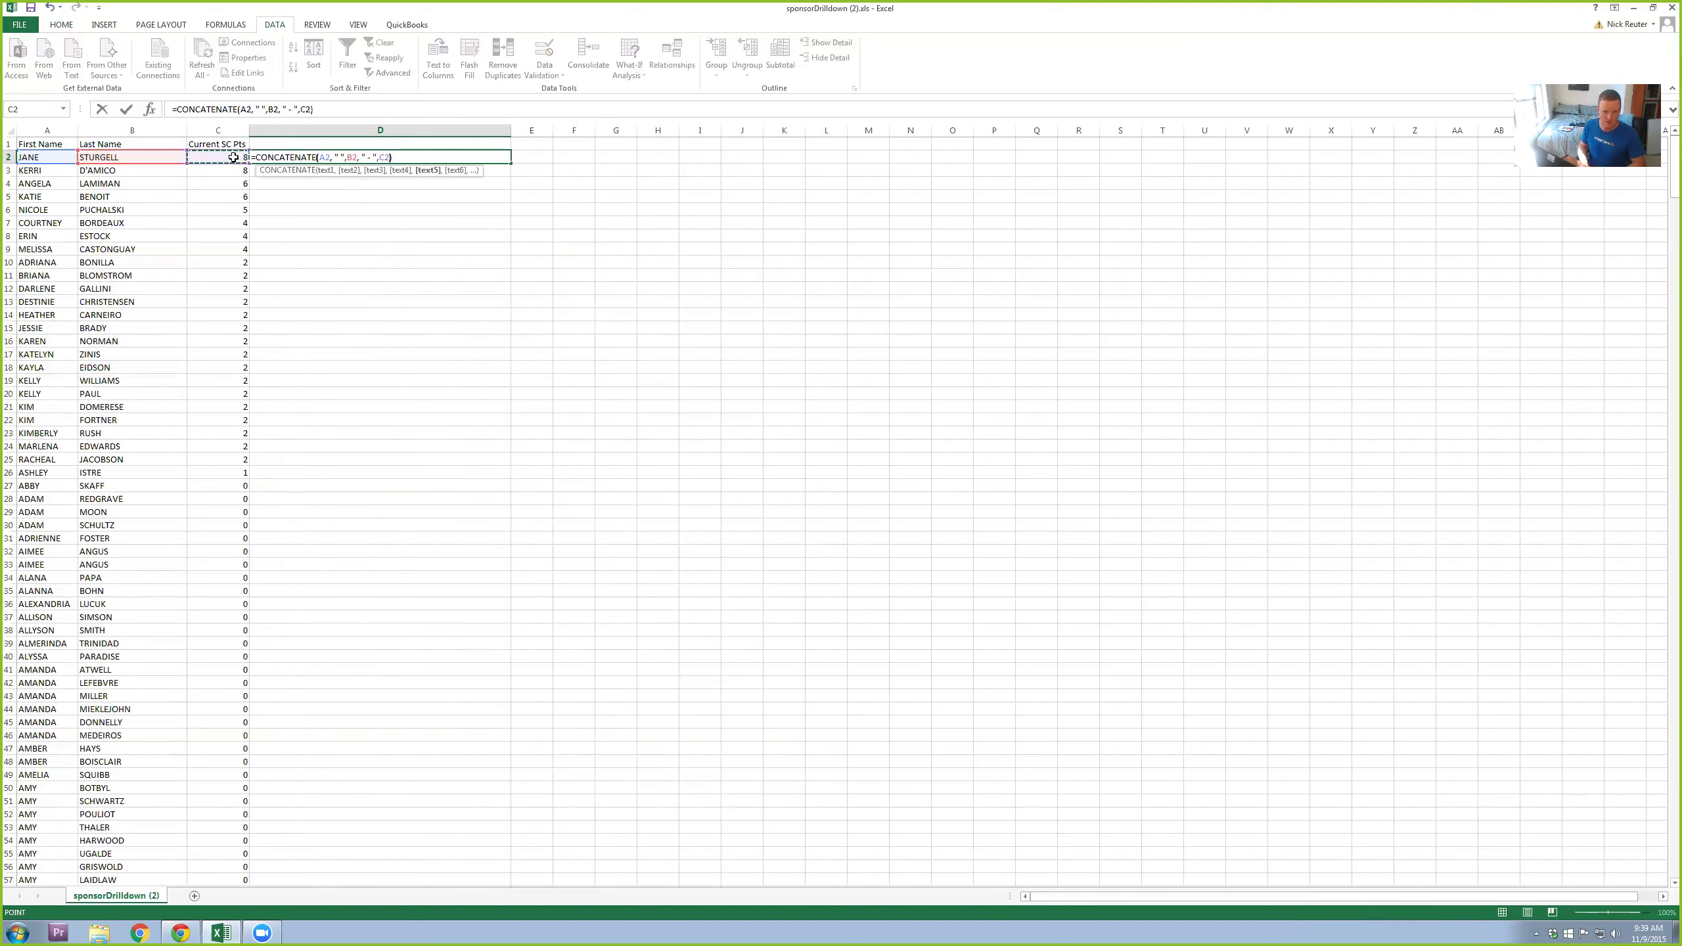
{"action": "type", "text": ")"}
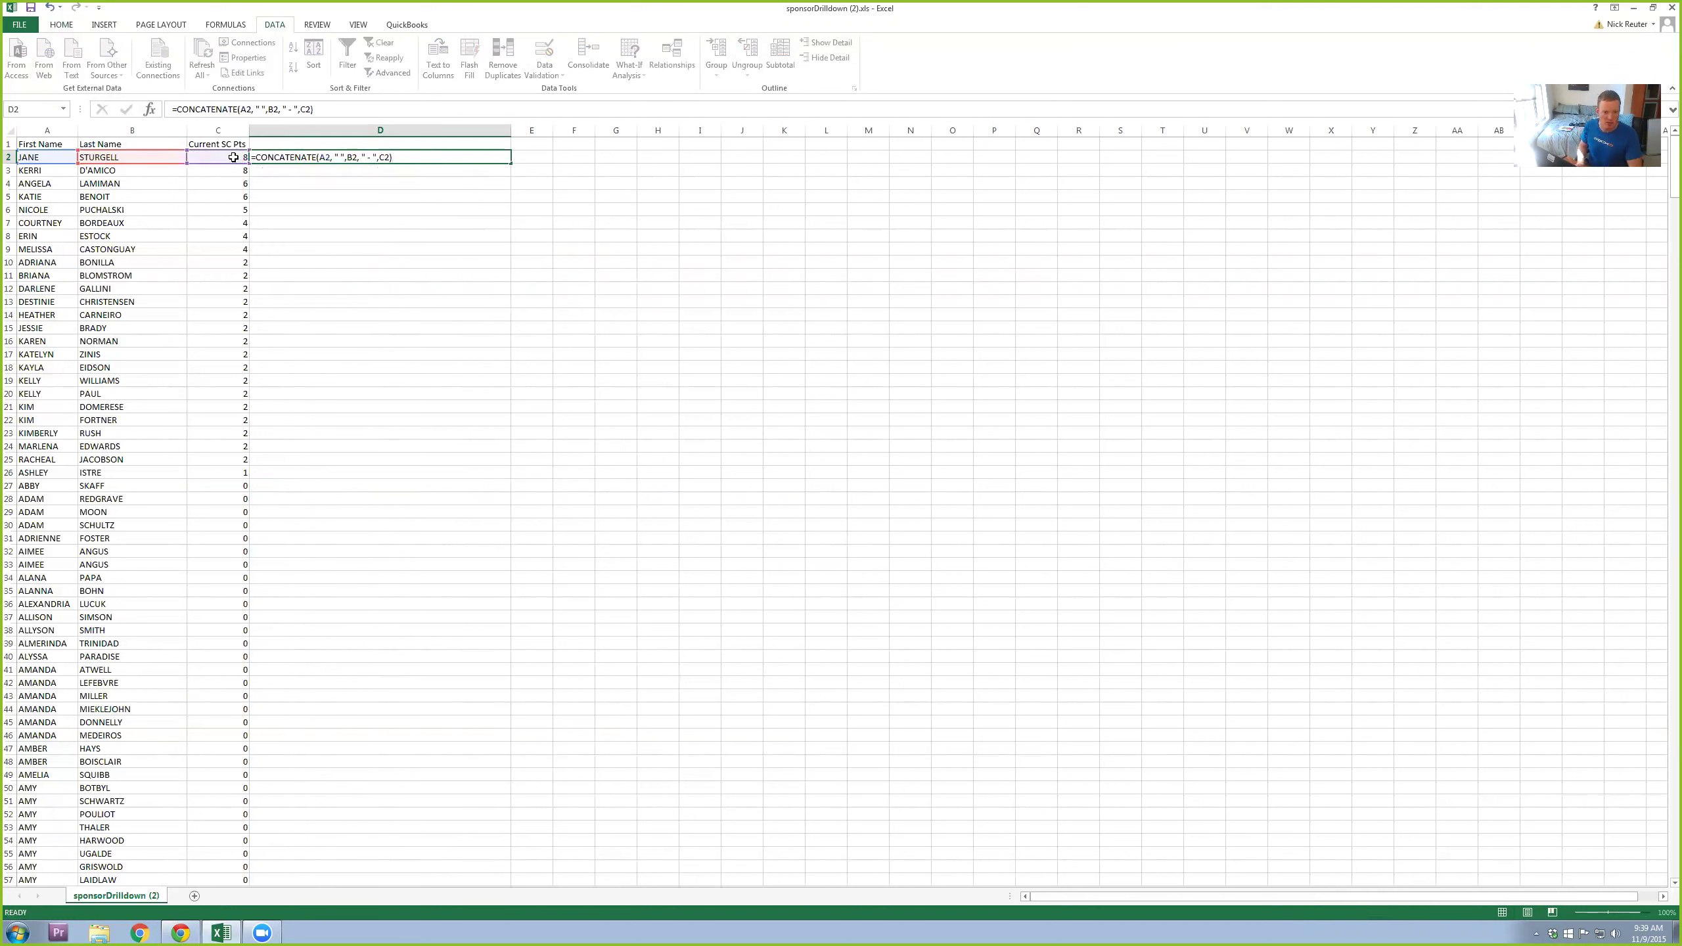
{"action": "key", "text": "Return"}
Step: Fill the D2 formula down through row 26 and narrow column D
{"action": "left_click", "coordinate": [298, 159]}
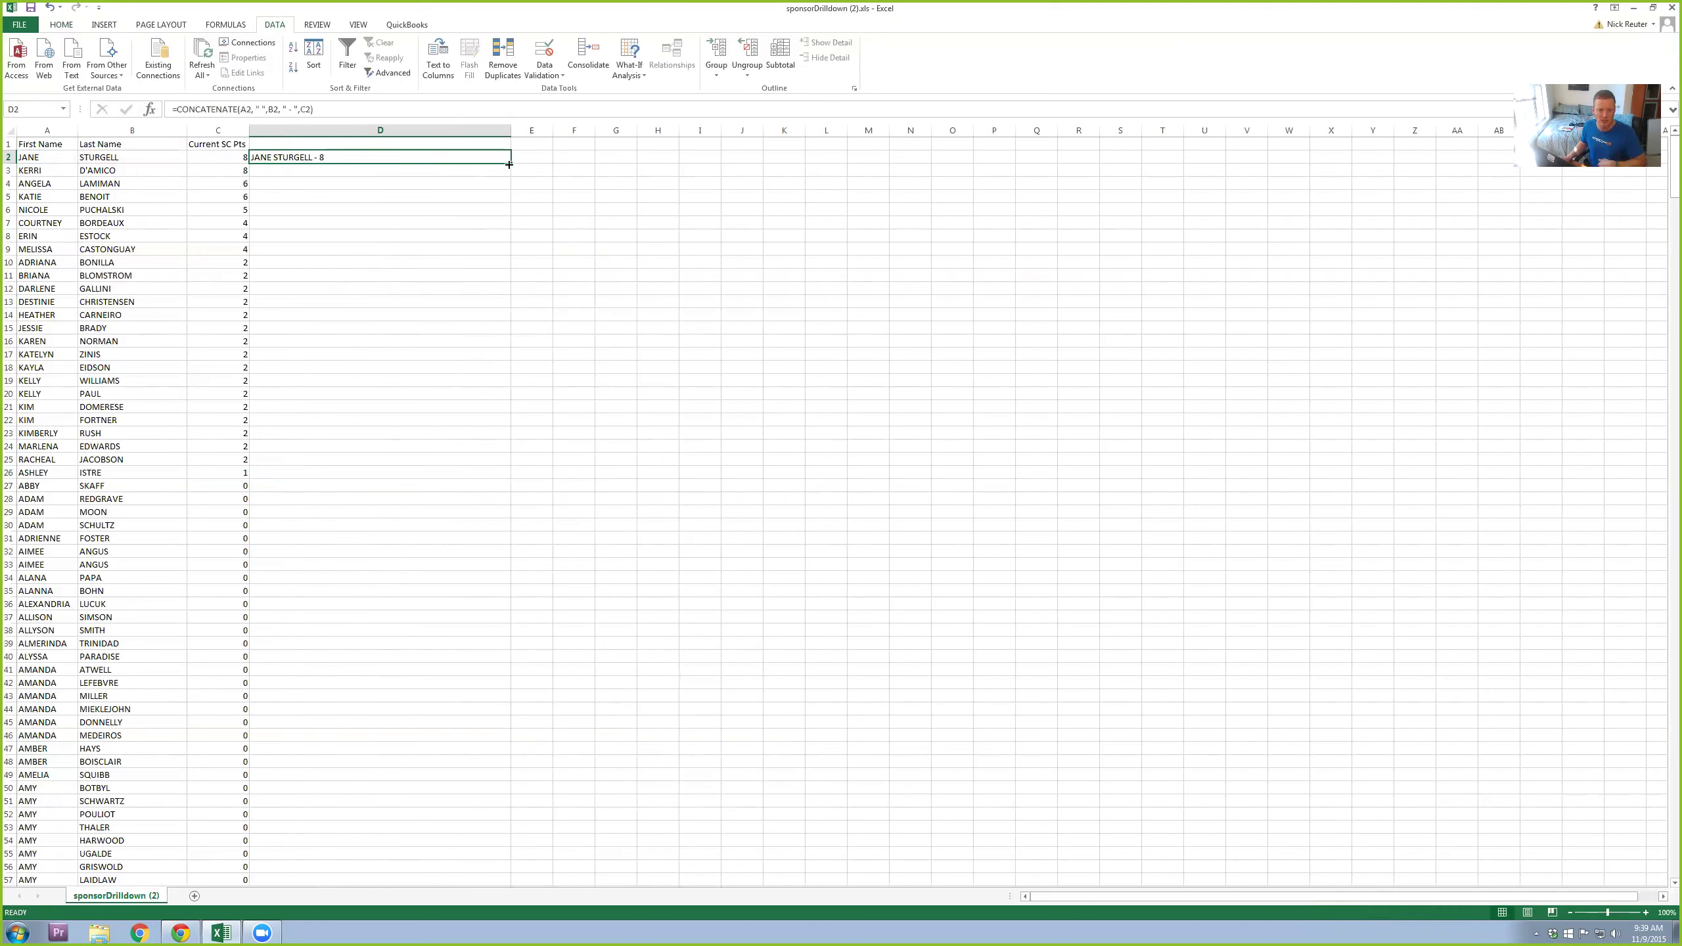
{"action": "left_click_drag", "start_coordinate": [510, 163], "coordinate": [484, 476]}
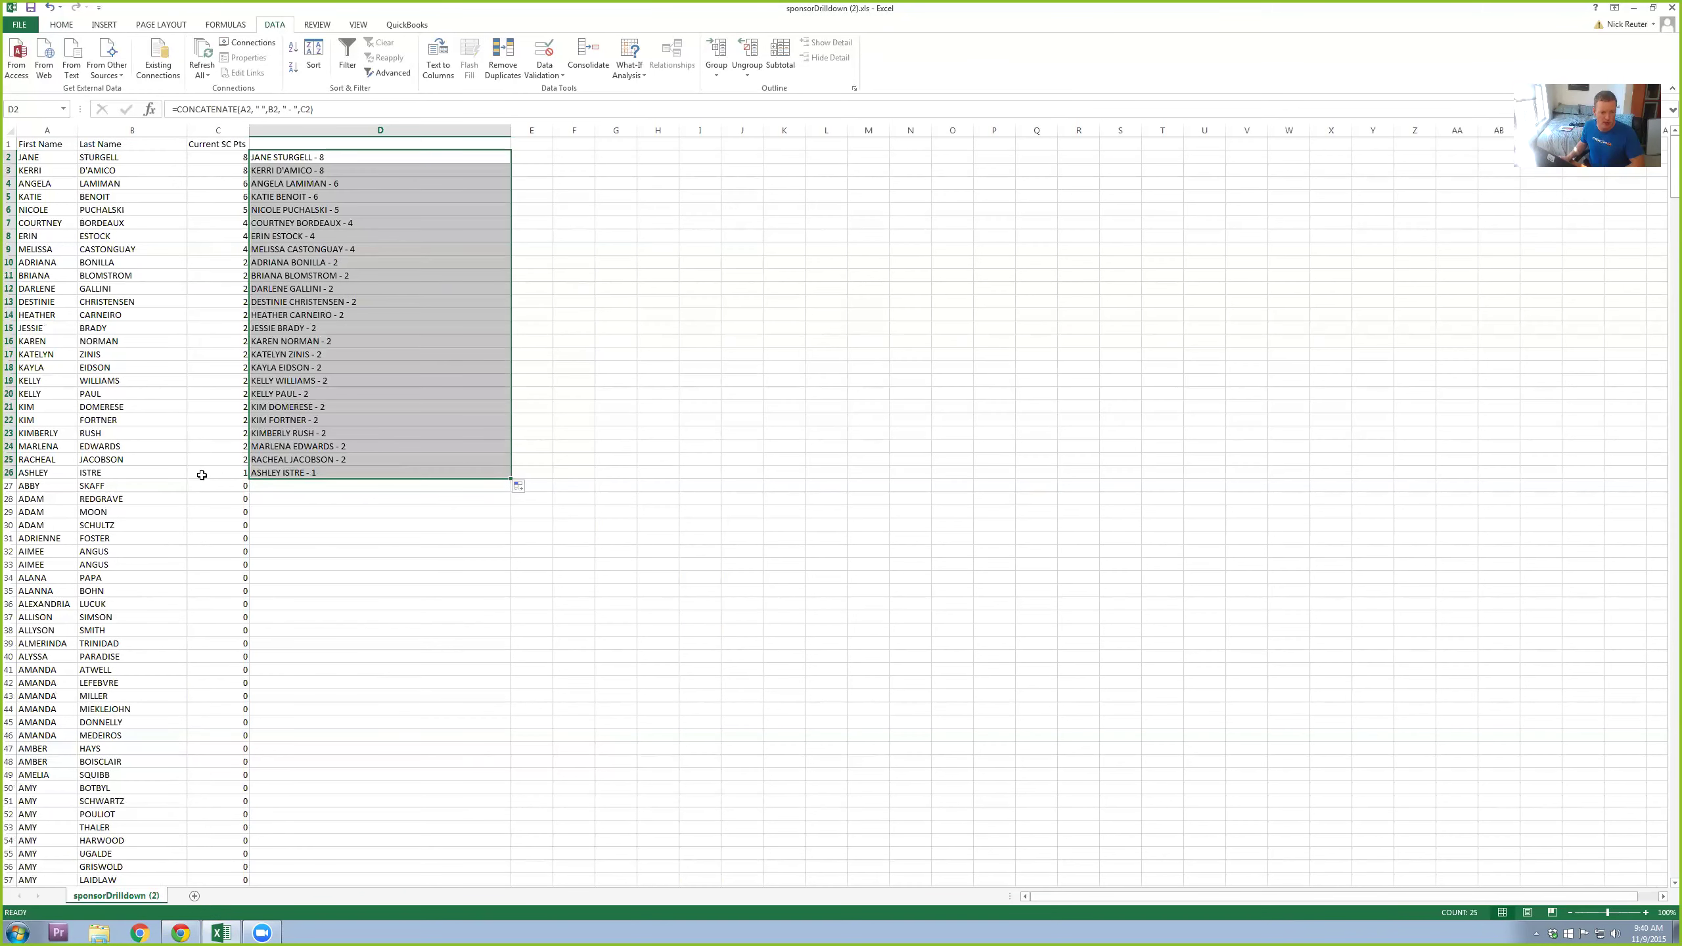
{"action": "left_click", "coordinate": [421, 587]}
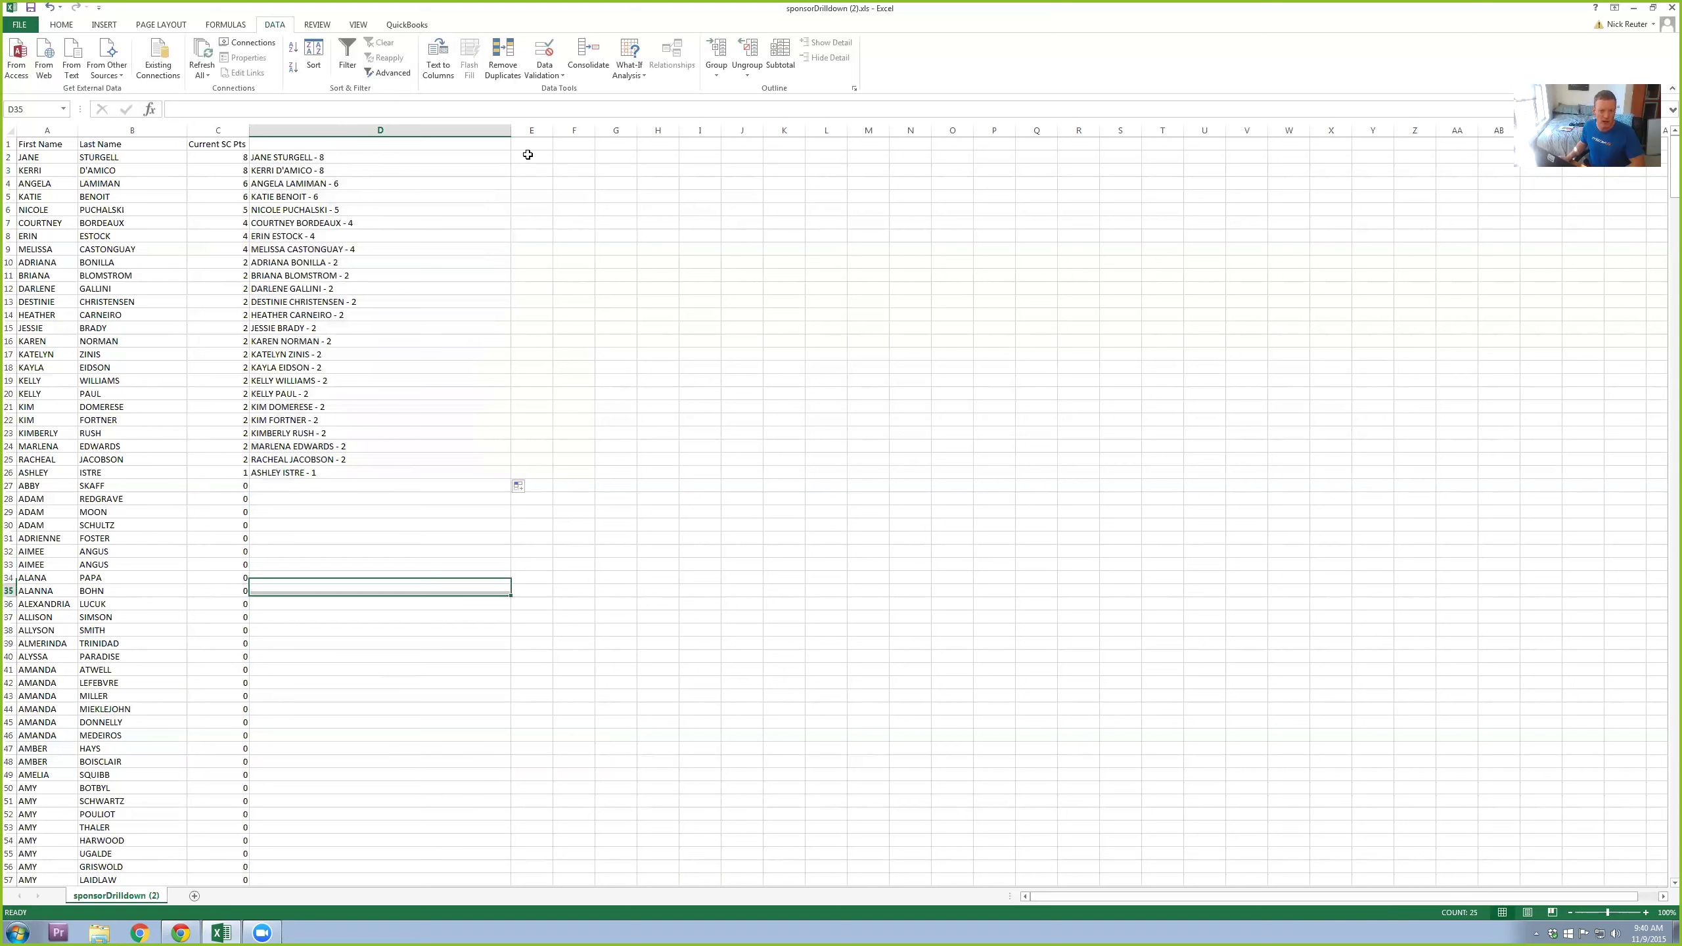
{"action": "left_click_drag", "start_coordinate": [553, 130], "coordinate": [804, 130]}
{"action": "left_click_drag", "start_coordinate": [509, 132], "coordinate": [375, 142]}
{"action": "left_click", "coordinate": [405, 157]}
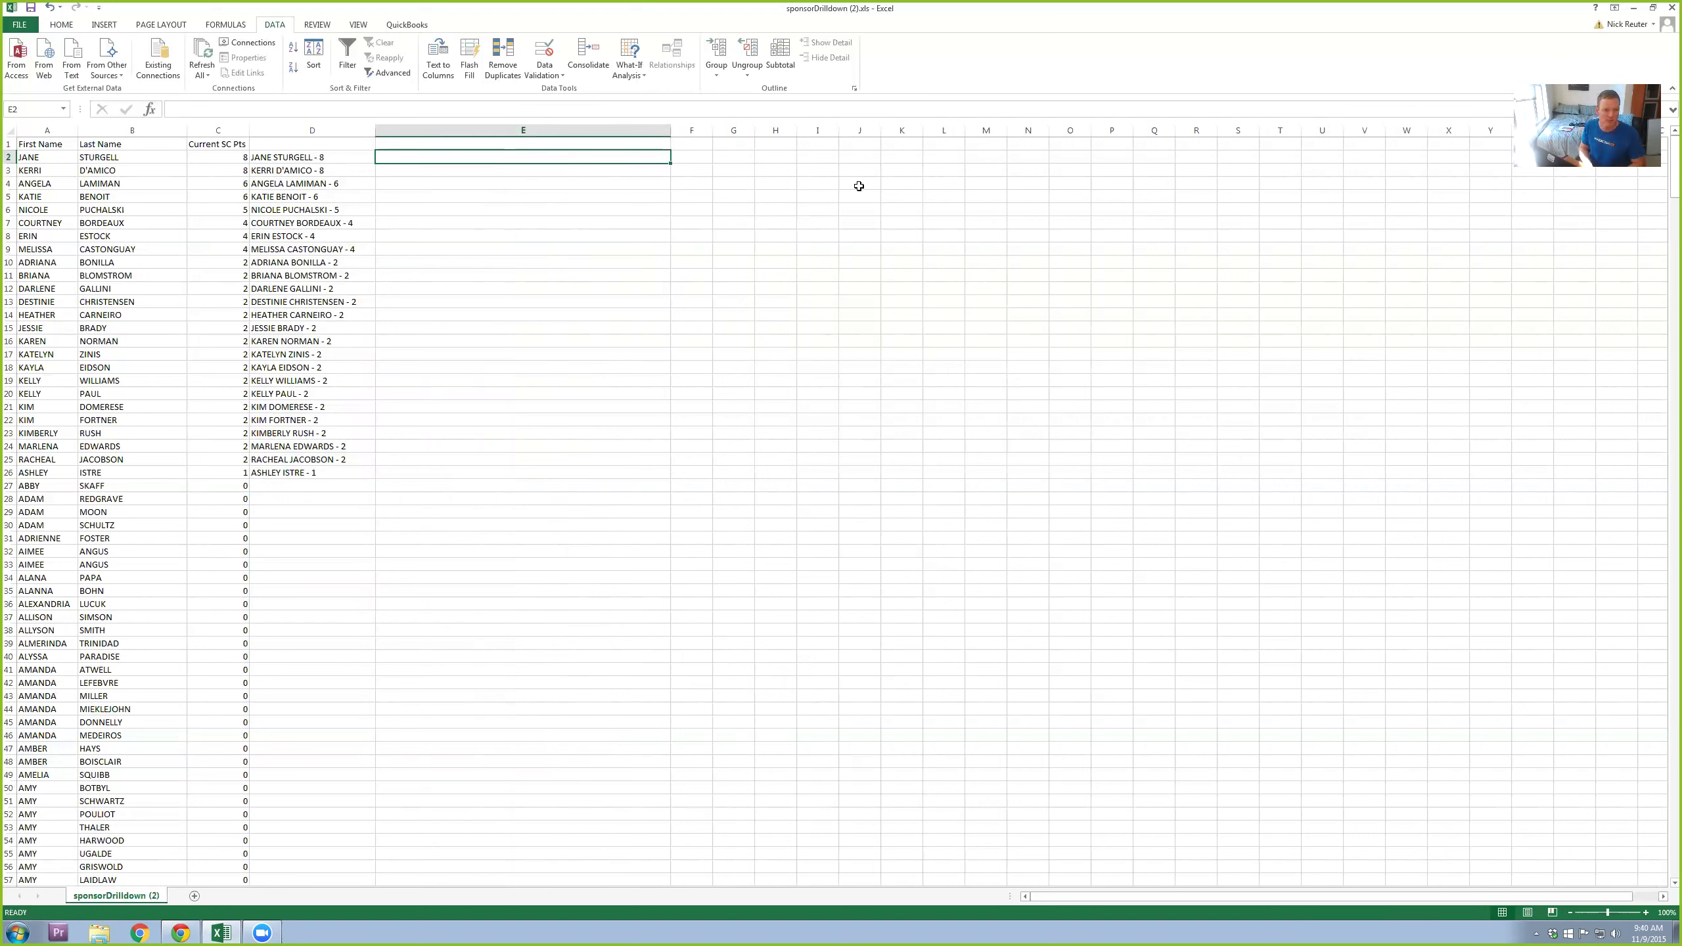
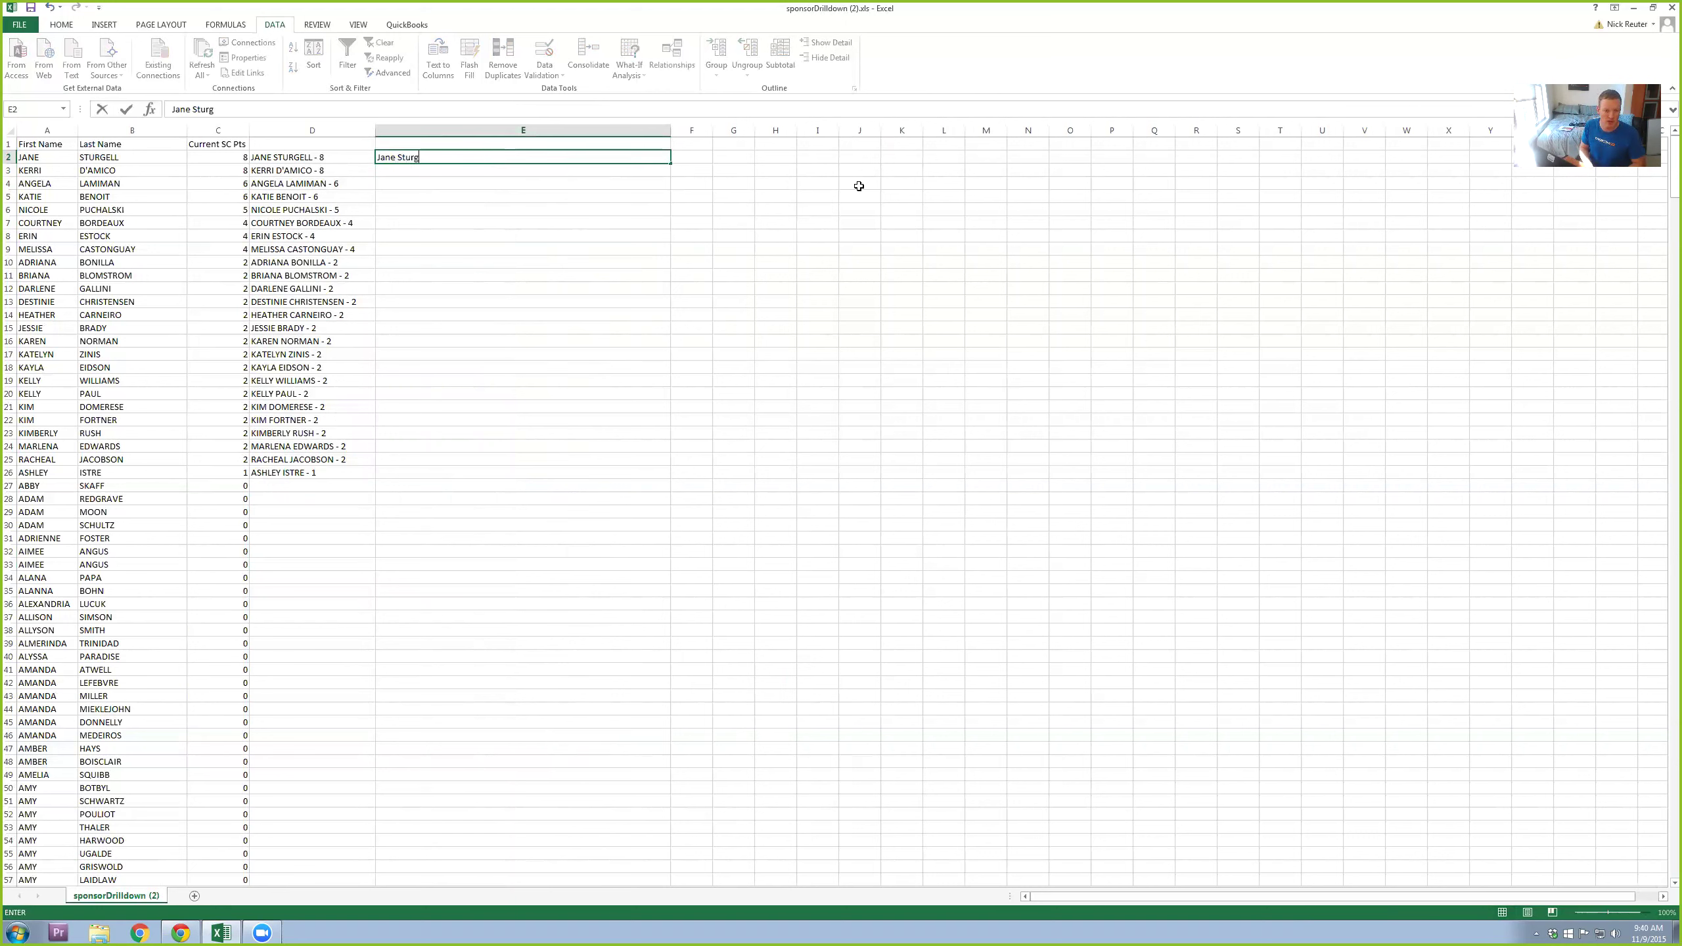
{"action": "key", "text": "Return"}
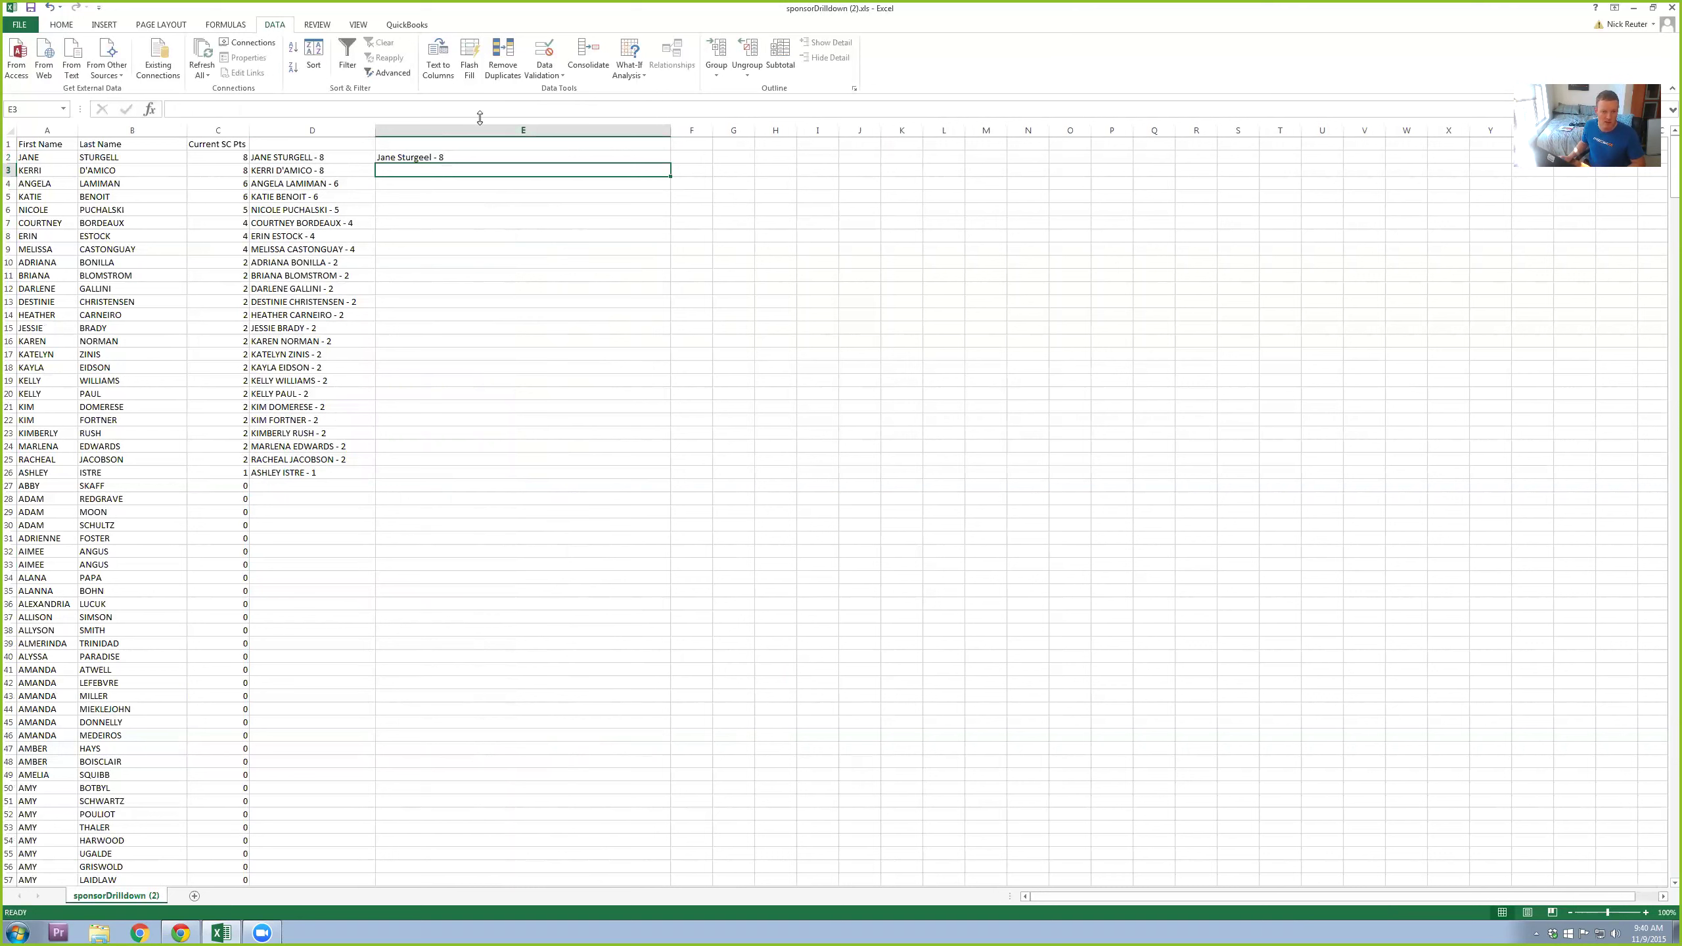
{"action": "double_click", "coordinate": [425, 158]}
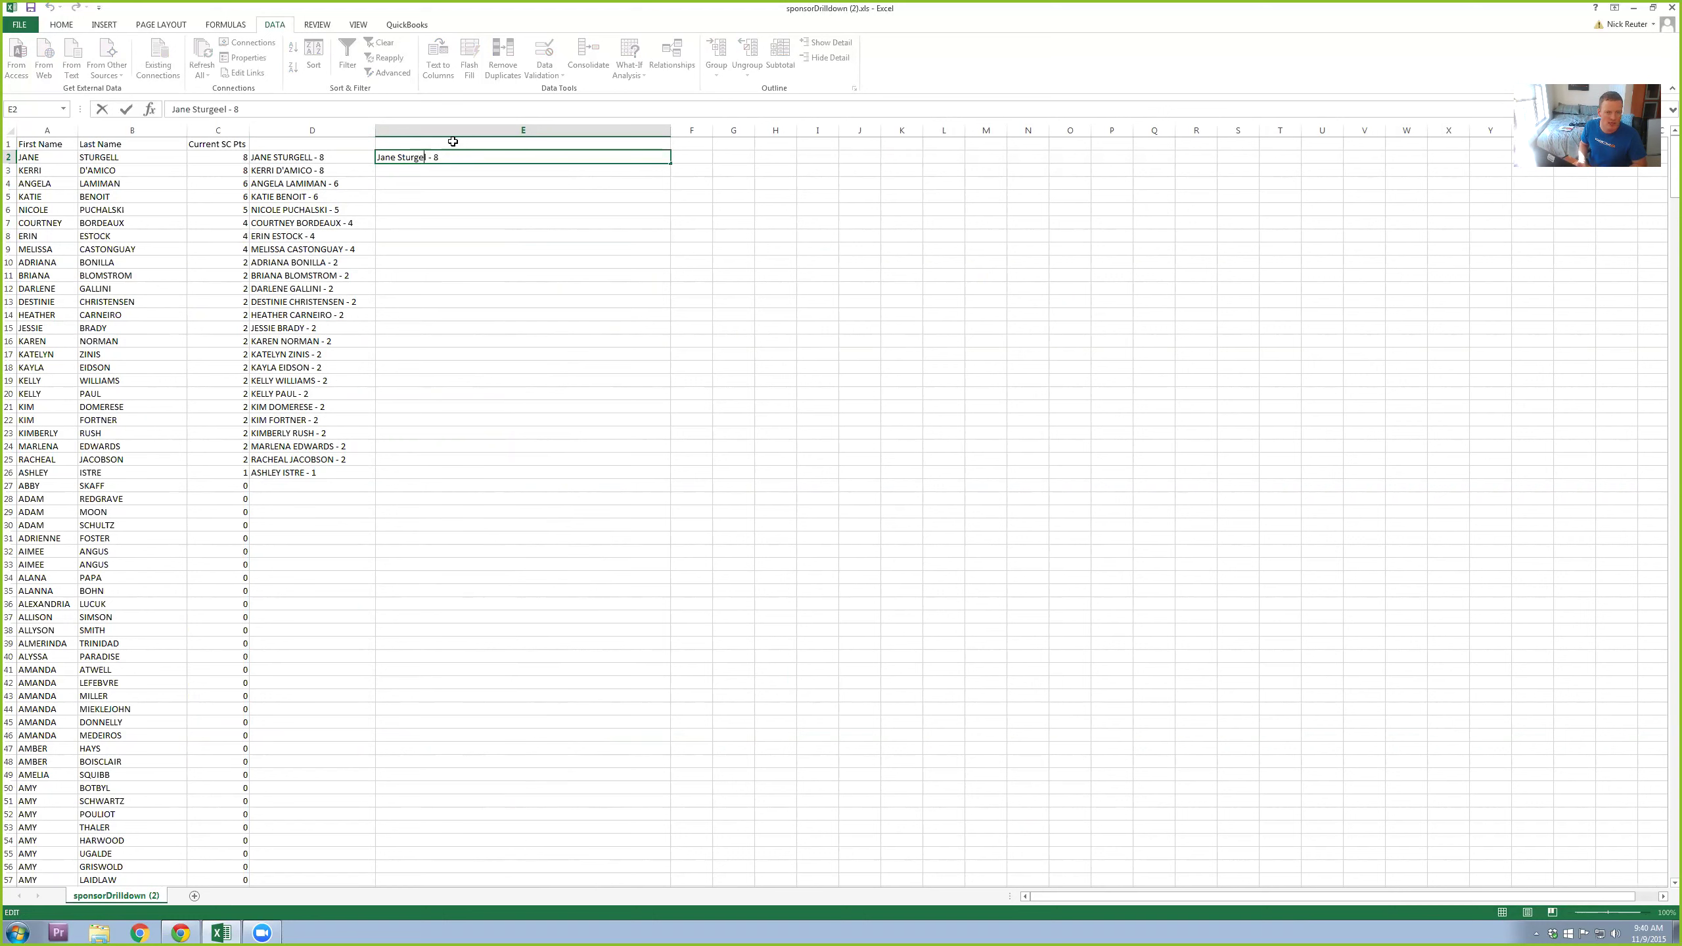
{"action": "key", "text": "Delete"}
{"action": "type", "text": "l"}
{"action": "key", "text": "Return"}
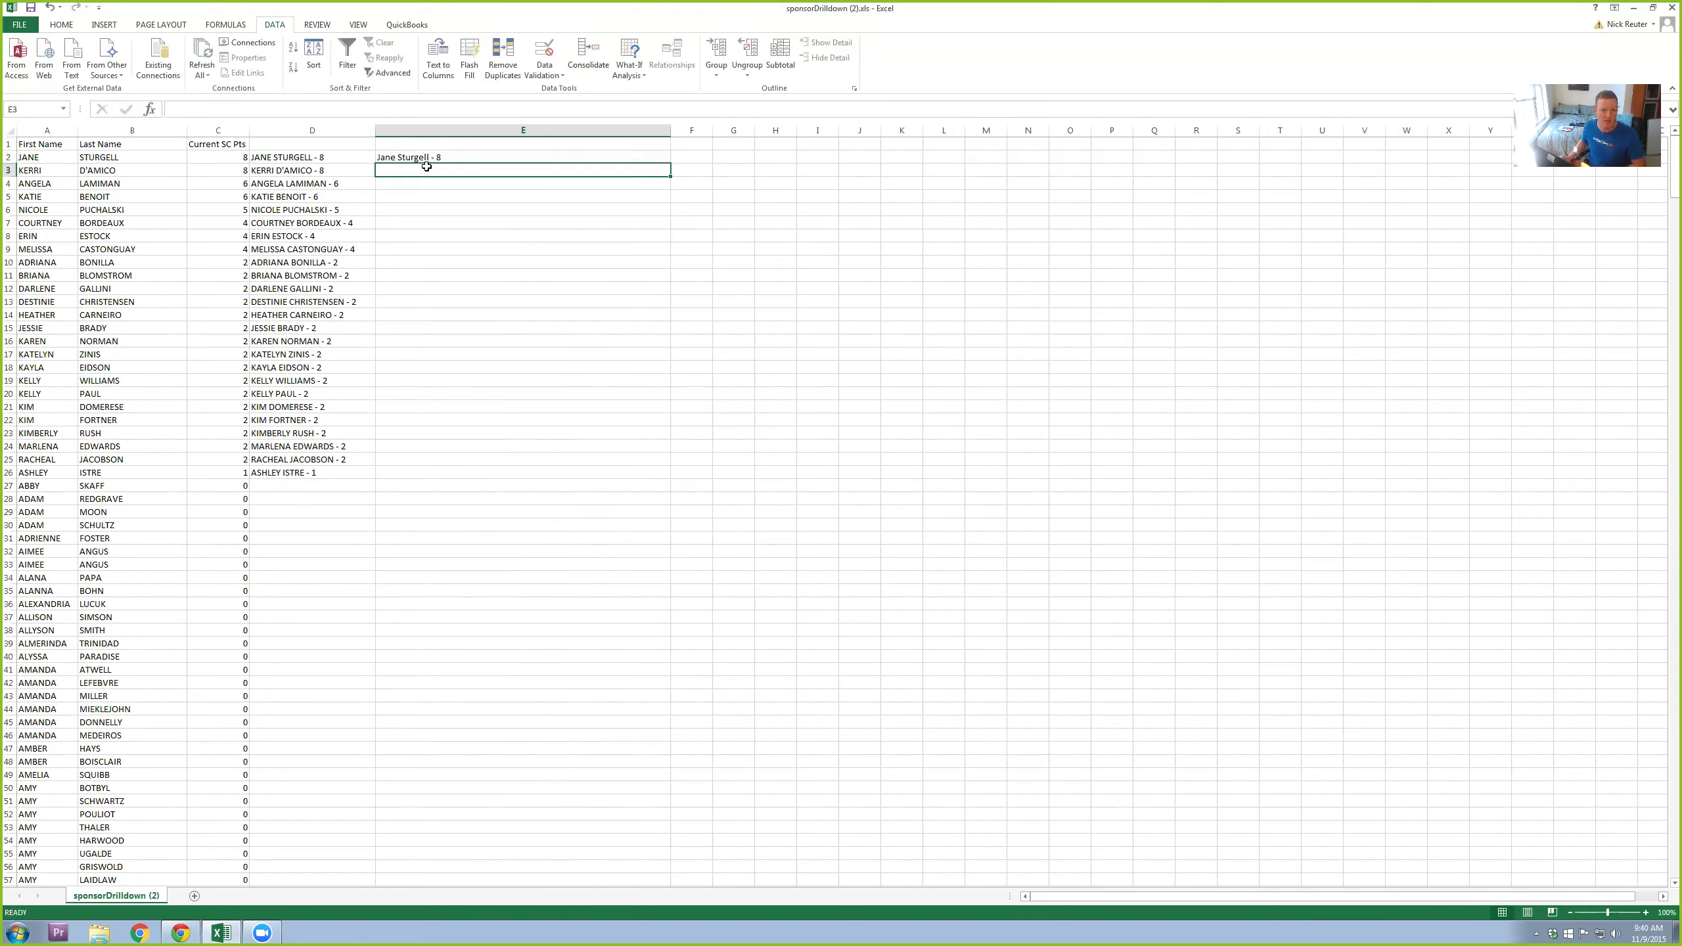
{"action": "left_click", "coordinate": [429, 158]}
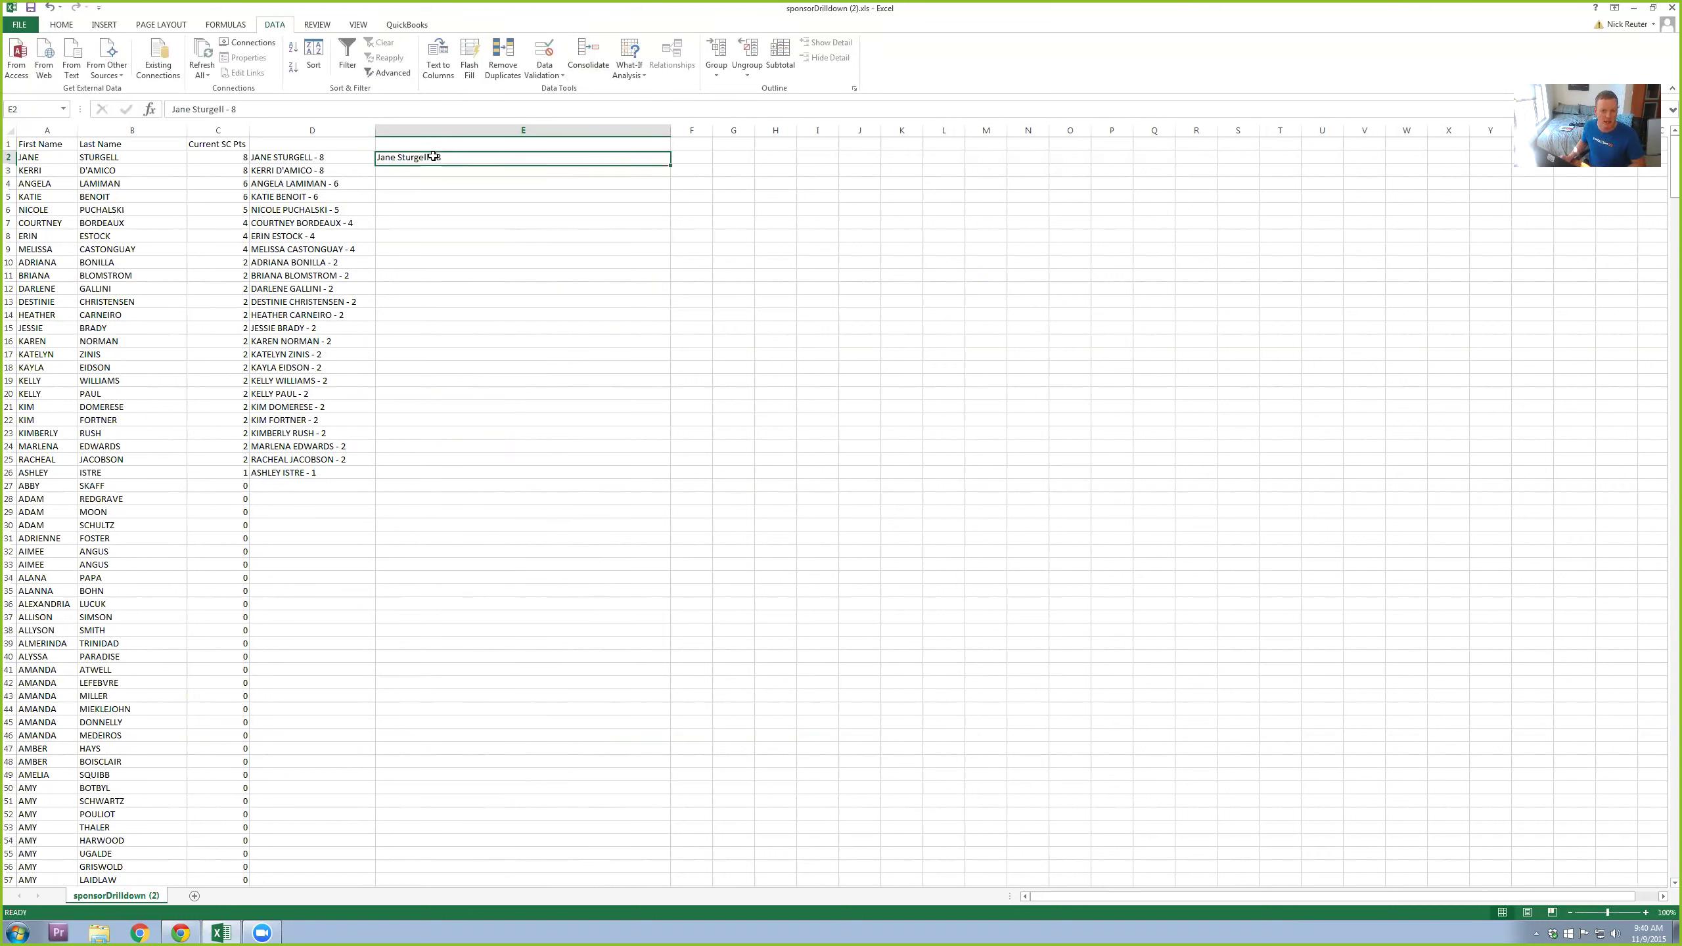
{"action": "left_click", "coordinate": [468, 65]}
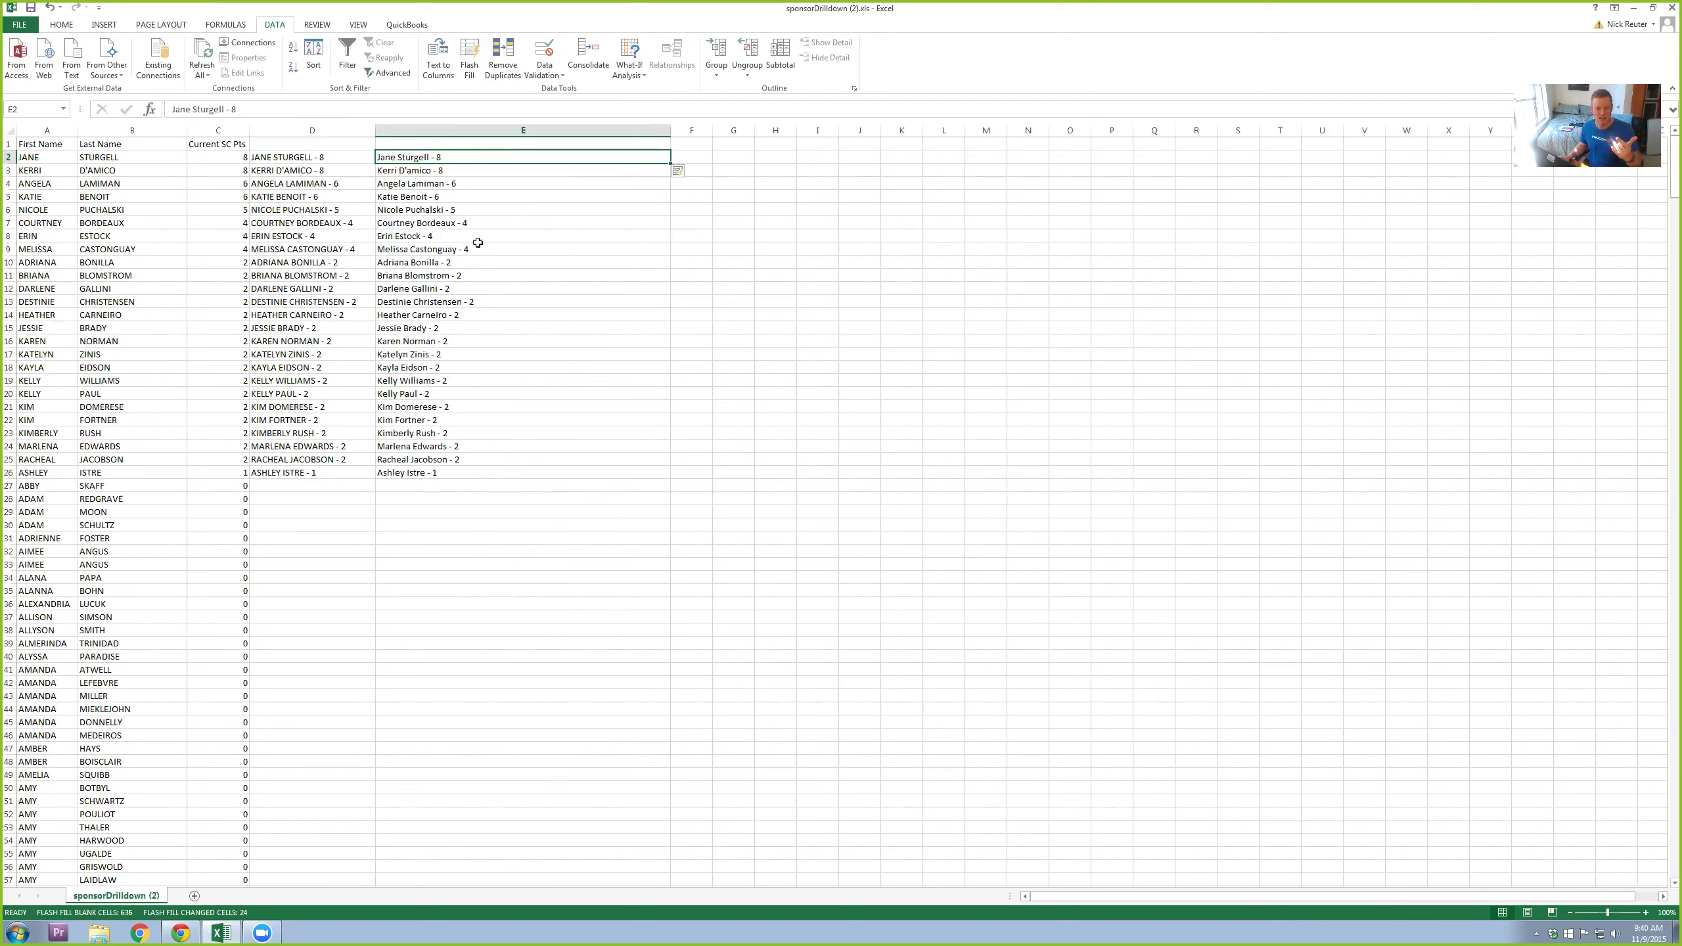
Step: Copy the top five entries E2:E6 and switch to the Canva leaderboard design
{"action": "left_click", "coordinate": [460, 209]}
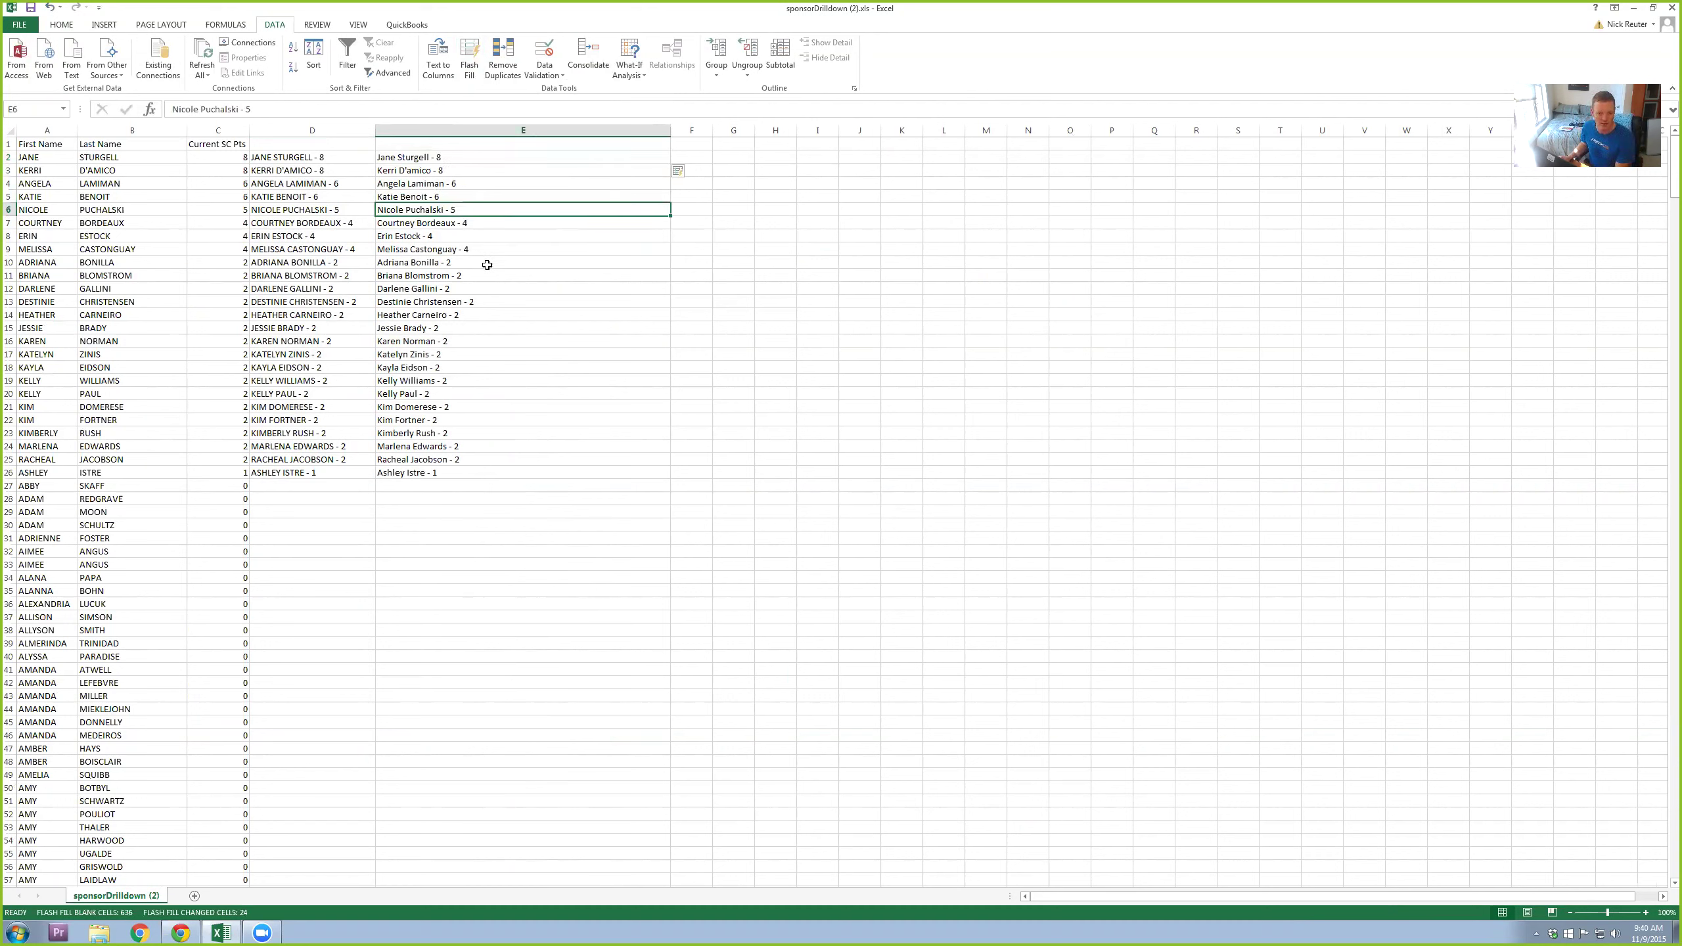
{"action": "left_click_drag", "start_coordinate": [470, 209], "coordinate": [464, 160]}
{"action": "right_click", "coordinate": [464, 161]}
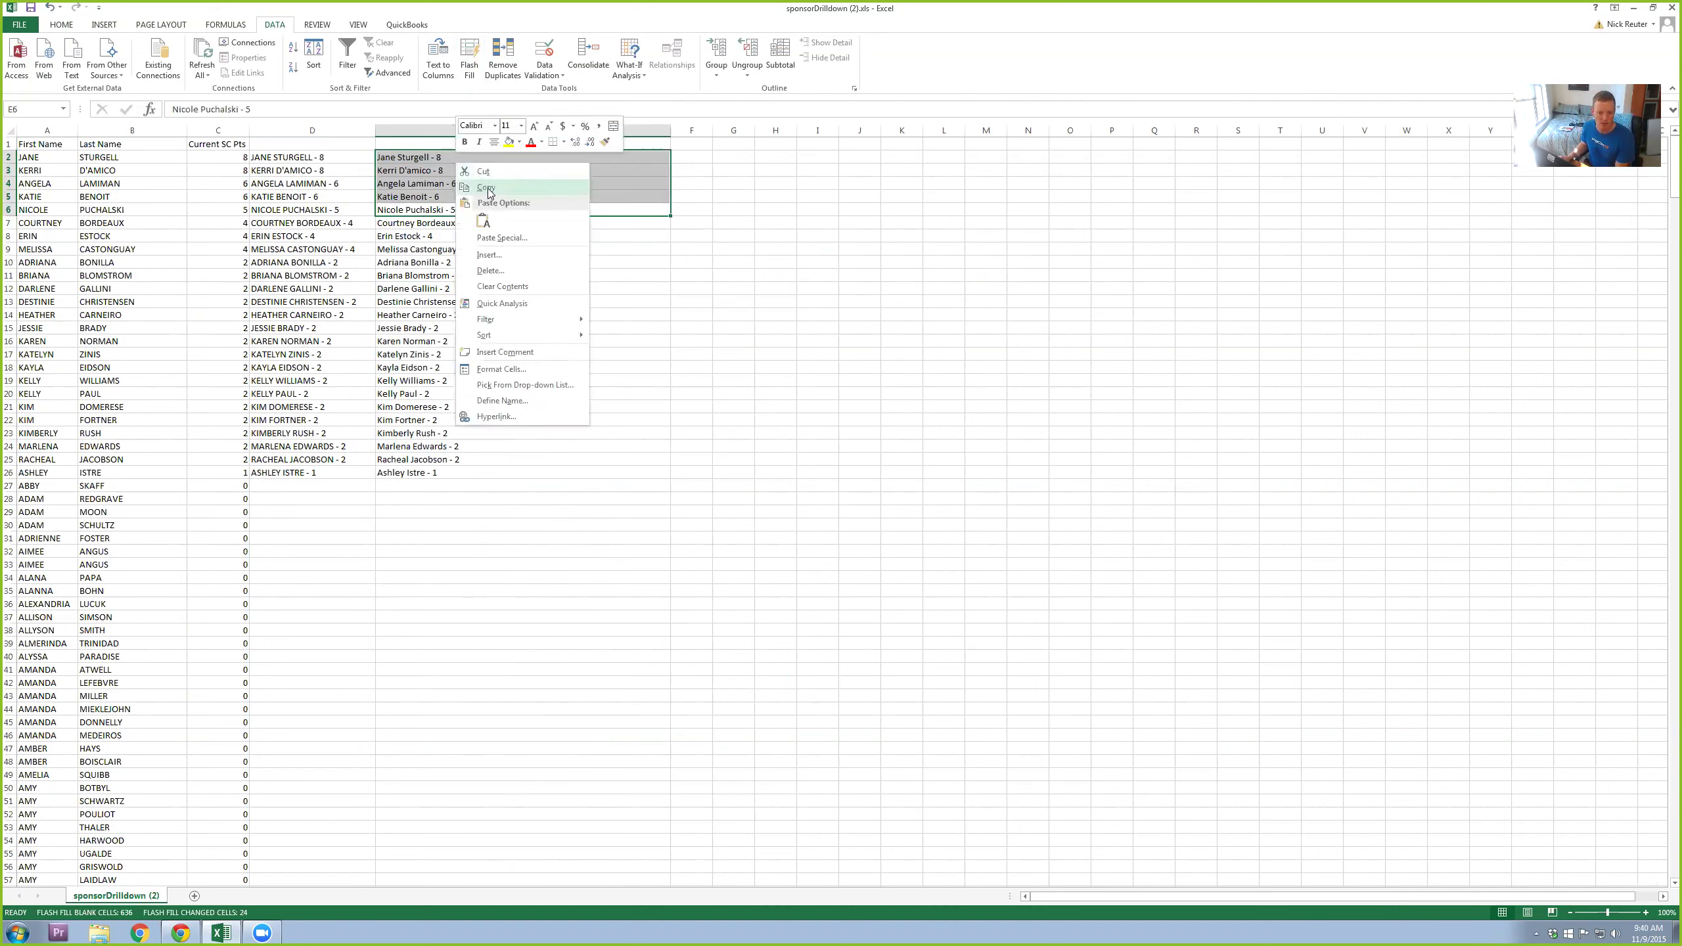
{"action": "left_click", "coordinate": [489, 187]}
{"action": "left_click", "coordinate": [603, 264]}
{"action": "key", "text": "alt+Tab"}
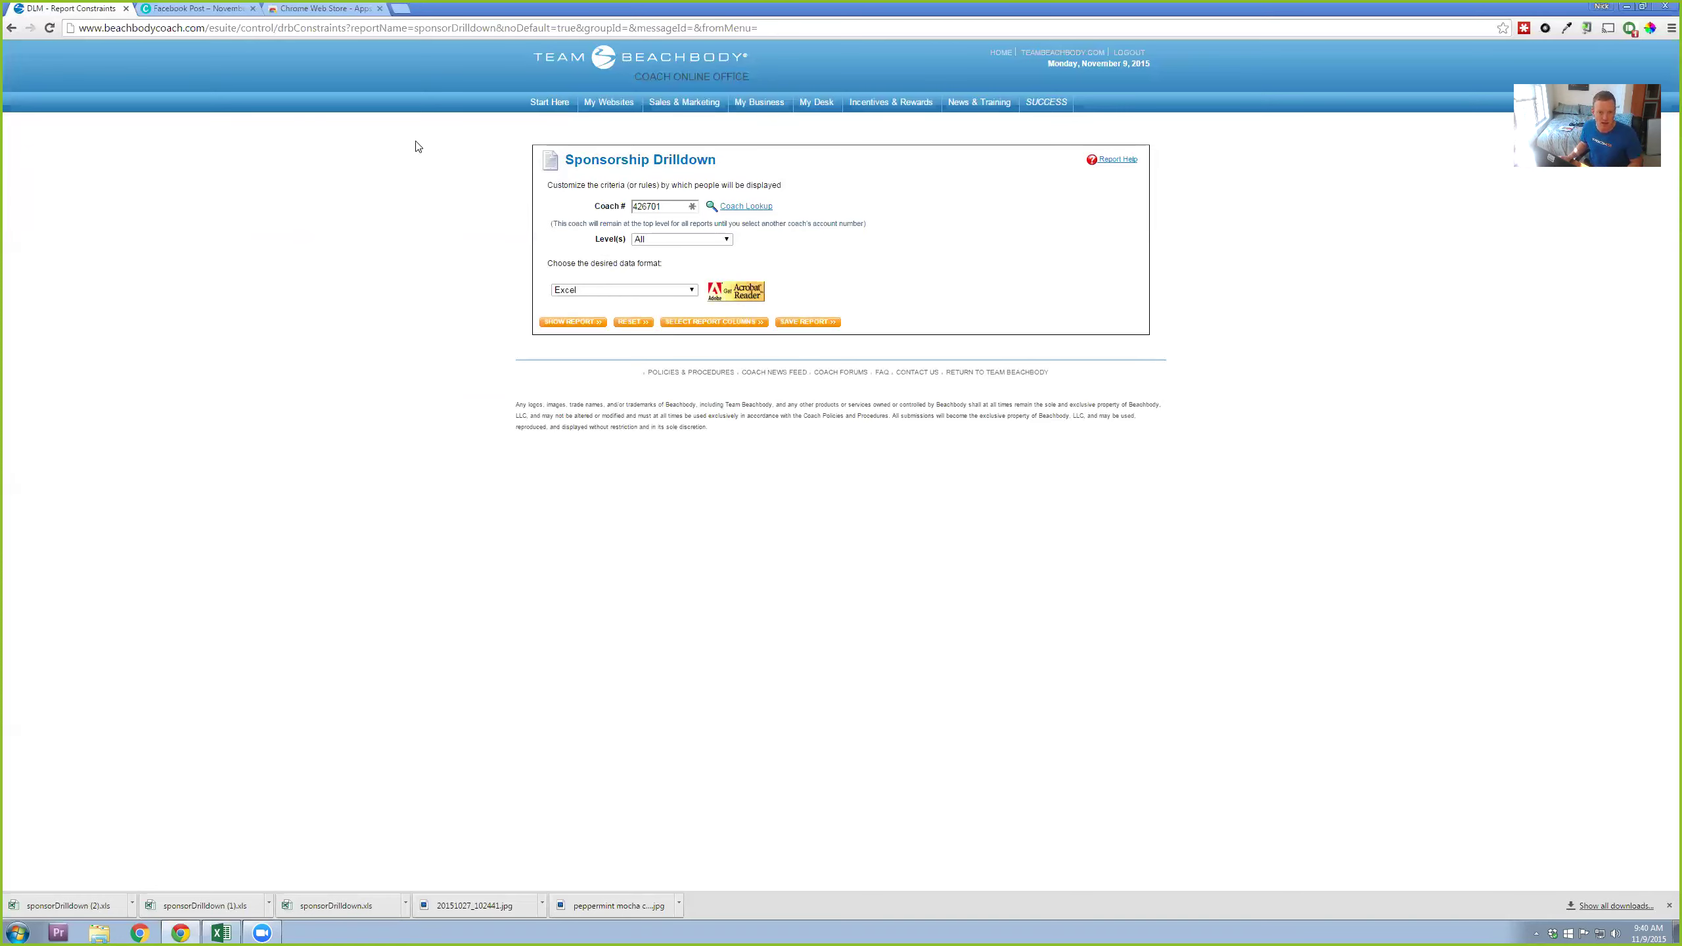
{"action": "left_click", "coordinate": [196, 11]}
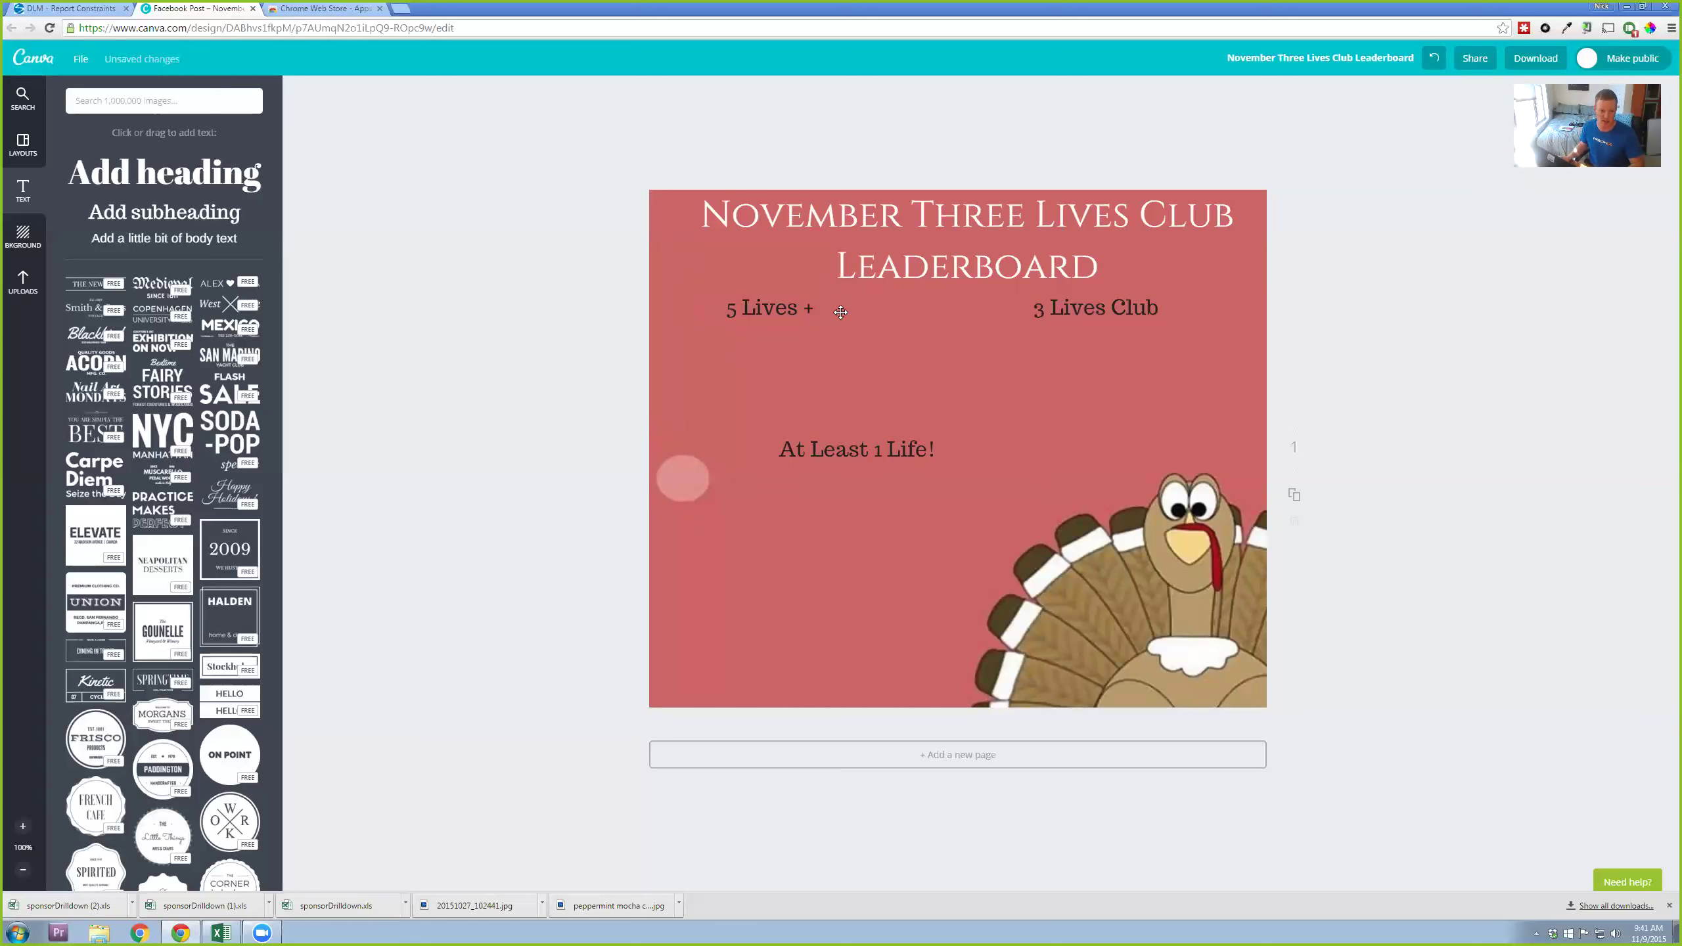
Step: Paste the five coach entries into a new body text box placed under '3 Lives Club'
{"action": "left_click", "coordinate": [197, 240]}
{"action": "key", "text": "ctrl+v"}
{"action": "left_click", "coordinate": [1481, 534]}
{"action": "left_click_drag", "start_coordinate": [943, 483], "coordinate": [1083, 356]}
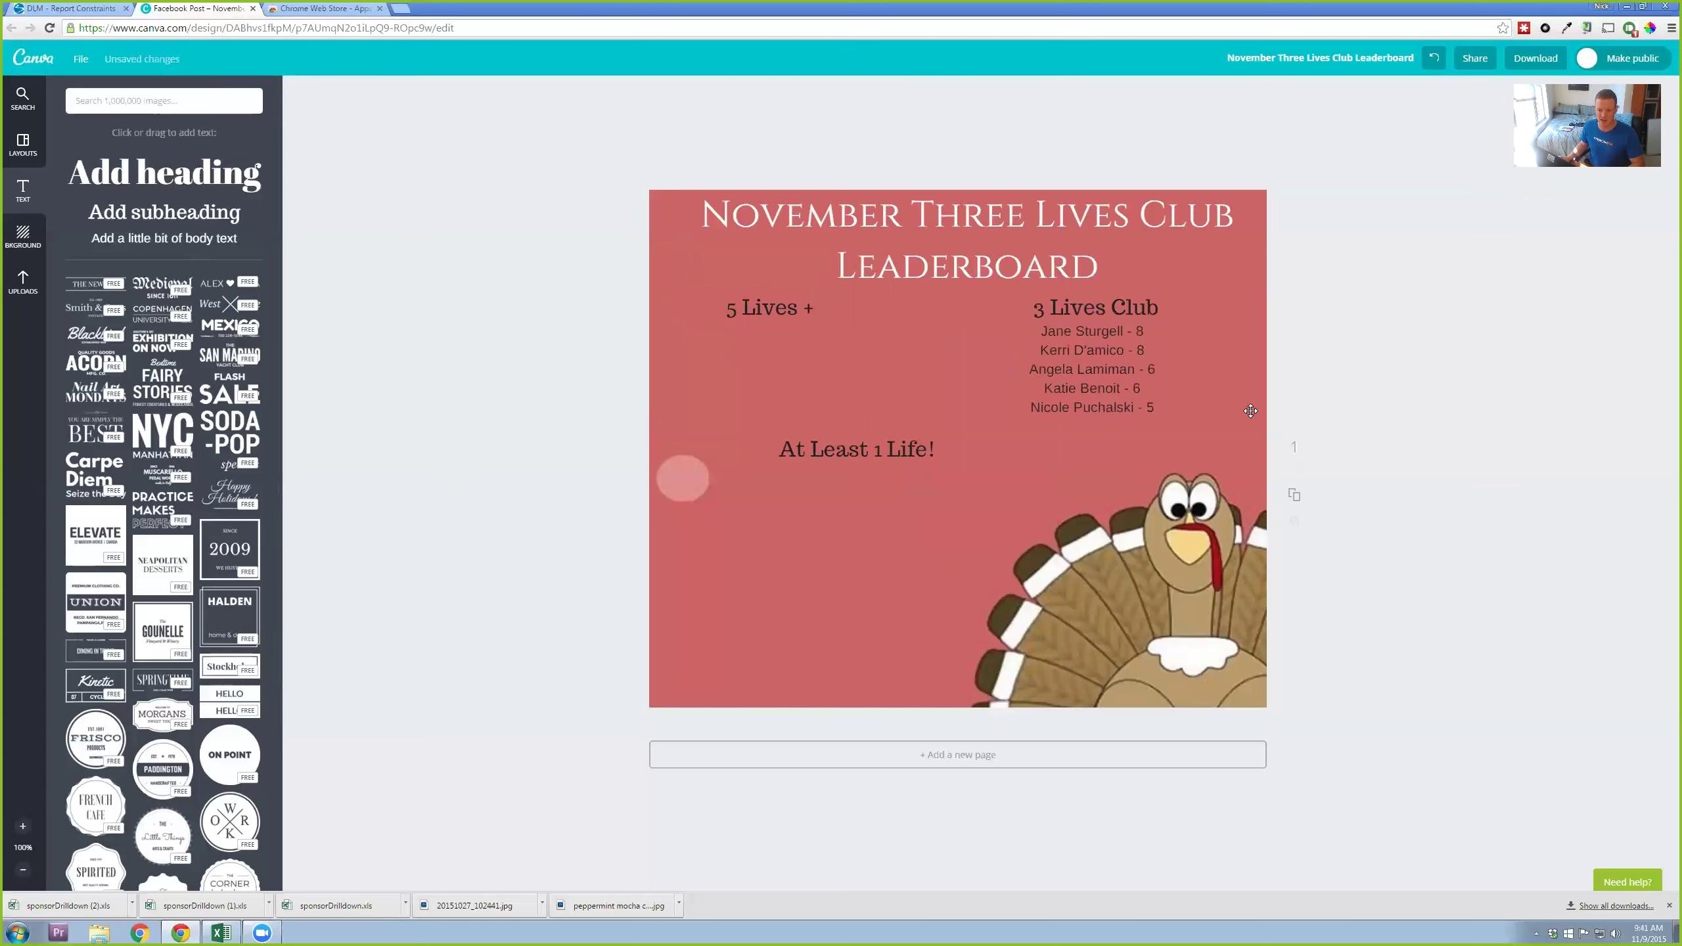
{"action": "left_click", "coordinate": [1440, 739]}
{"action": "left_click", "coordinate": [562, 155]}
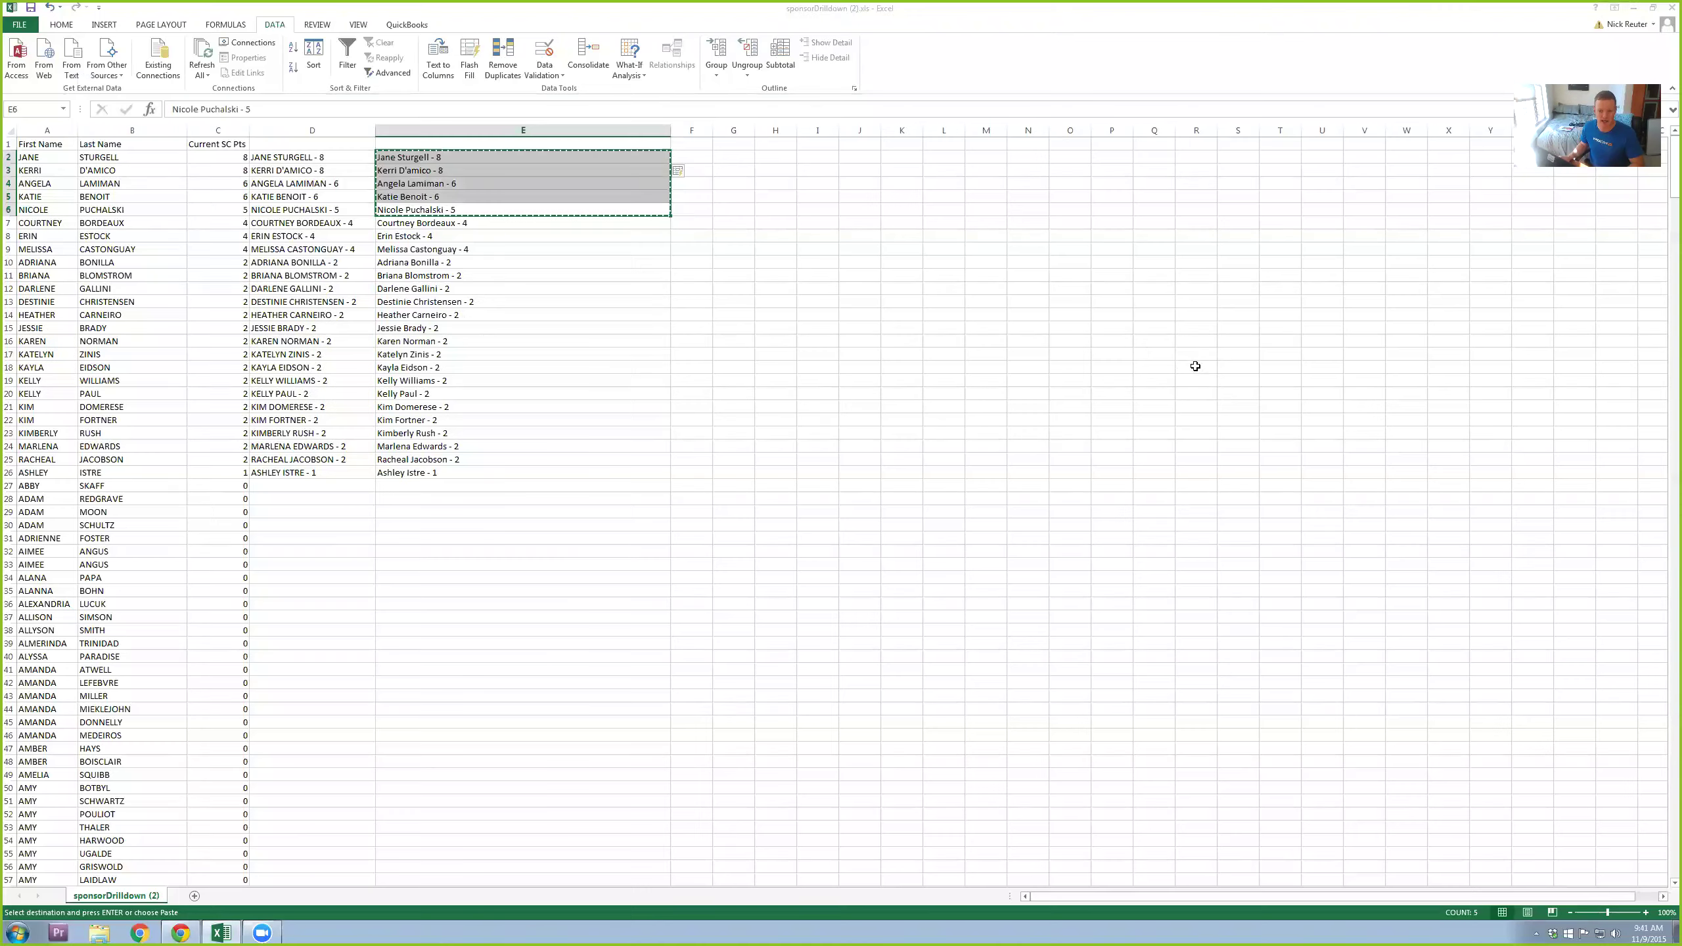
{"action": "key", "text": "alt+Tab"}
{"action": "key", "text": "Escape"}
{"action": "left_click_drag", "start_coordinate": [425, 224], "coordinate": [437, 471]}
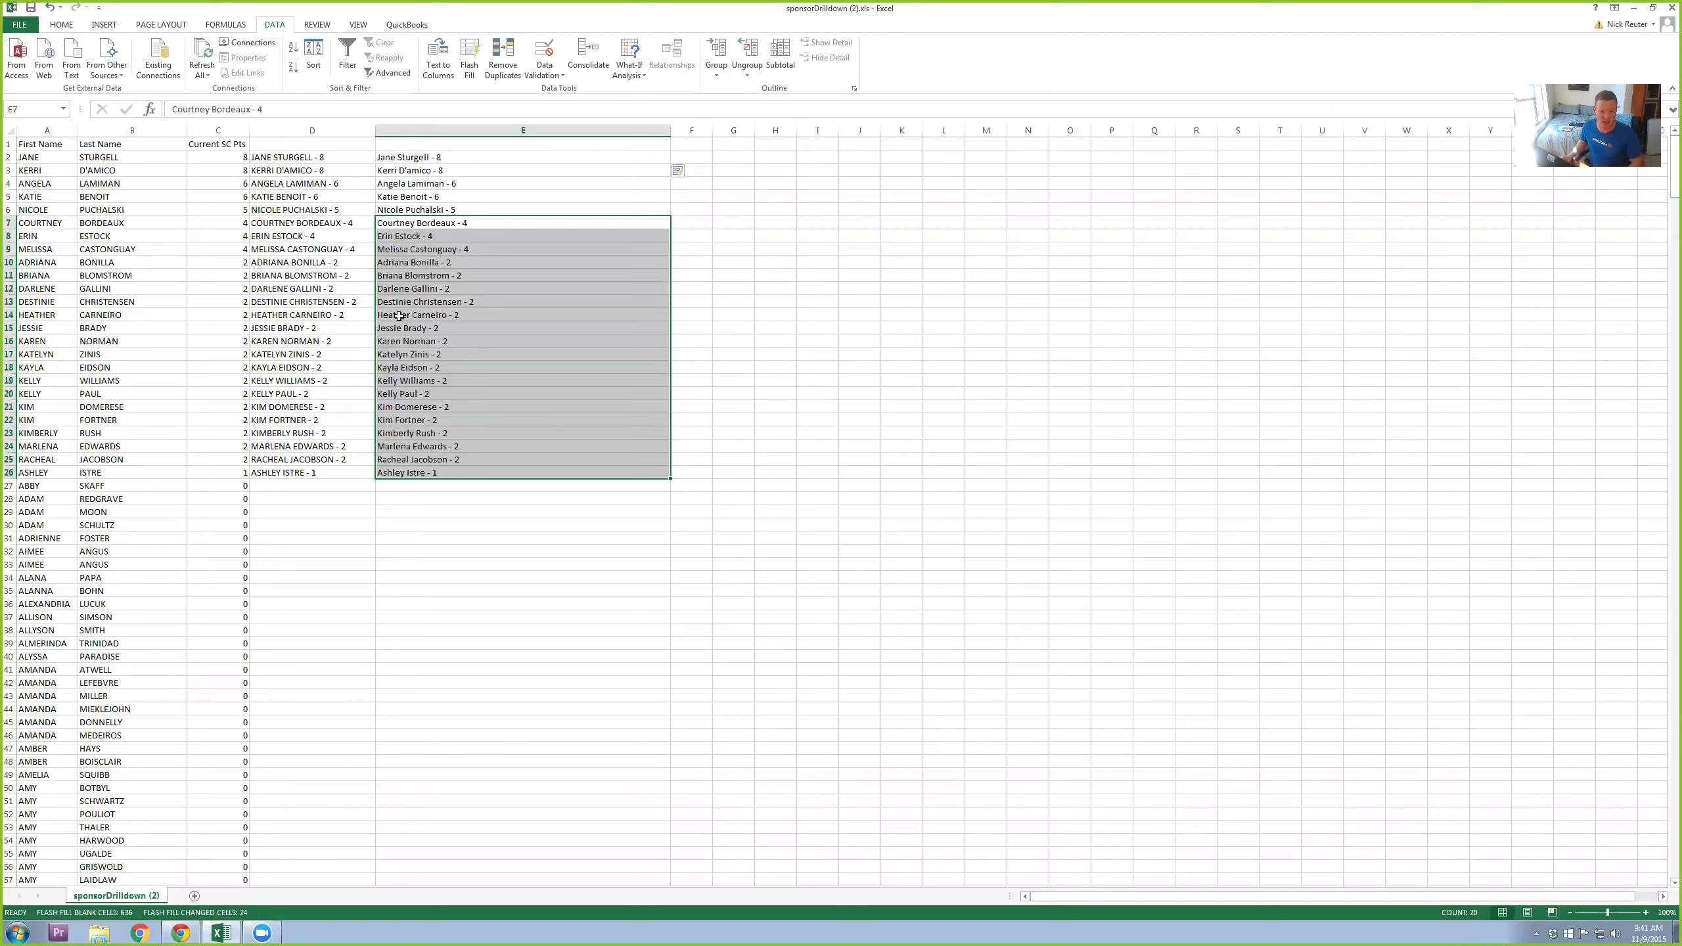
{"action": "left_click", "coordinate": [467, 259]}
{"action": "left_click_drag", "start_coordinate": [464, 224], "coordinate": [466, 346]}
{"action": "right_click", "coordinate": [458, 309]}
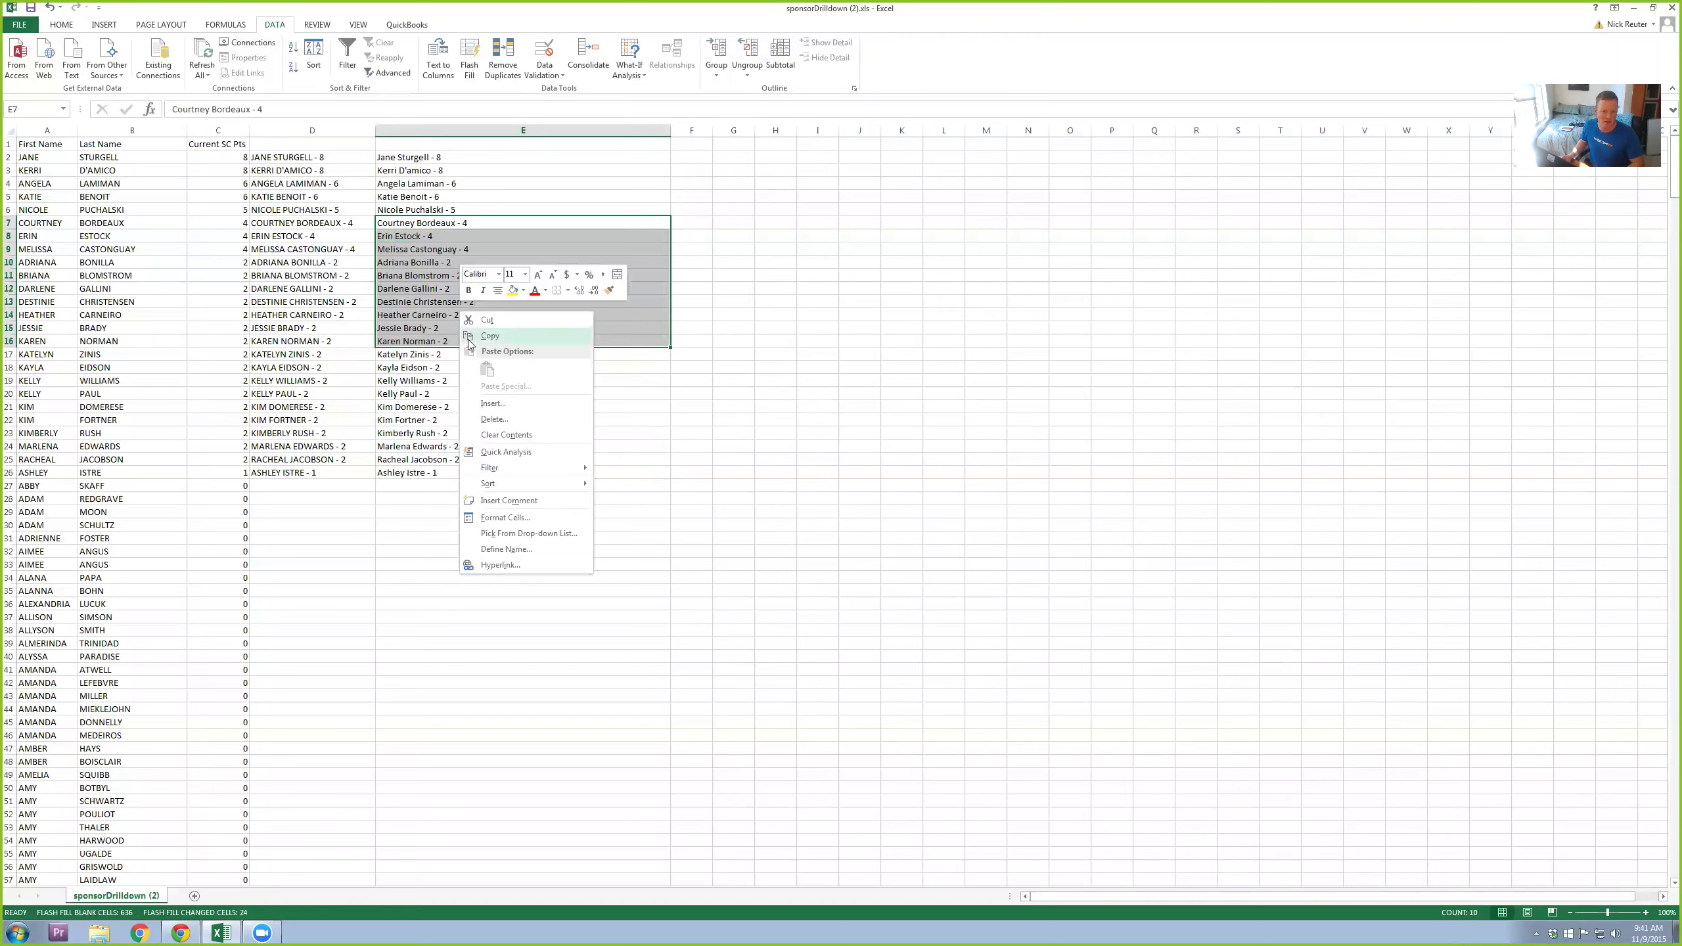
{"action": "left_click", "coordinate": [498, 334]}
Step: Paste the ten coach entries under 'At Least 1 Life!' and add a second body text box
{"action": "key", "text": "alt+Tab"}
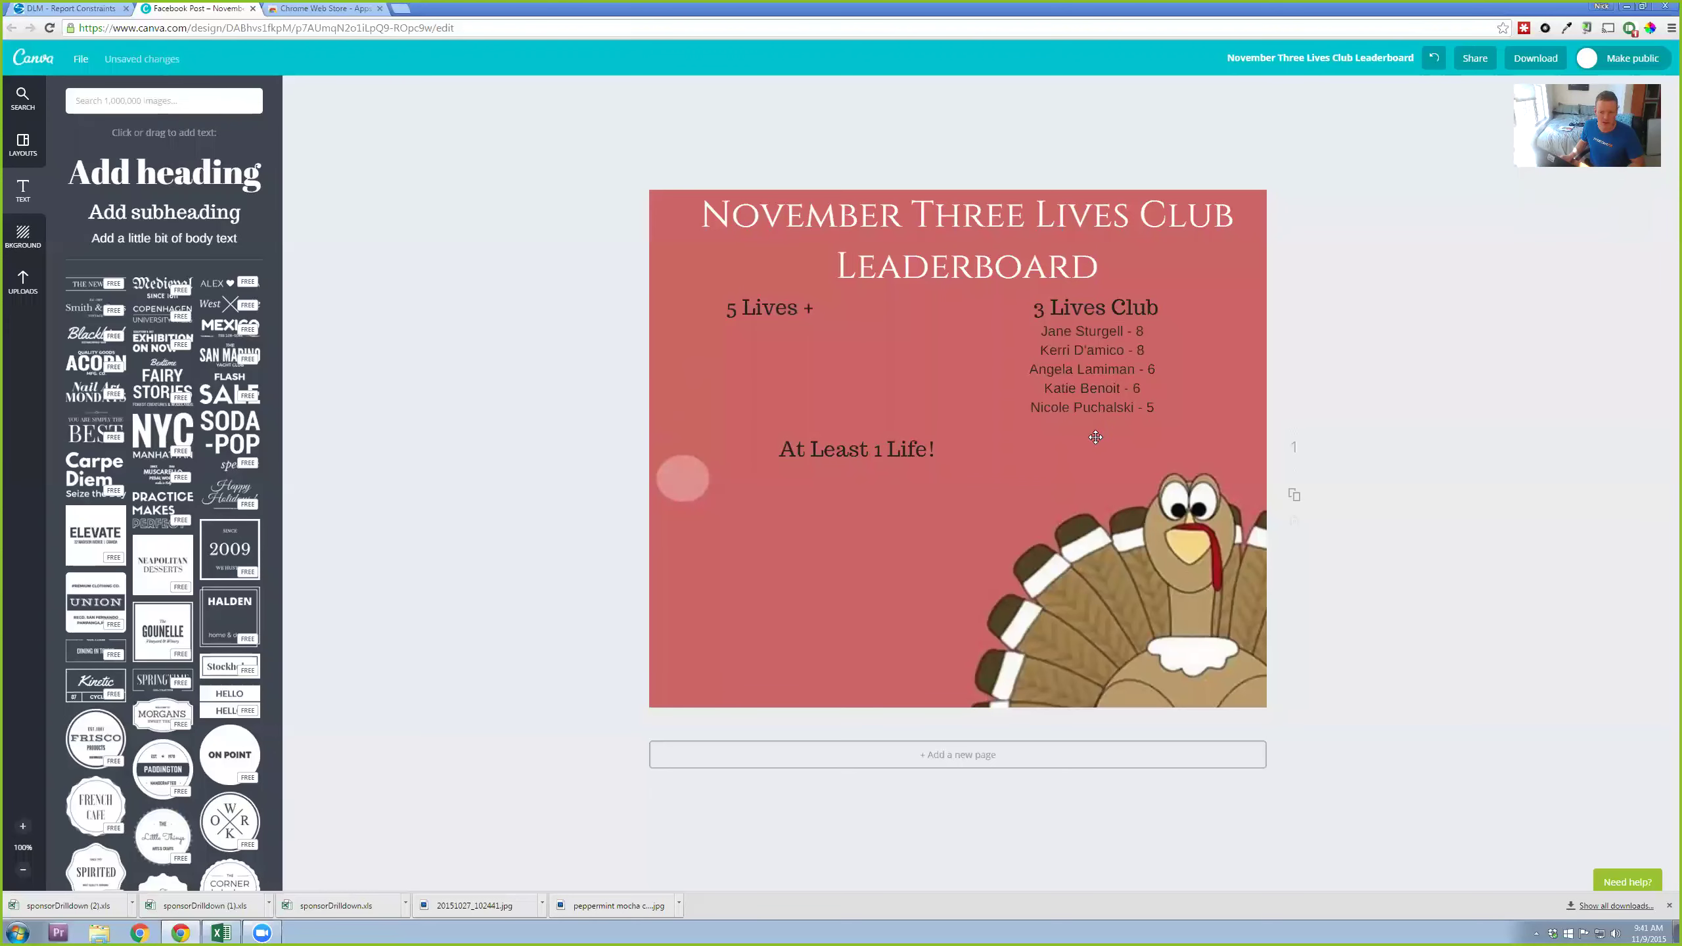
{"action": "key", "text": "ctrl+v"}
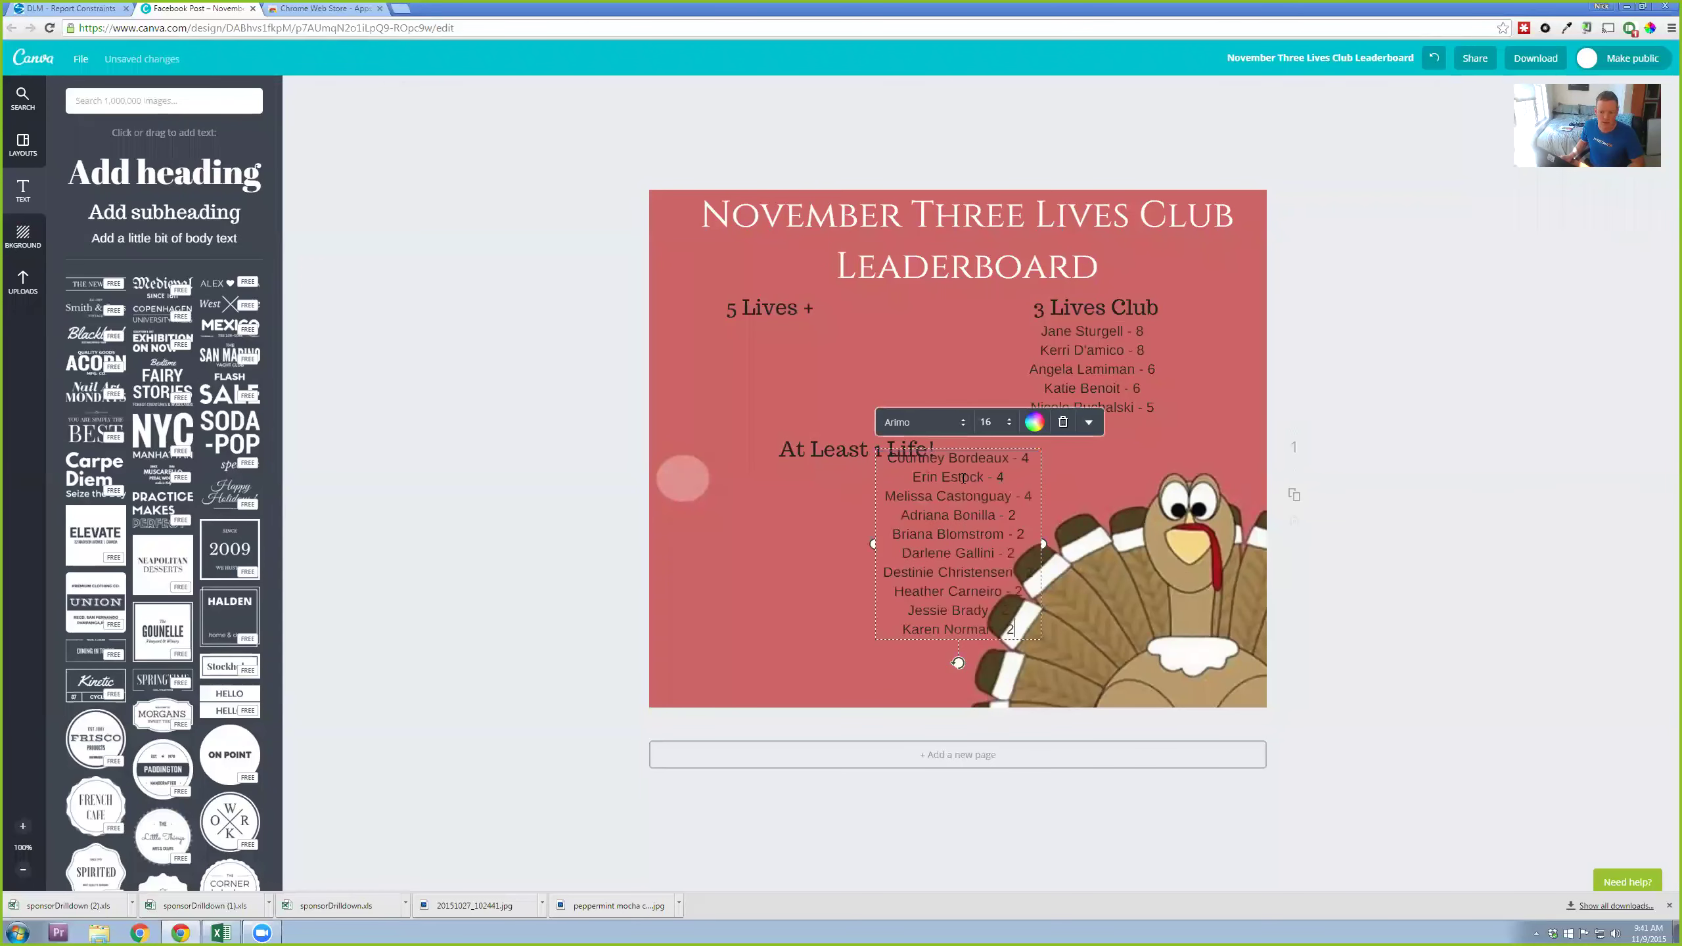
{"action": "left_click_drag", "start_coordinate": [947, 497], "coordinate": [770, 534]}
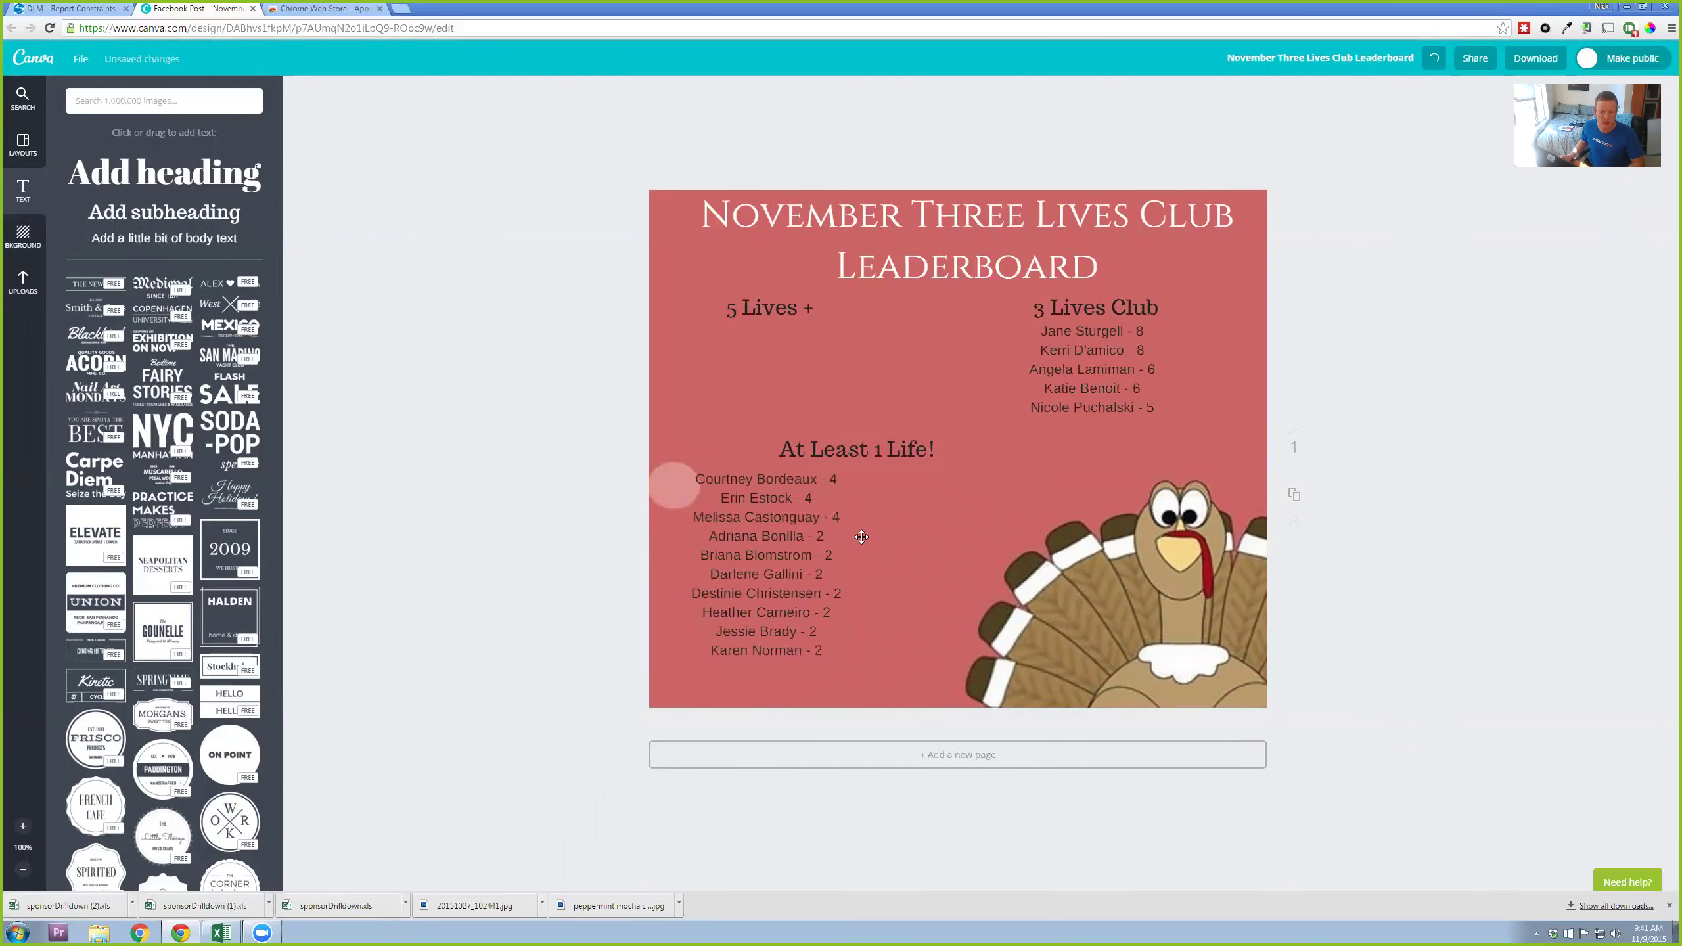
{"action": "left_click_drag", "start_coordinate": [164, 237], "coordinate": [973, 484]}
Step: Copy the last ten coach entries, E17:E26, from the Excel sheet
{"action": "key", "text": "alt+Tab"}
{"action": "key", "text": "ctrl+c"}
{"action": "left_click_drag", "start_coordinate": [424, 354], "coordinate": [431, 469]}
{"action": "key", "text": "ctrl+c"}
{"action": "key", "text": "alt+Tab"}
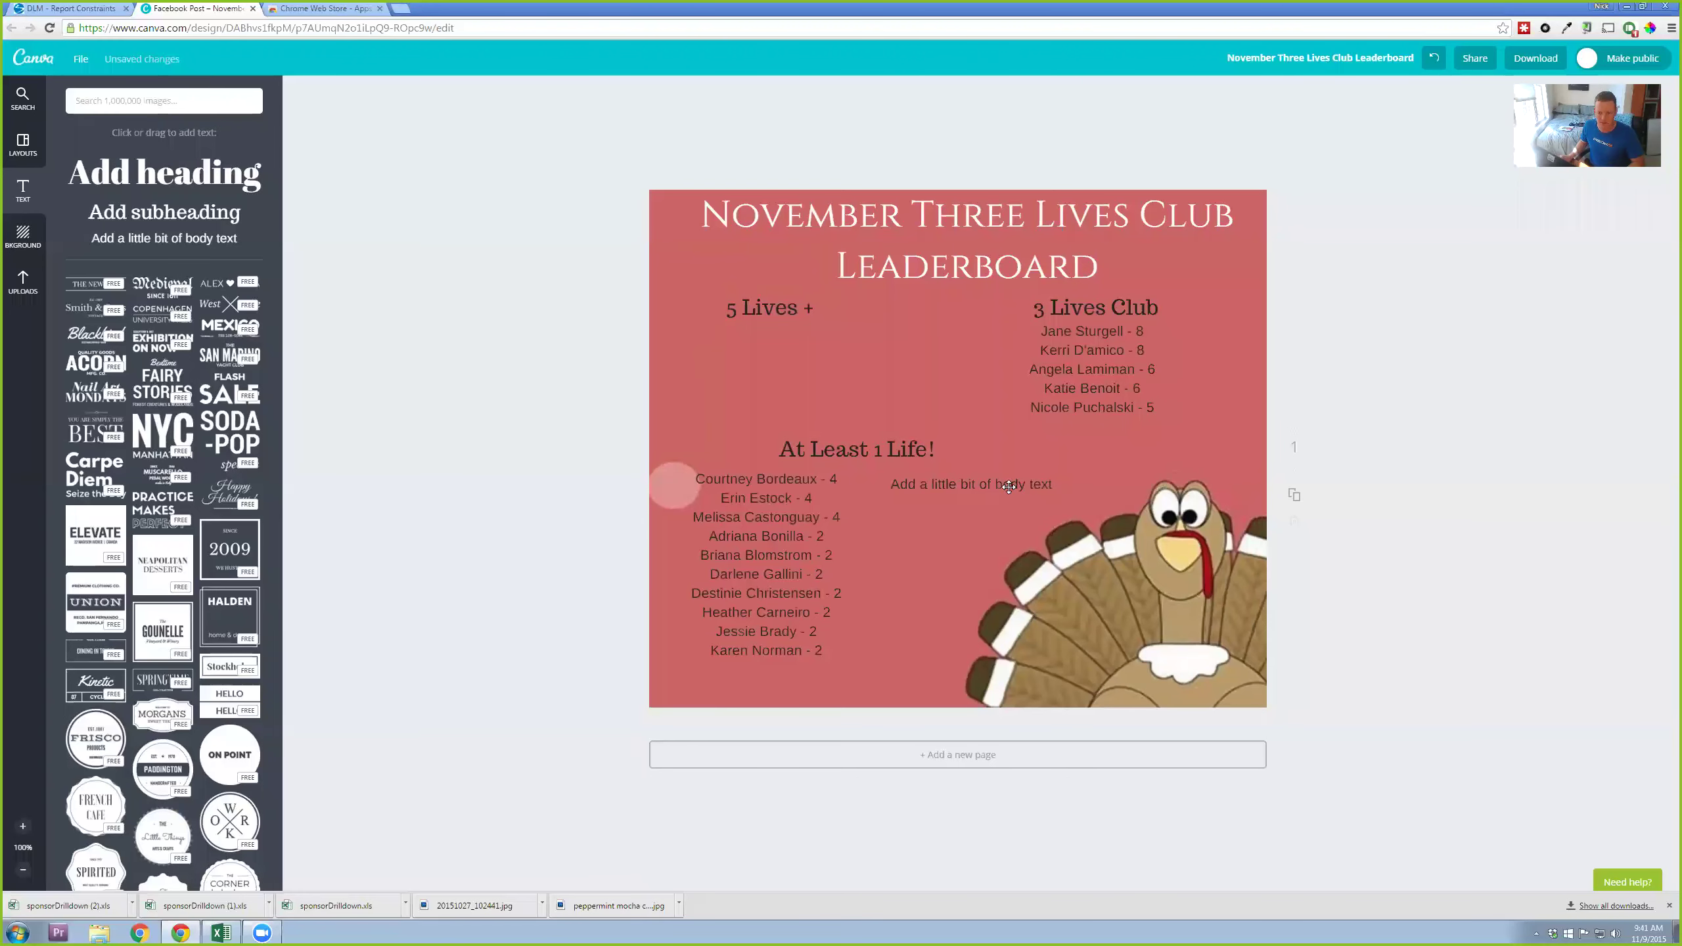
Step: Paste the last ten entries into the second text box and align it beside the first column
{"action": "left_click", "coordinate": [1008, 486]}
{"action": "key", "text": "ctrl+v"}
{"action": "left_click", "coordinate": [1573, 509]}
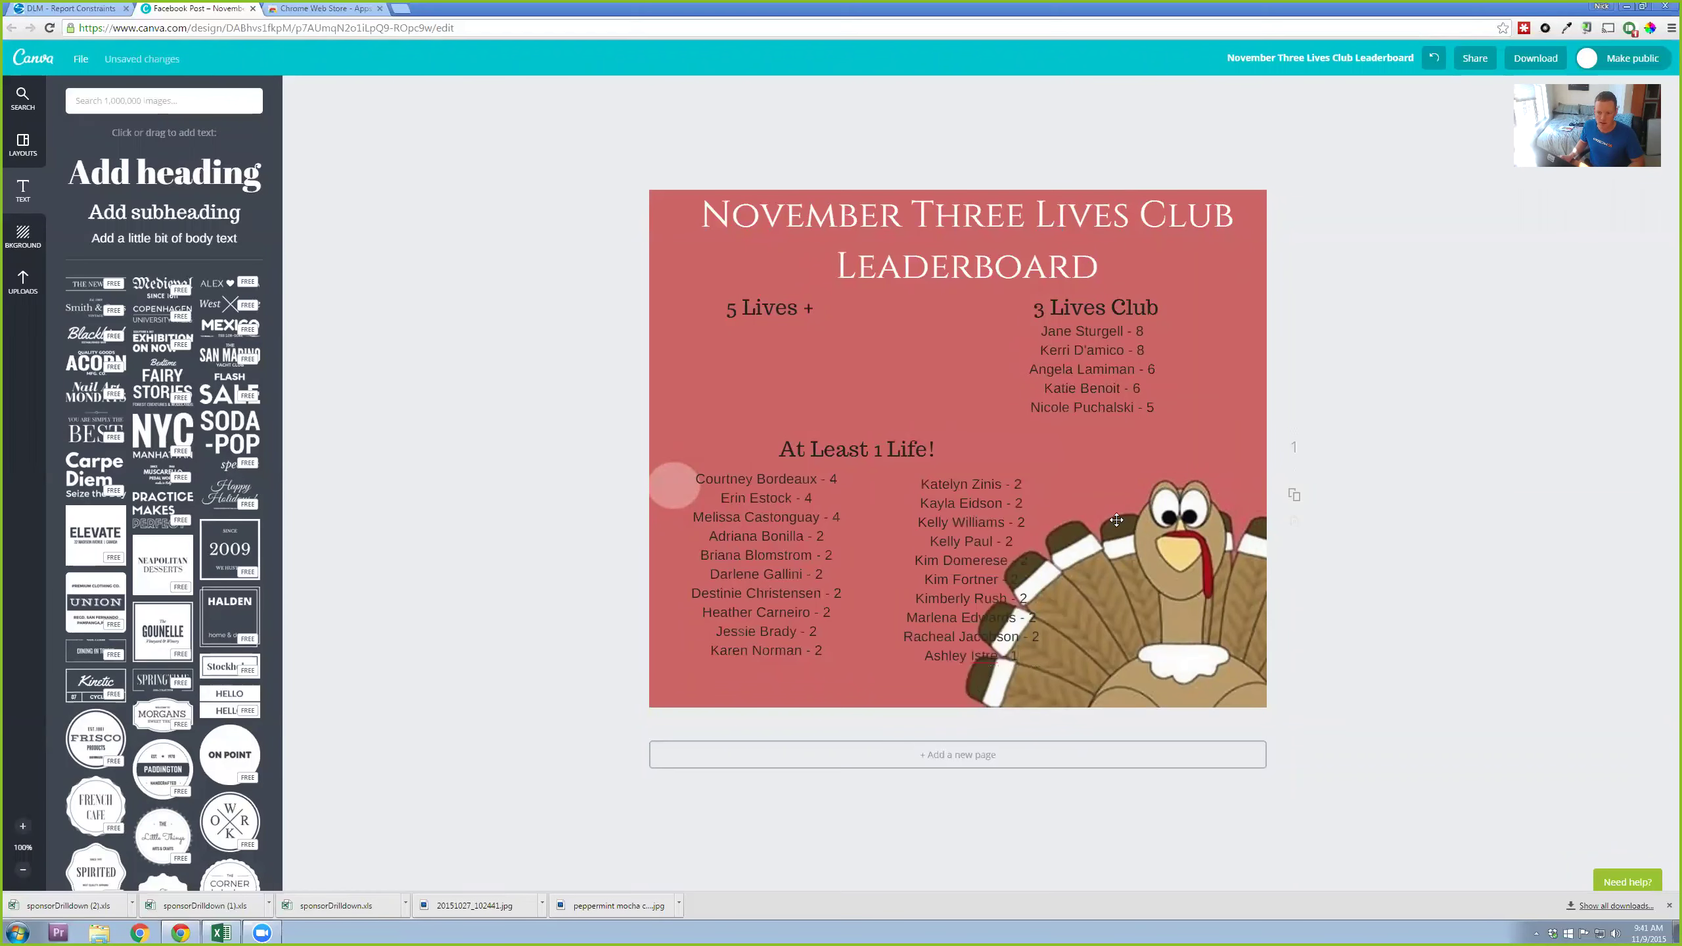
{"action": "left_click_drag", "start_coordinate": [990, 534], "coordinate": [927, 533]}
{"action": "left_click_drag", "start_coordinate": [886, 454], "coordinate": [882, 442]}
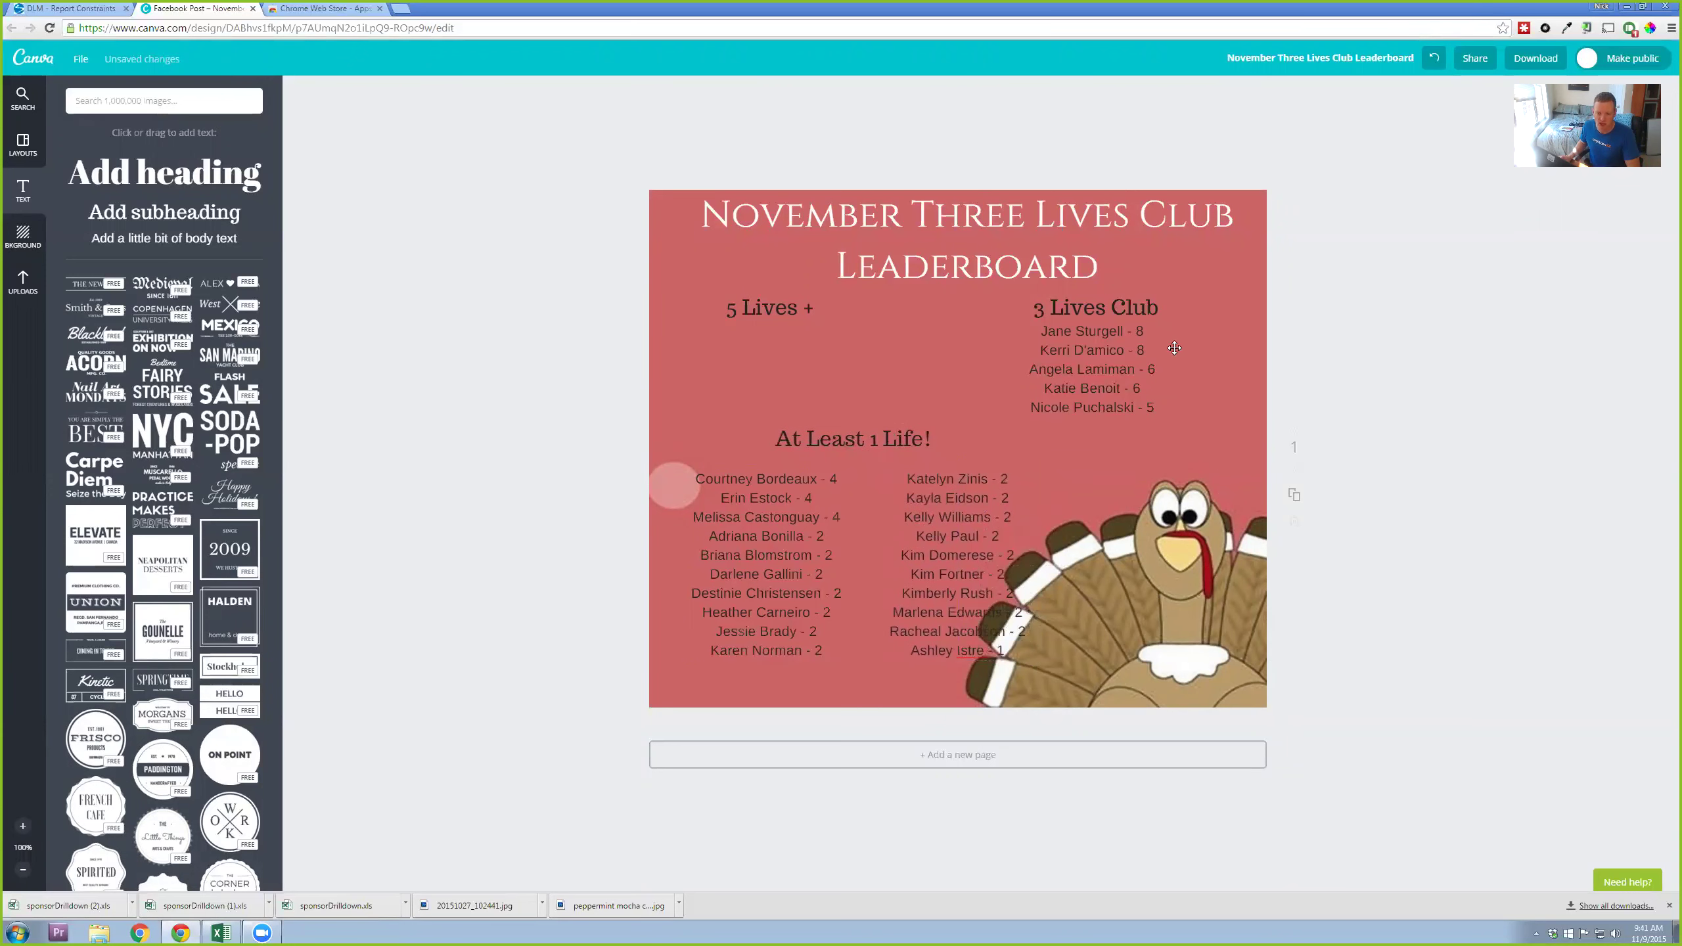